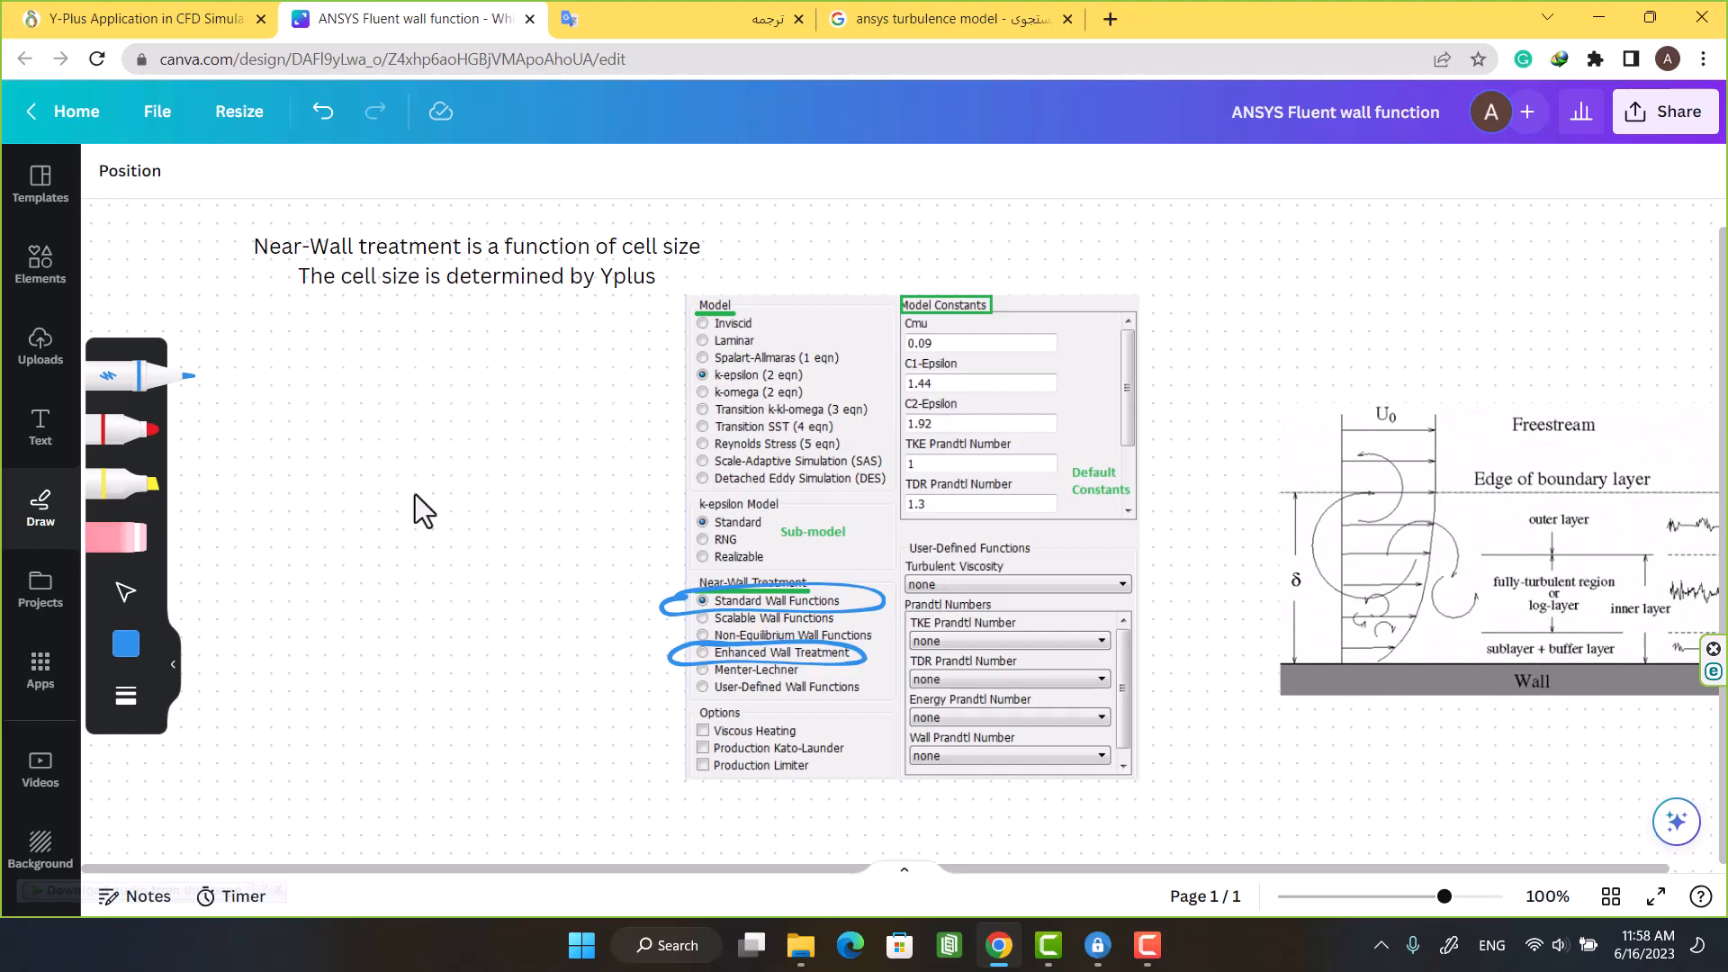
# Step: Switch to Workbench and open the mesh of the "standard function yplus 64" system in Fluent with the default launcher settings
pyautogui.hotkey('ctrl', 'shift', 'Tab')
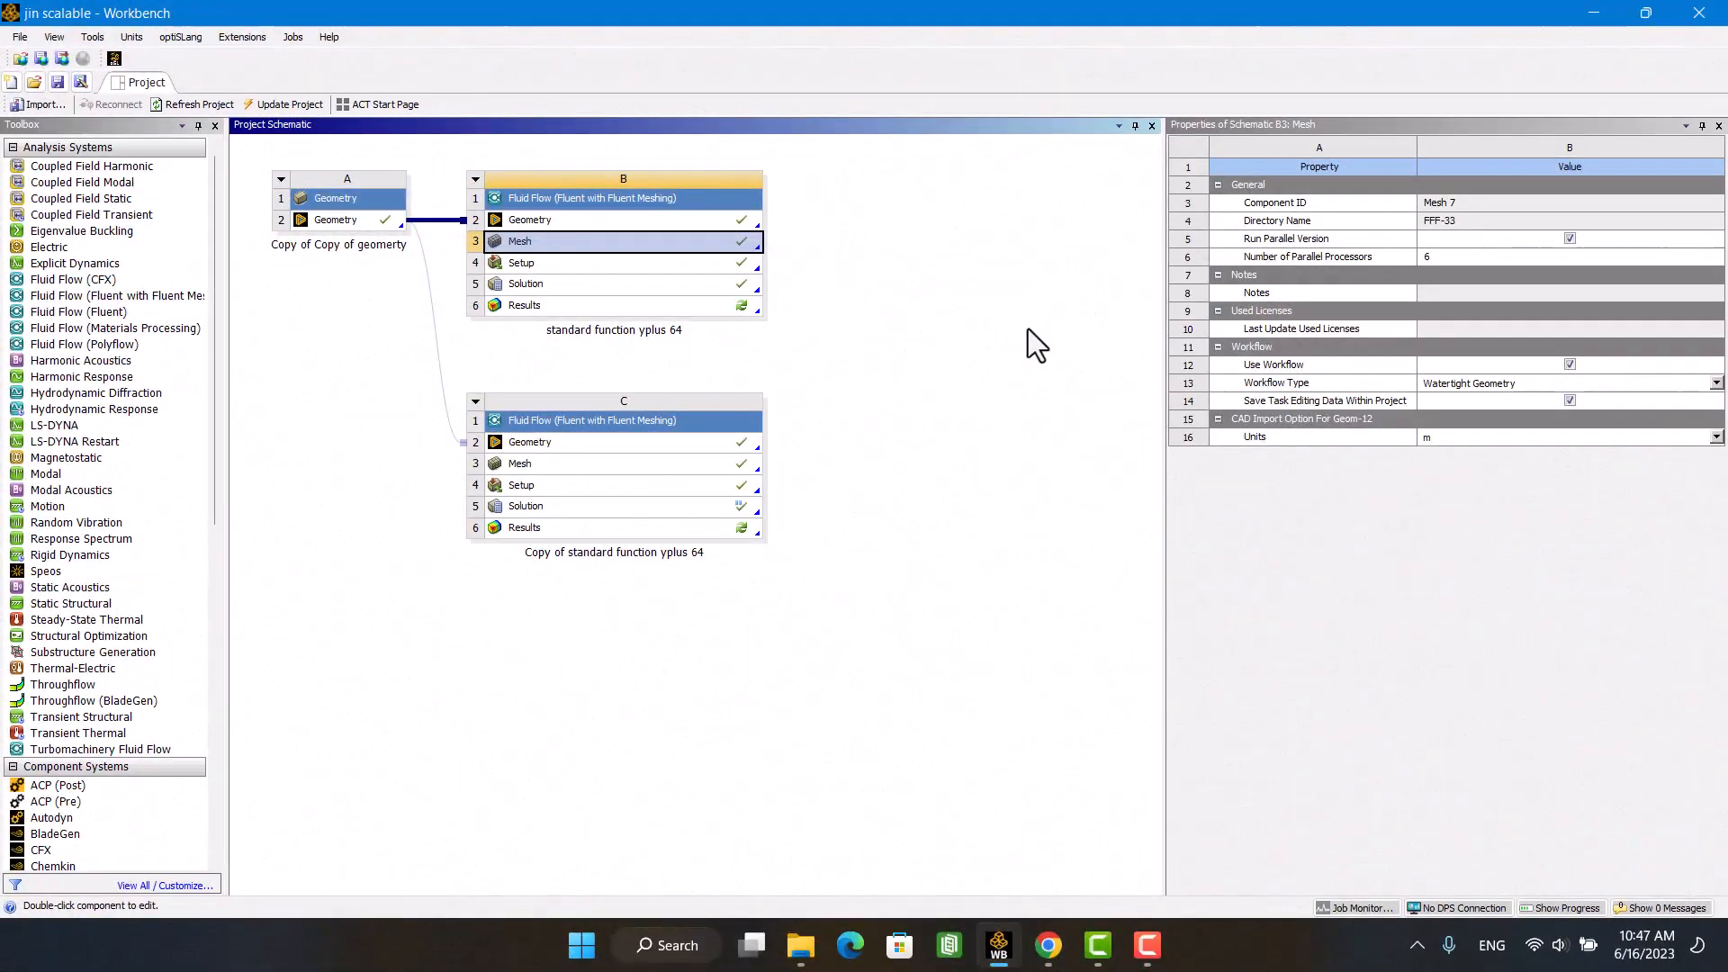
pyautogui.doubleClick(703, 246)
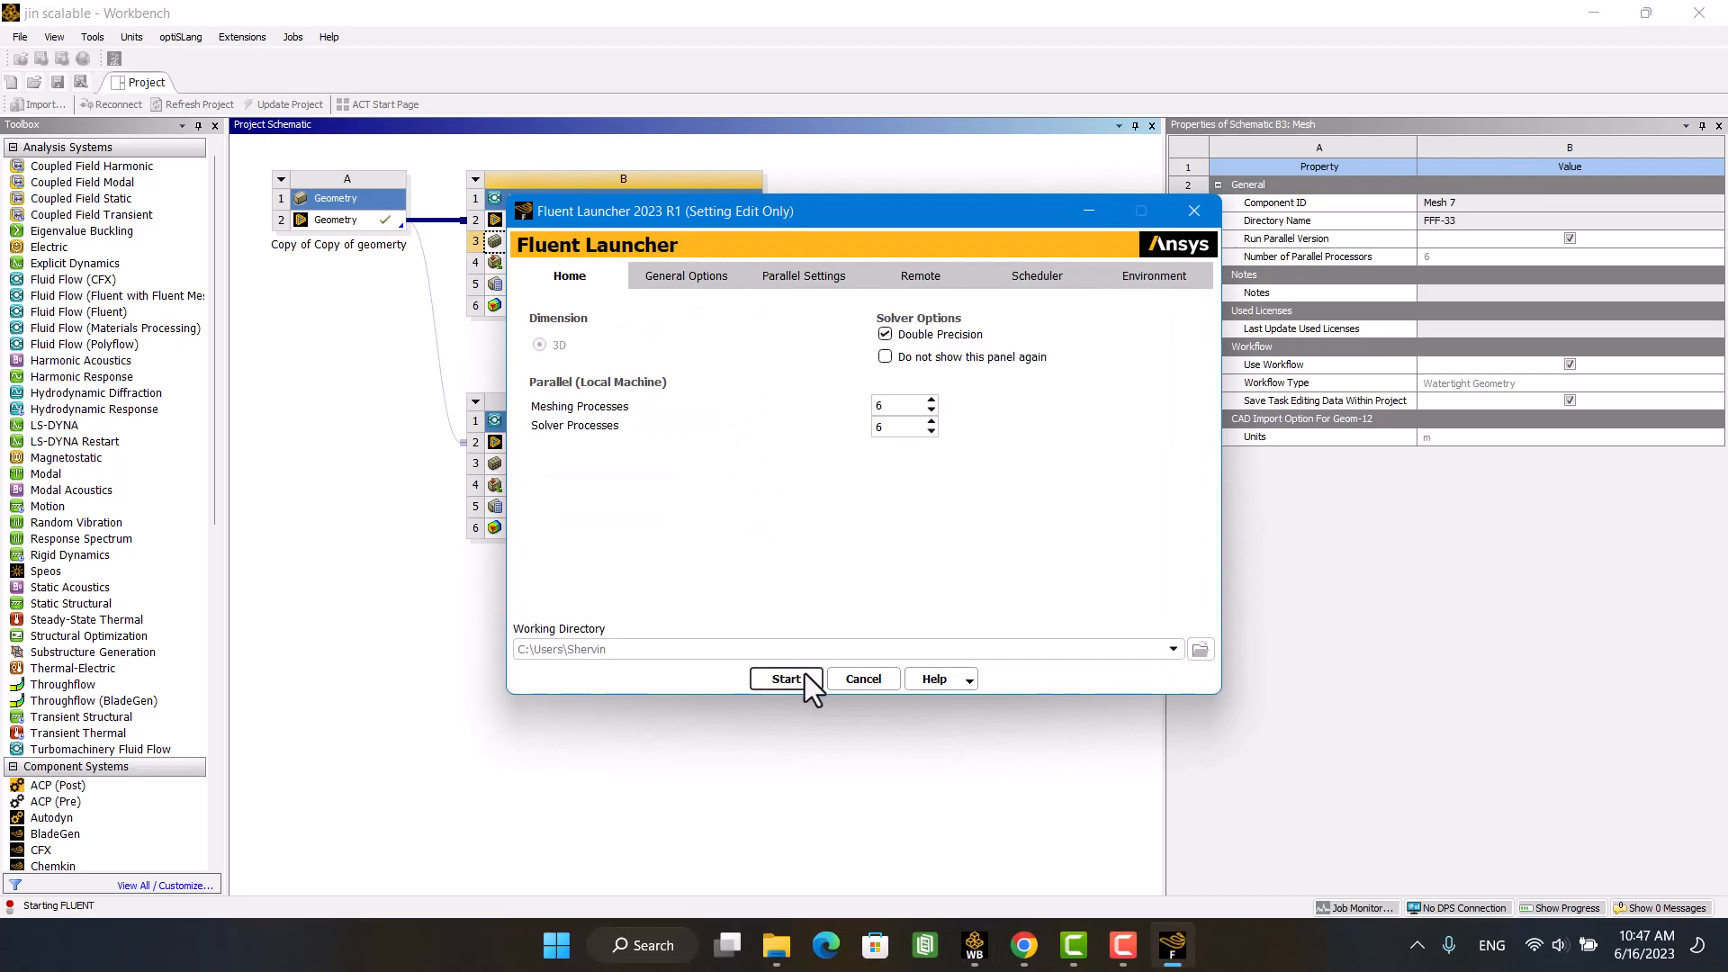
pyautogui.click(804, 674)
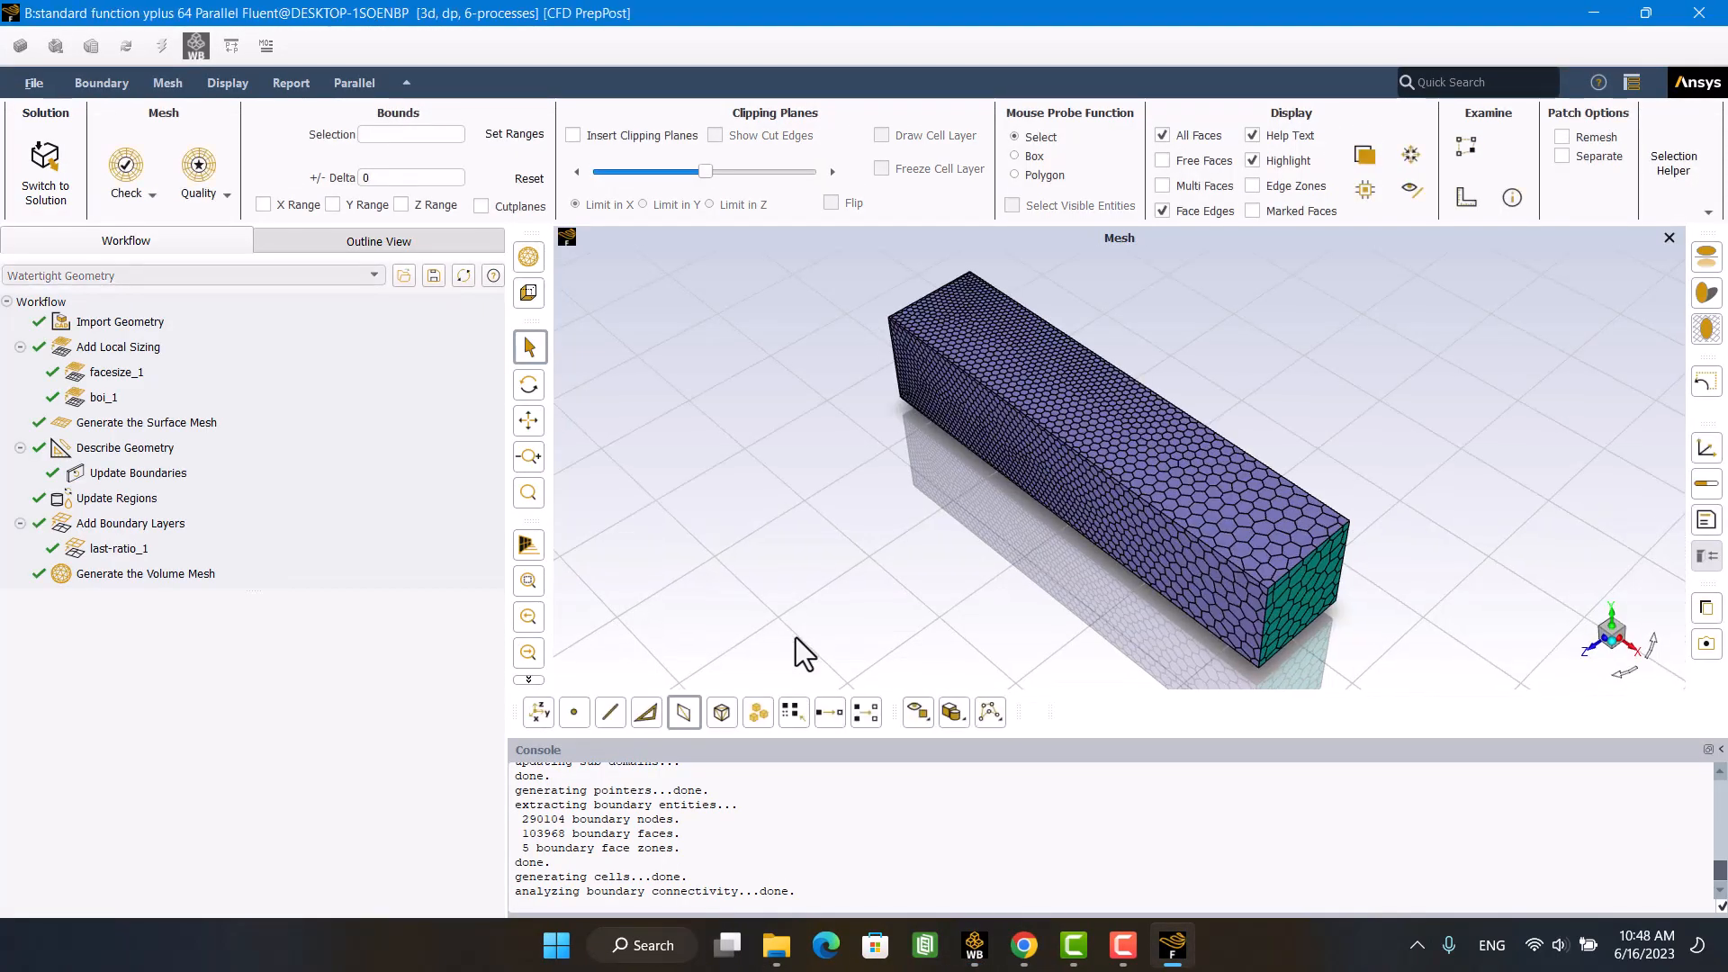
# Step: Review the facesize_1 local sizing and the surface mesh generation settings, viewing the meshed domain from its side
pyautogui.click(103, 372)
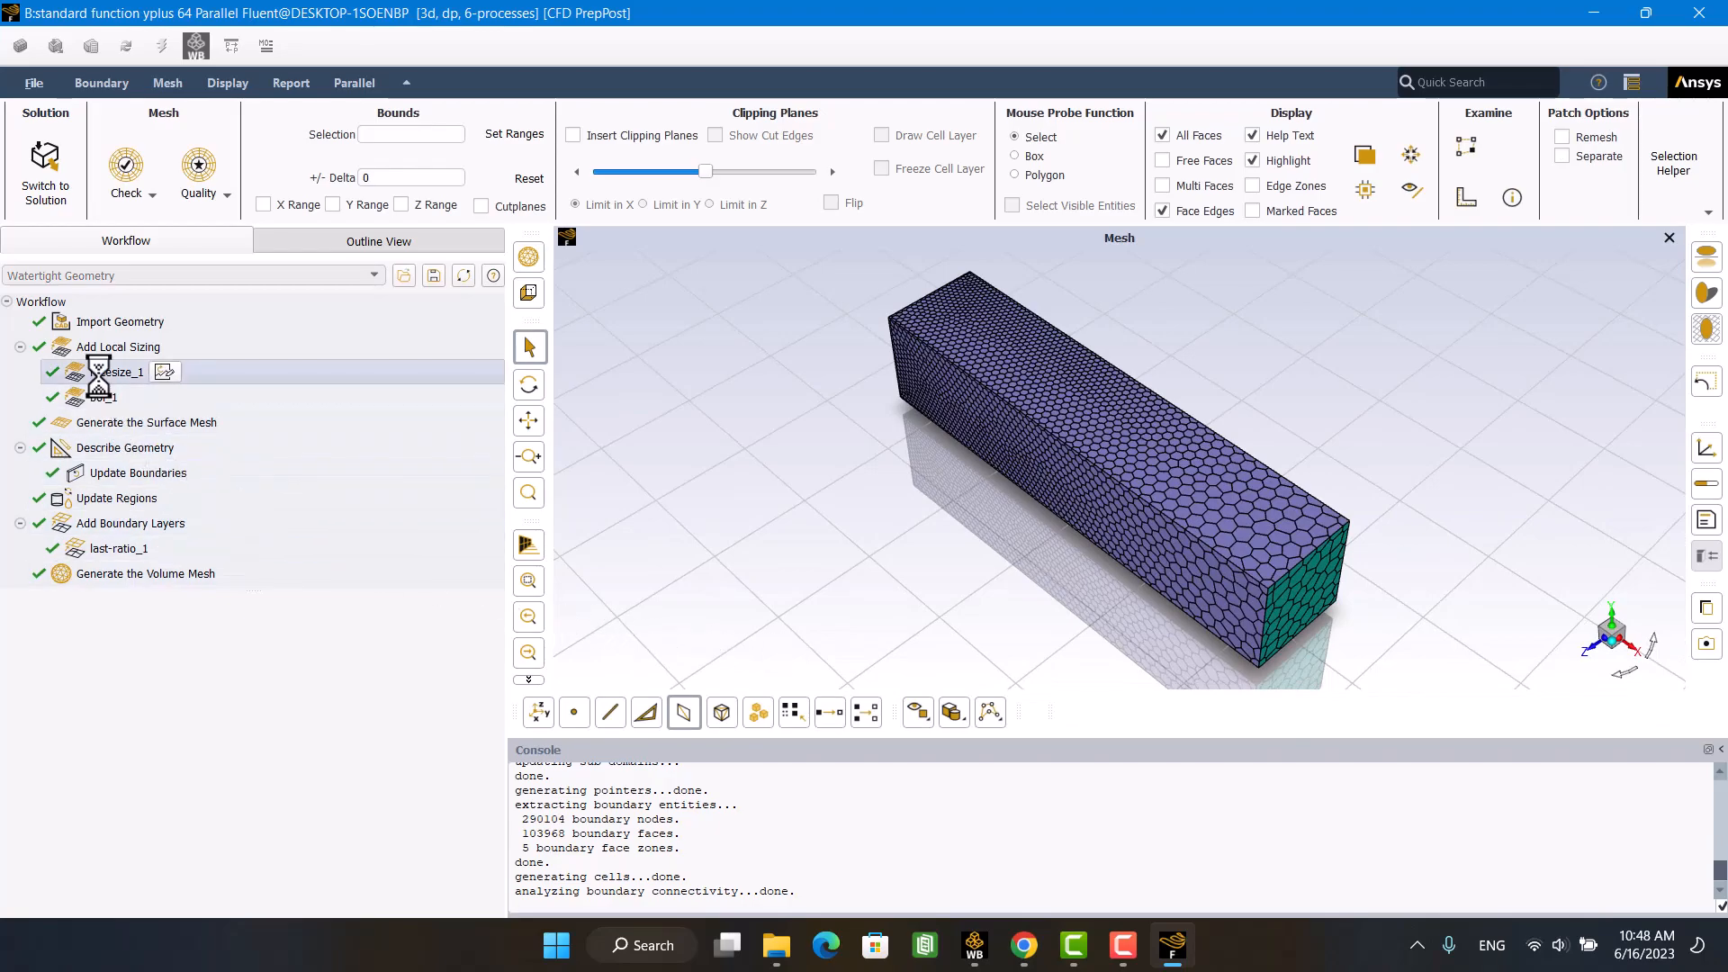
pyautogui.moveTo(1022, 644); pyautogui.dragTo(963, 608)
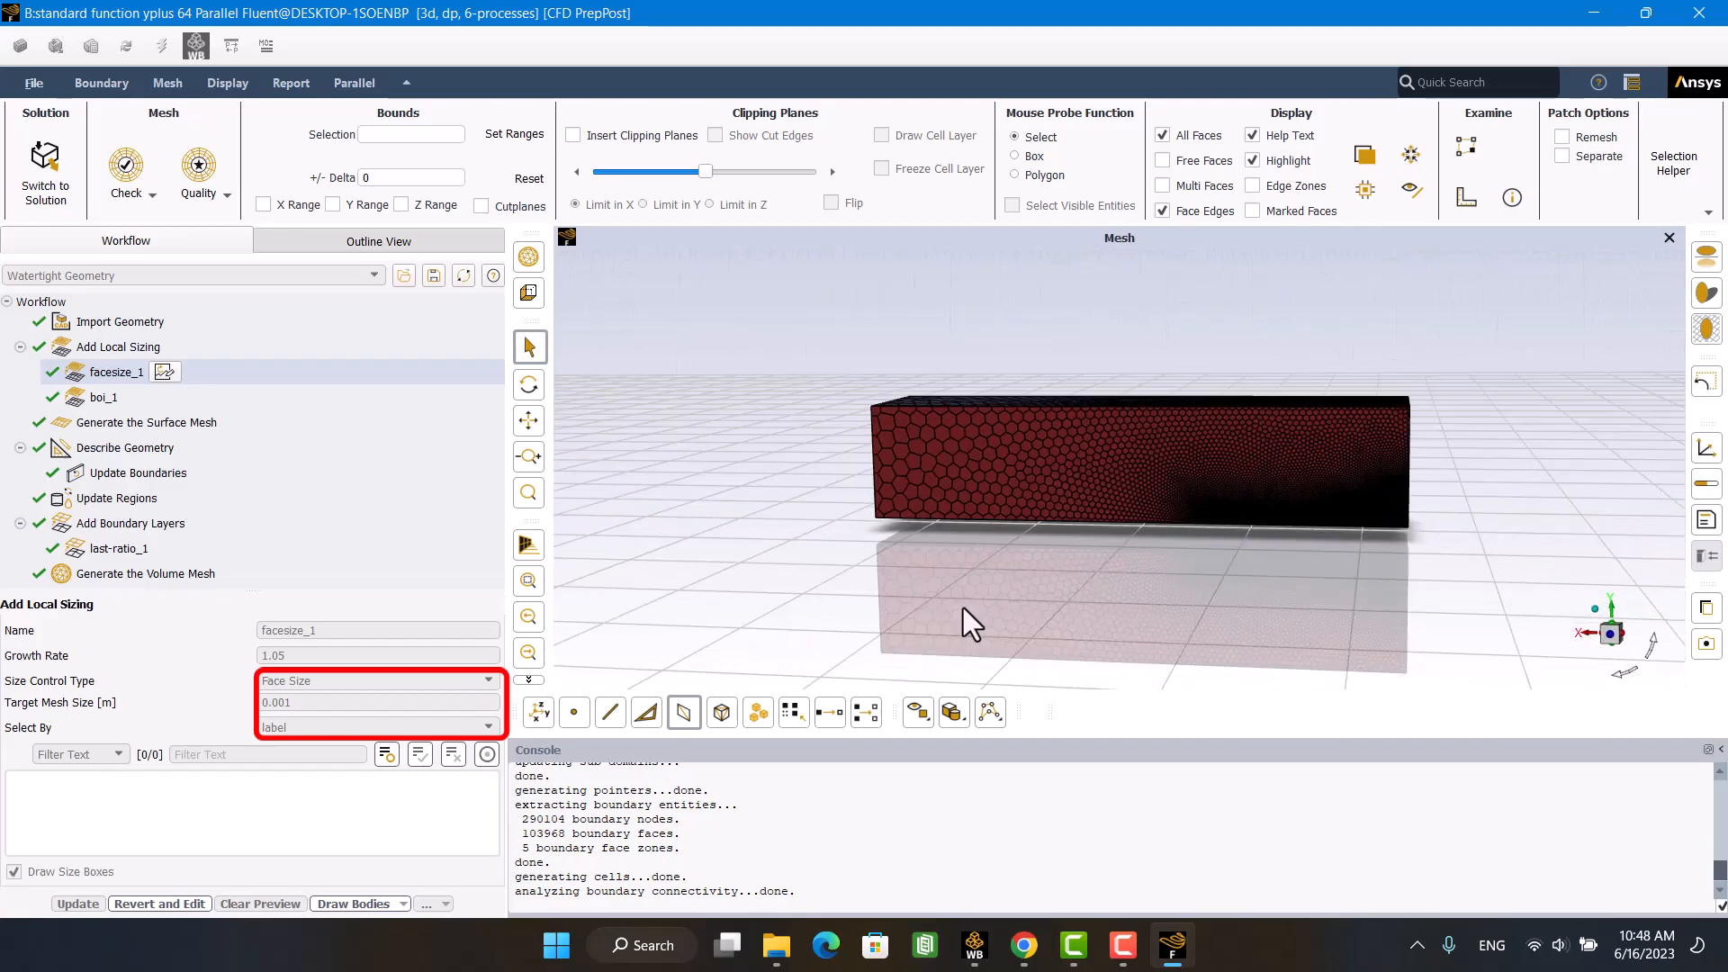
pyautogui.click(99, 423)
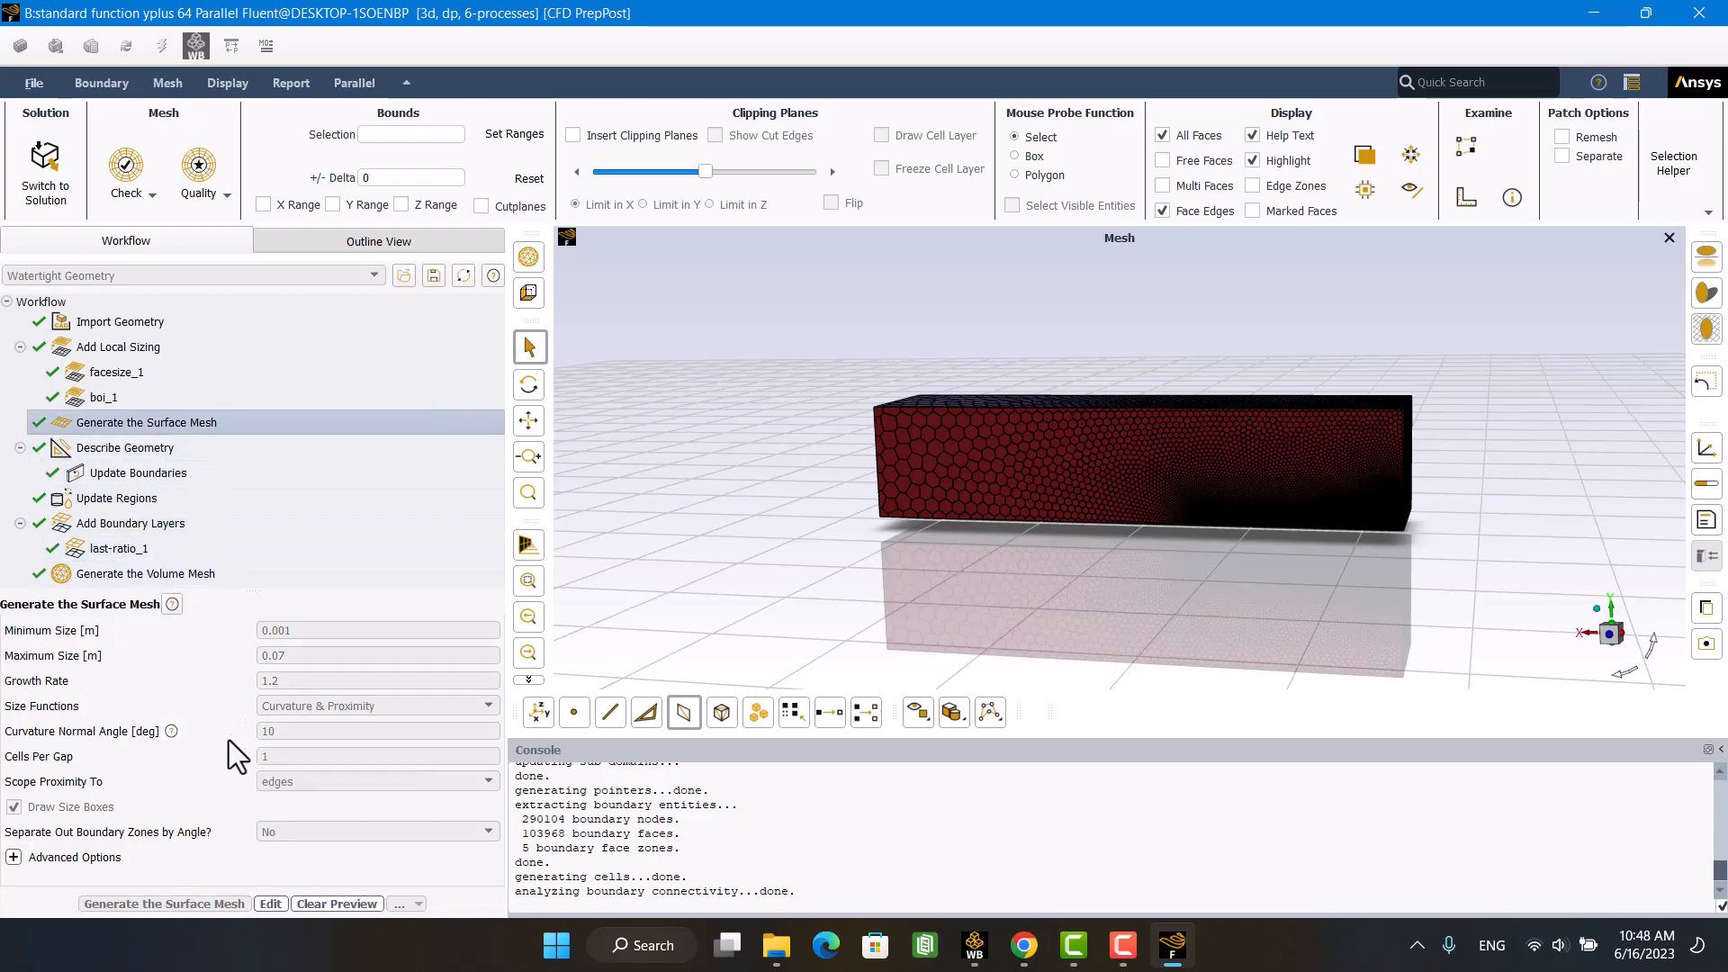
# Step: Compare the aspect-ratio and last-ratio offset methods in the settings for a new boundary layer
pyautogui.click(129, 526)
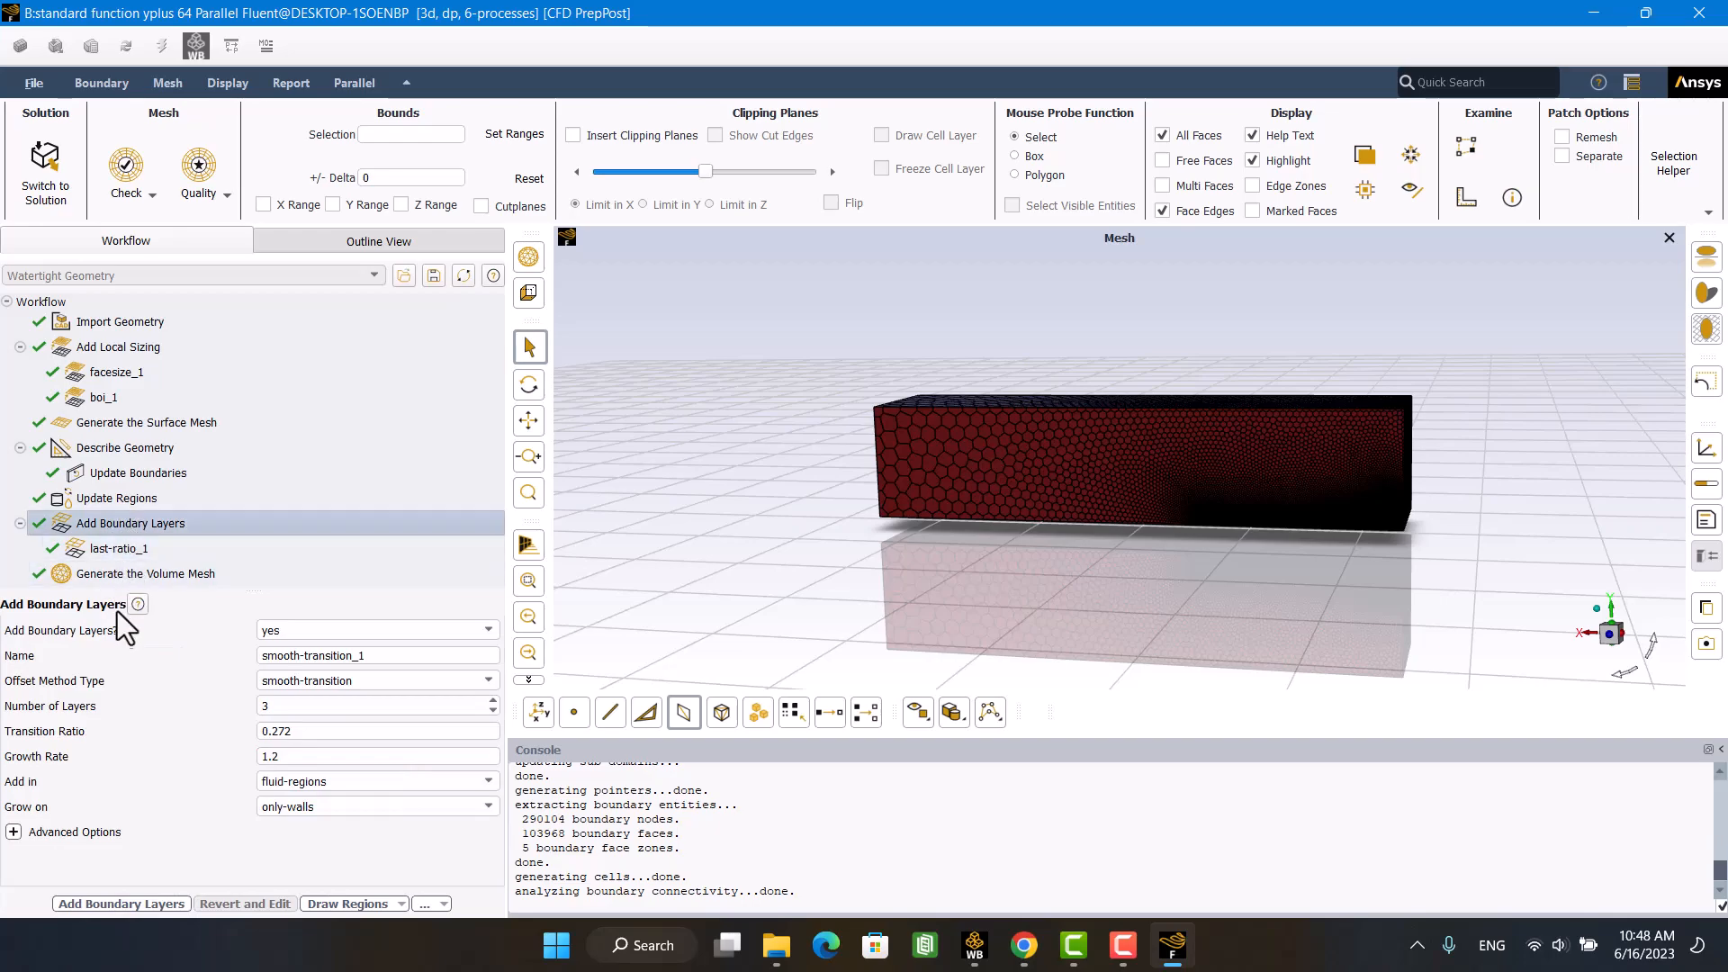
pyautogui.click(317, 686)
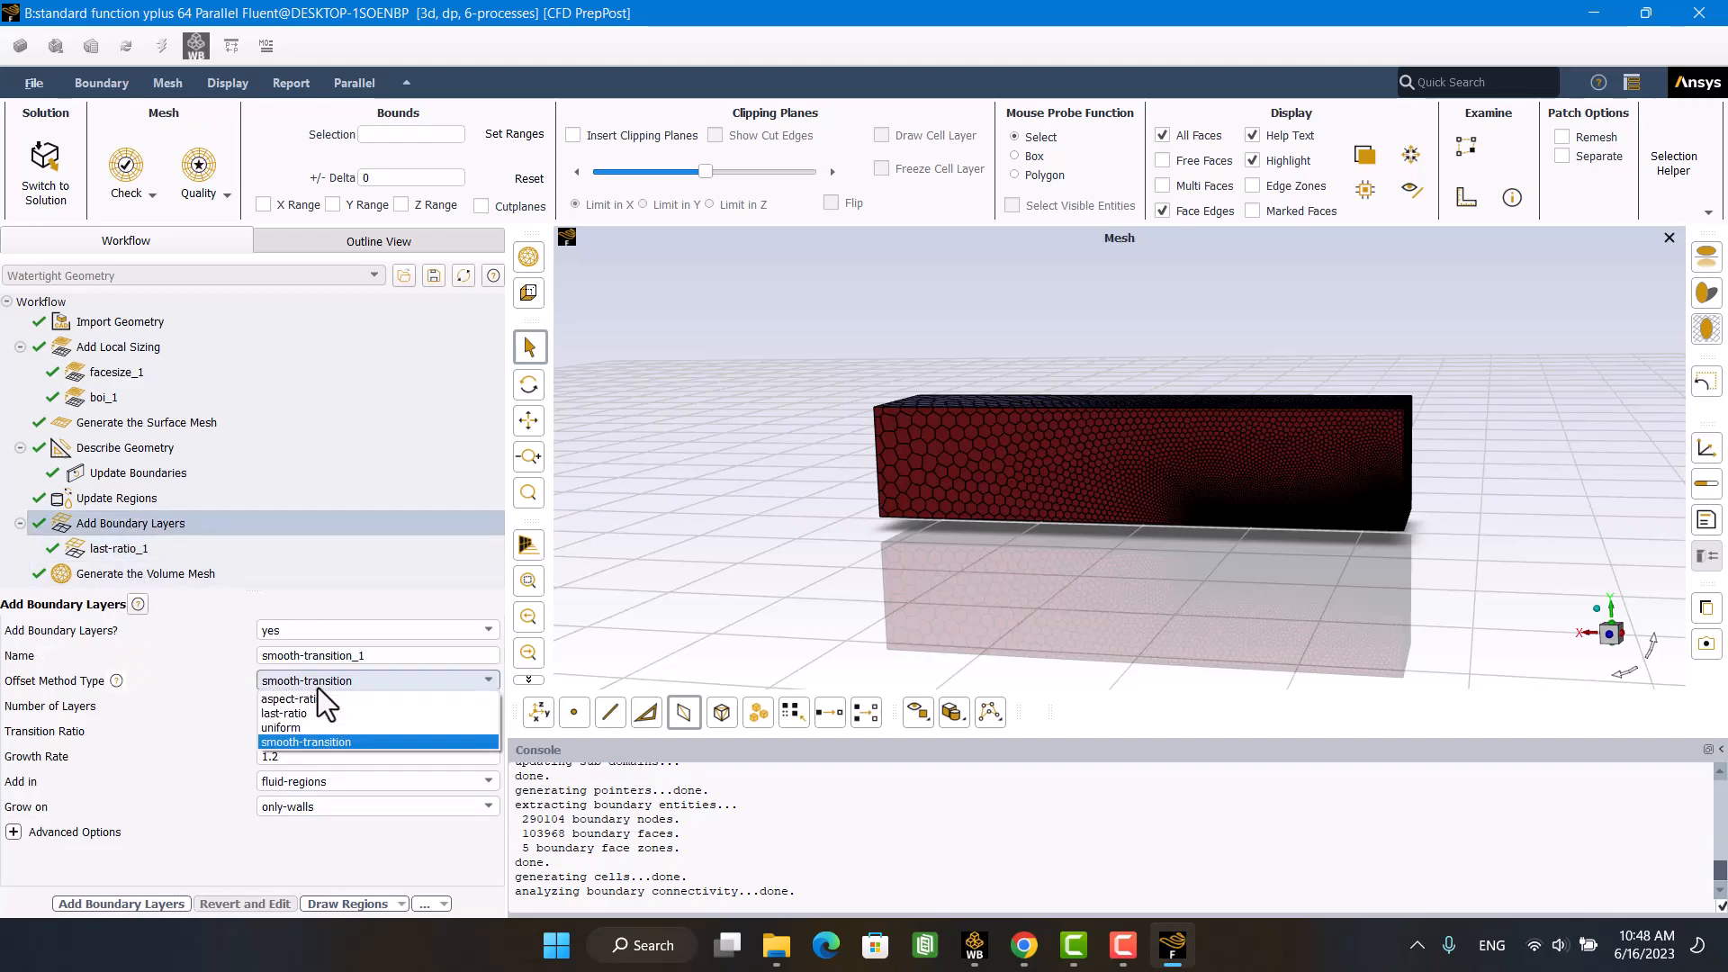
pyautogui.click(326, 697)
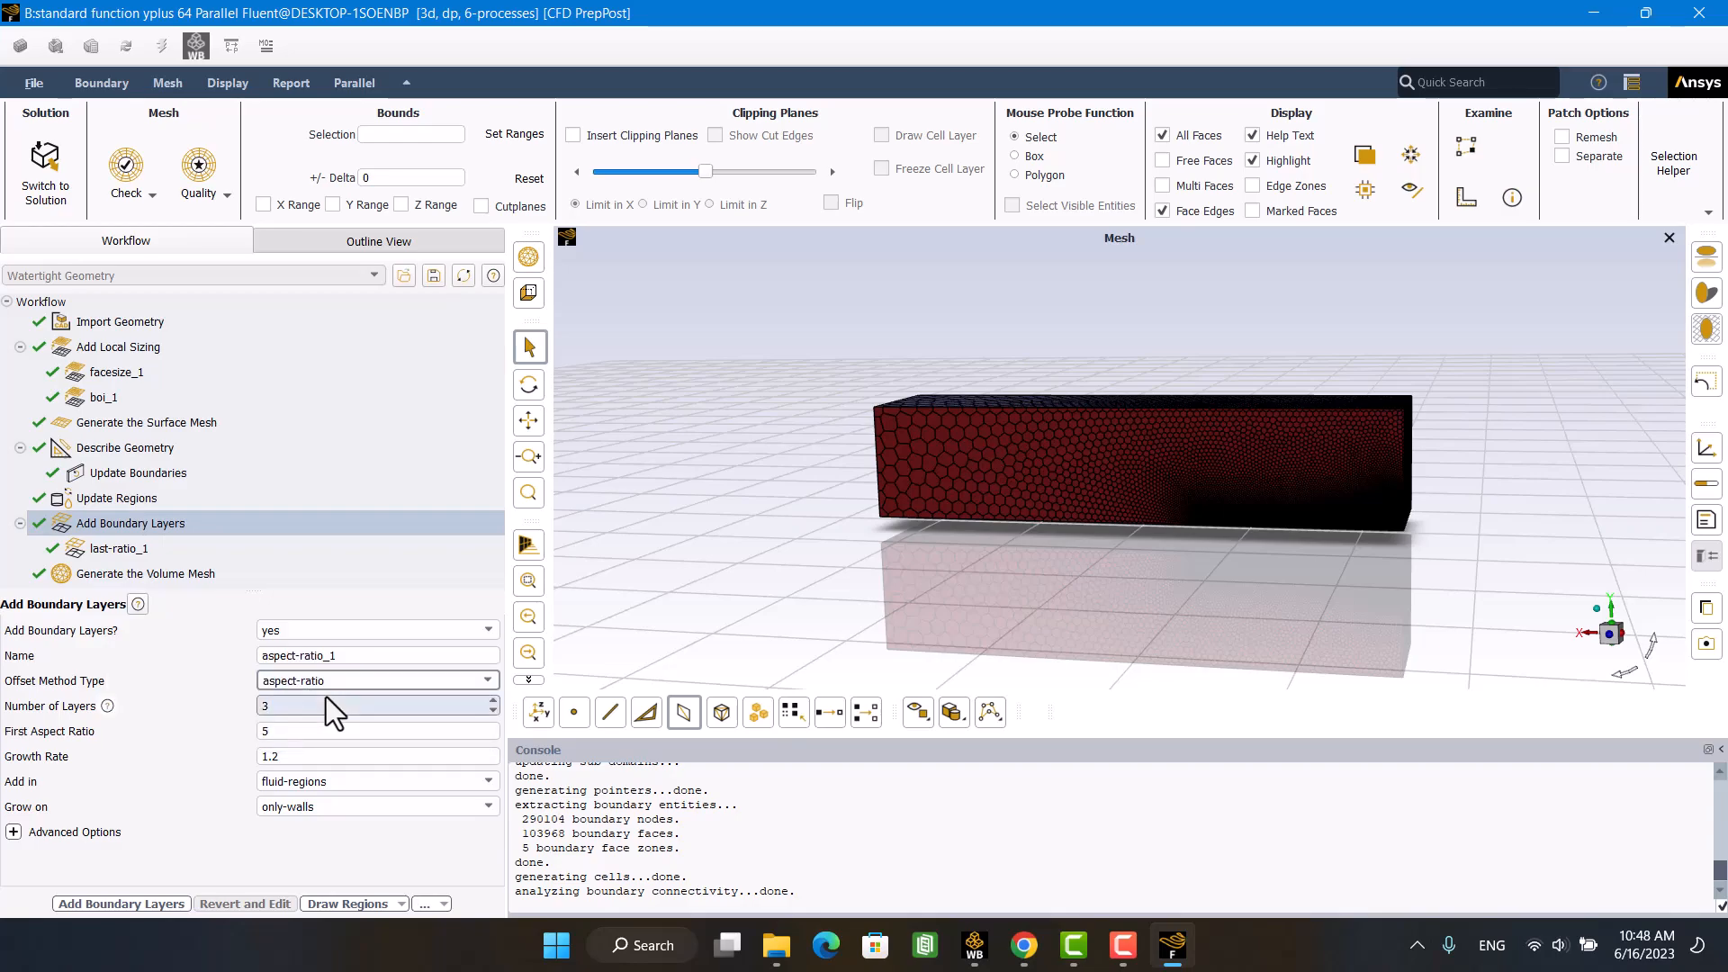
pyautogui.click(306, 679)
pyautogui.click(300, 708)
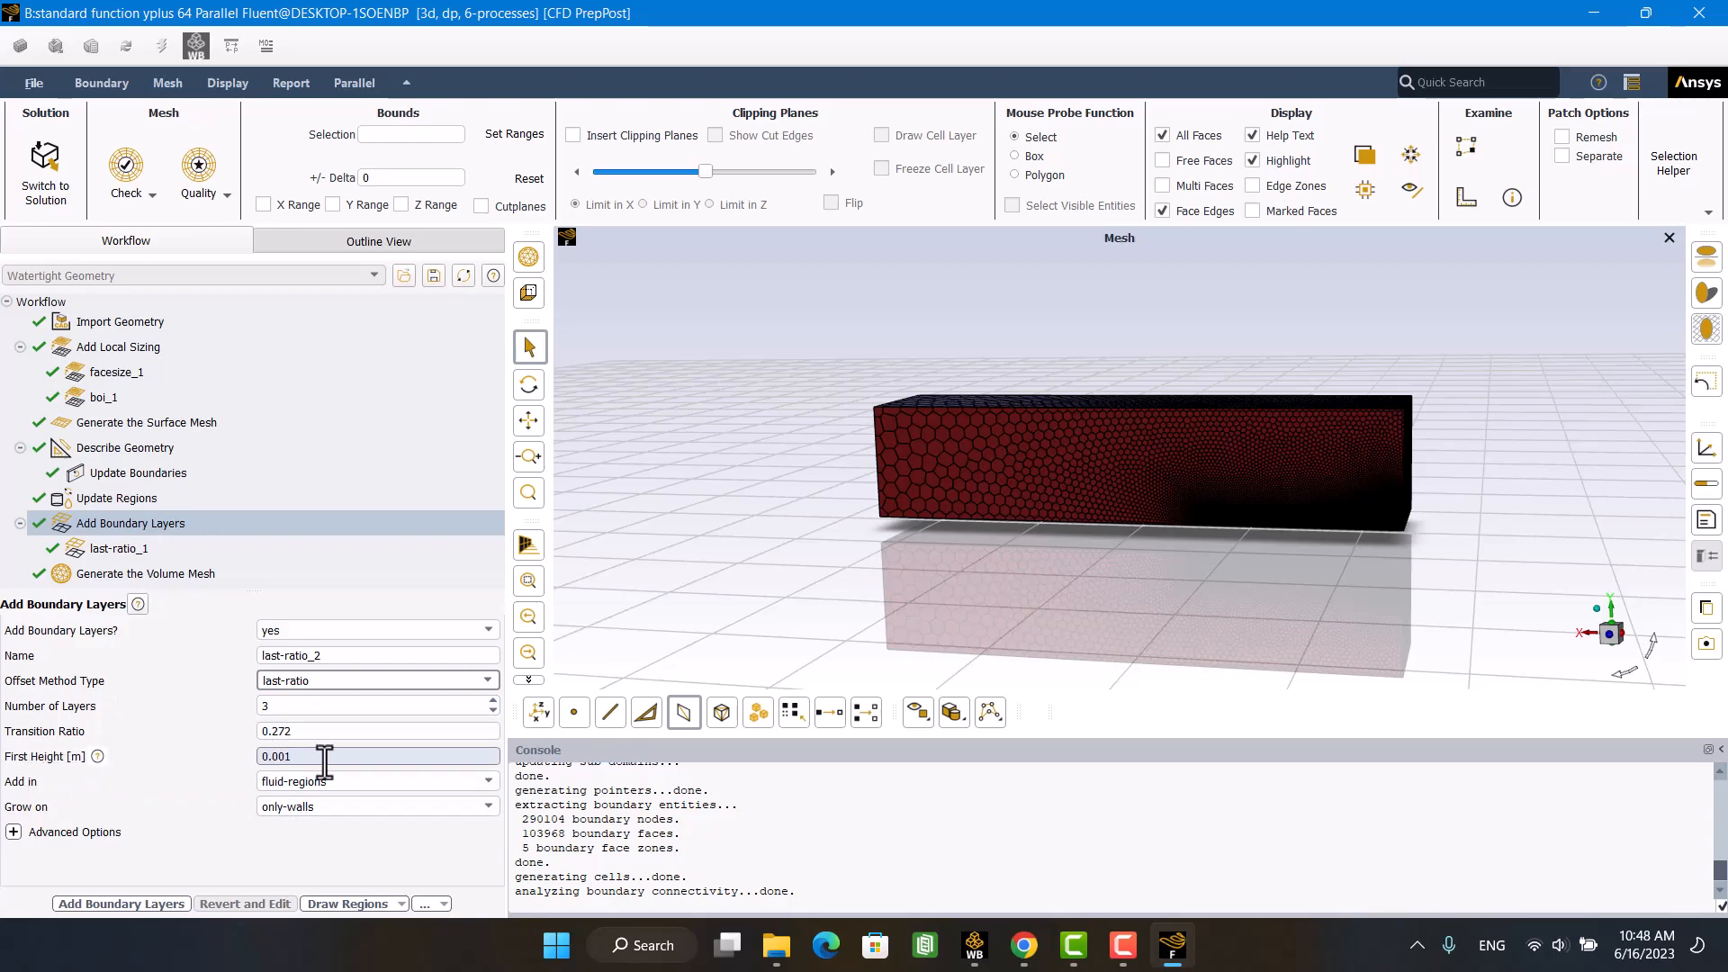
# Step: Review the settings of the existing last-ratio_1 boundary layer and of the volume mesh generation task
pyautogui.click(112, 548)
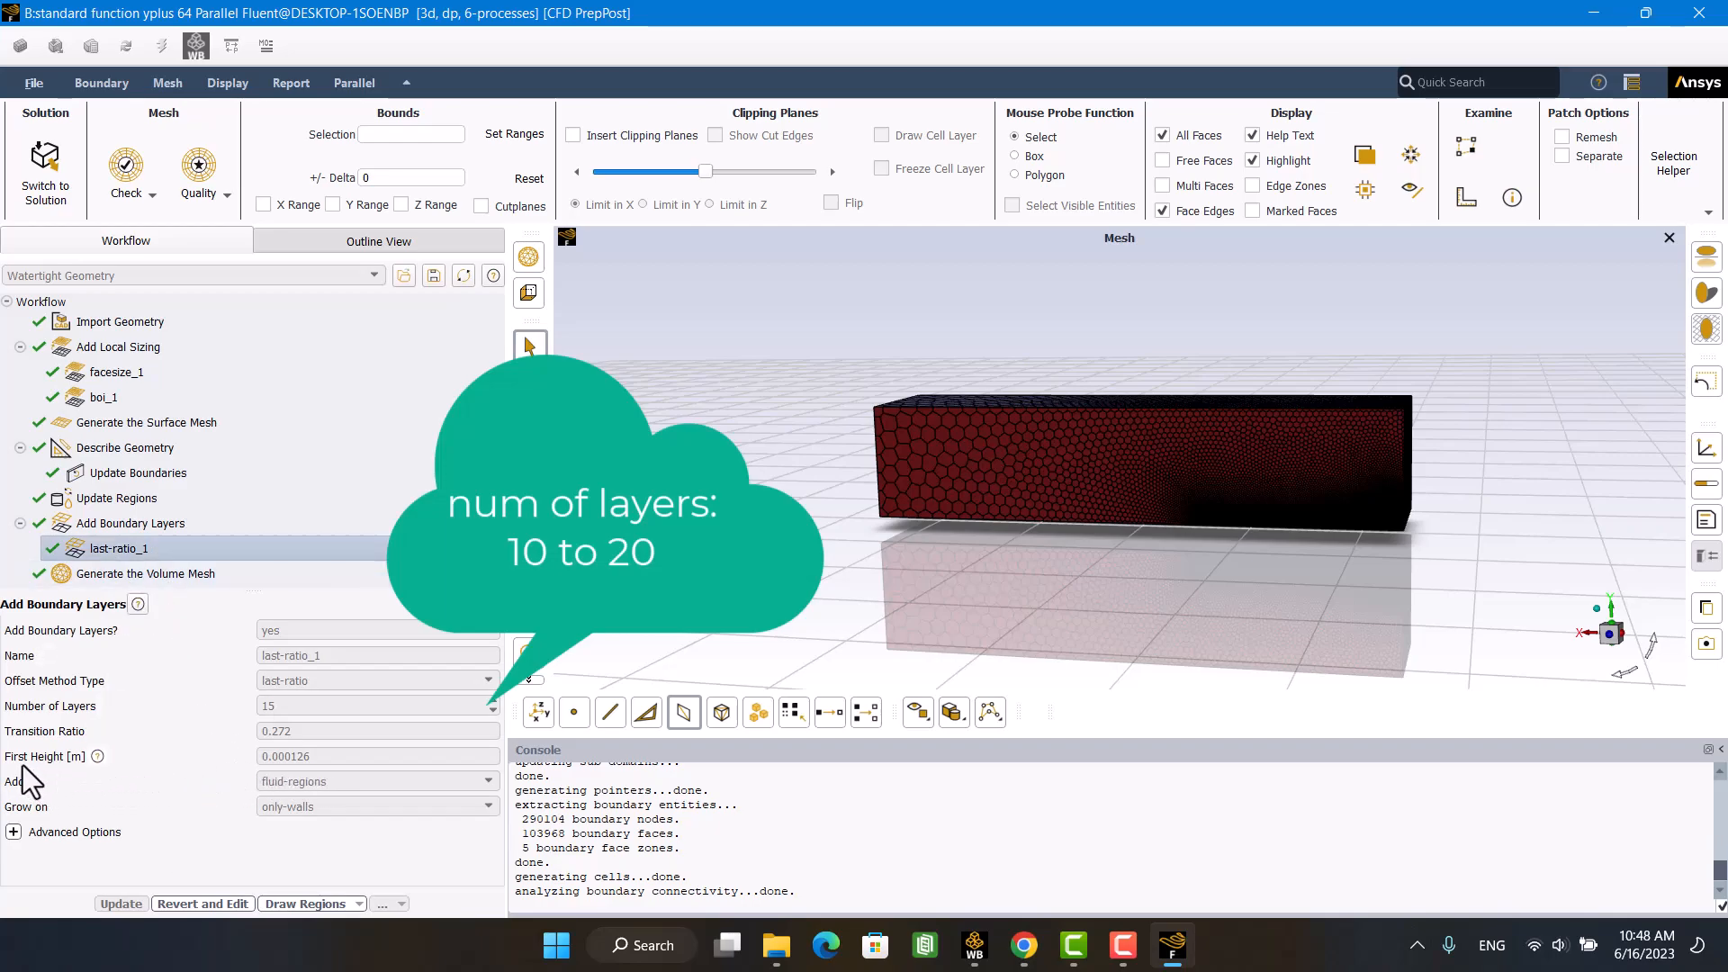
pyautogui.moveTo(97, 764)
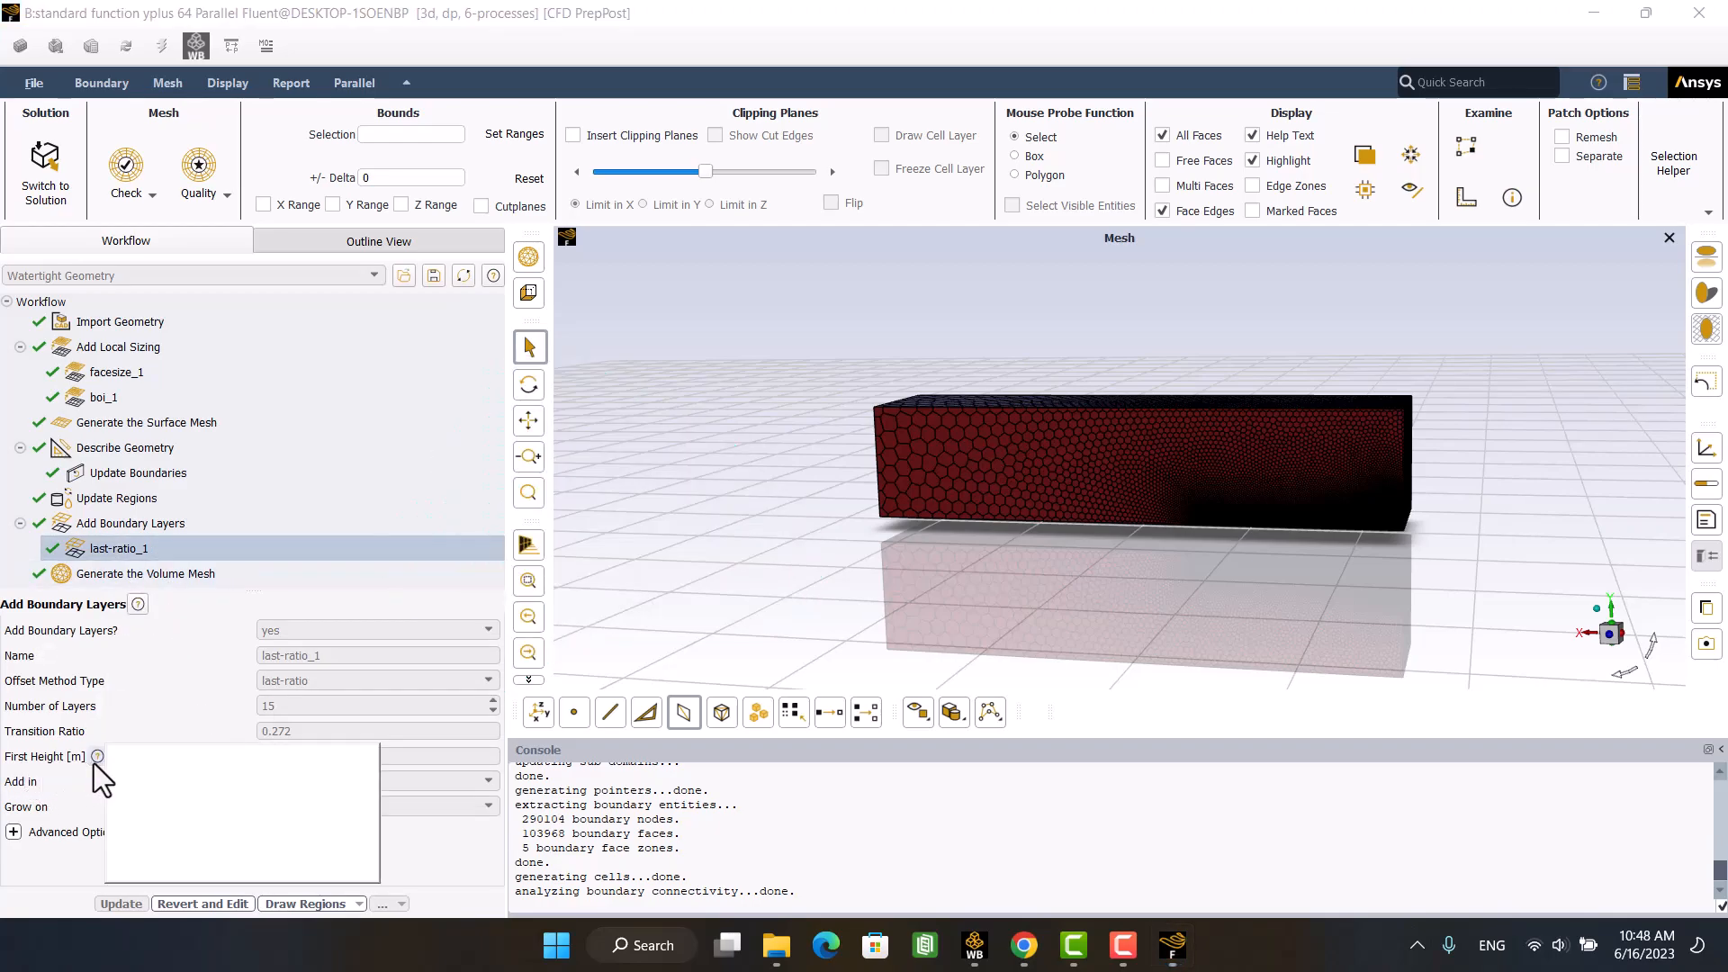
pyautogui.click(166, 573)
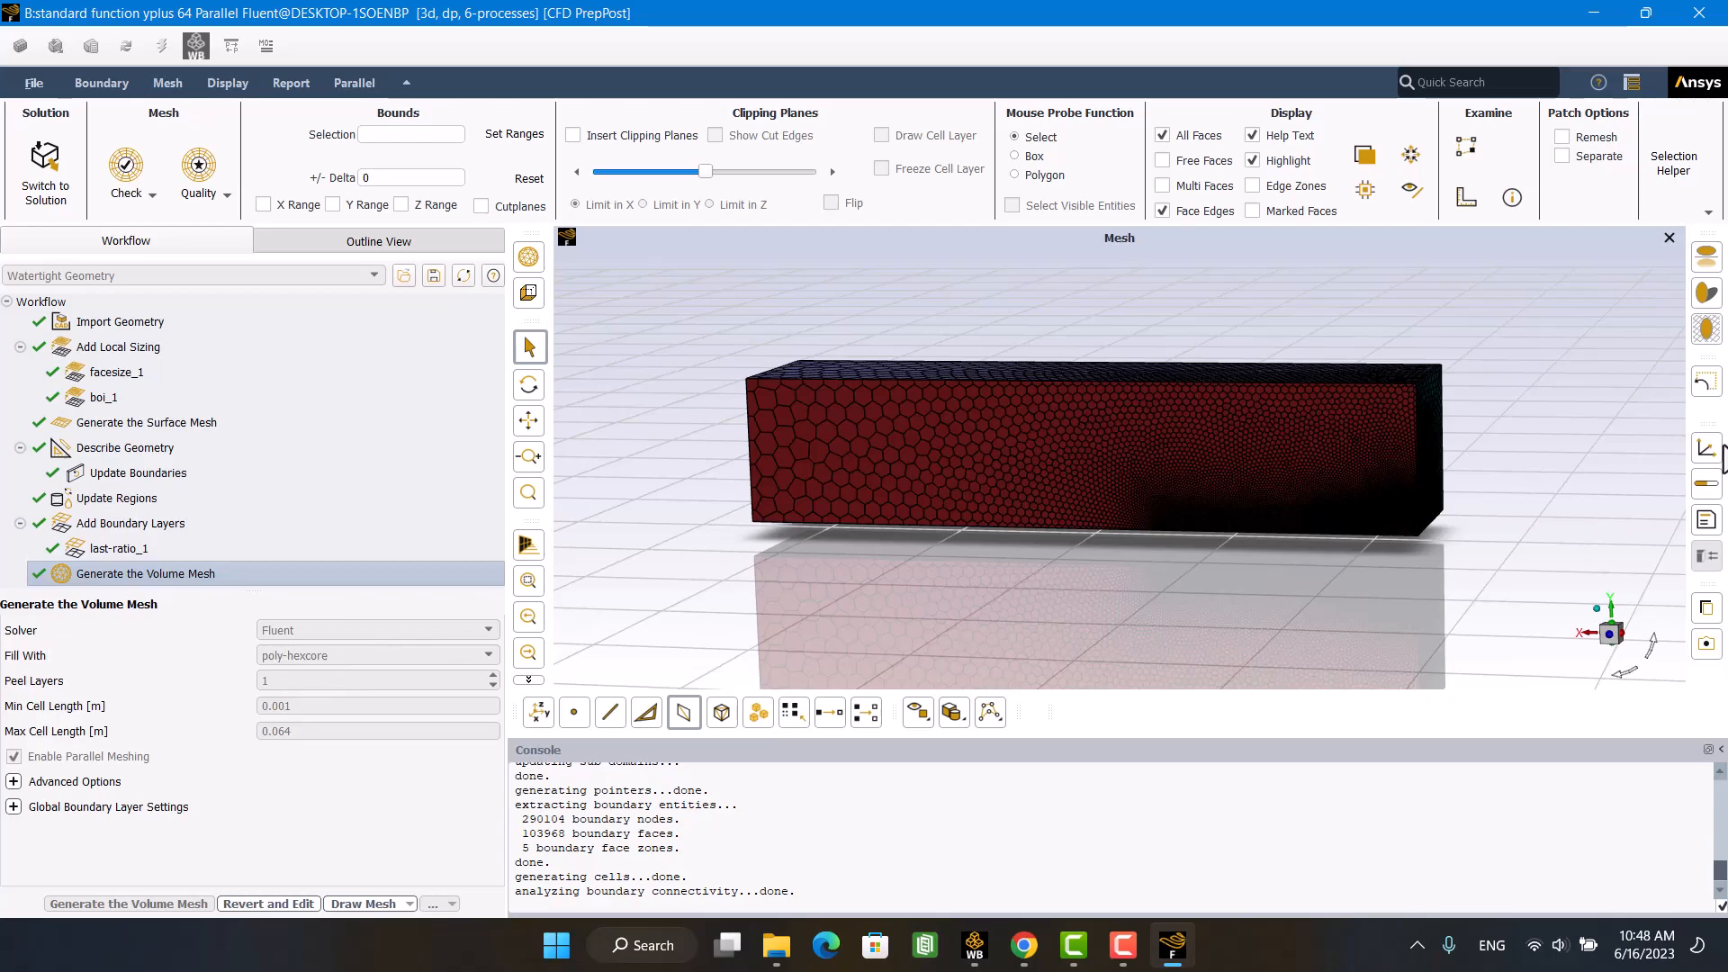
# Step: Inspect the boundary layer cells along the curved inner wall of the volume mesh up close
pyautogui.scroll(8, 1451, 473)
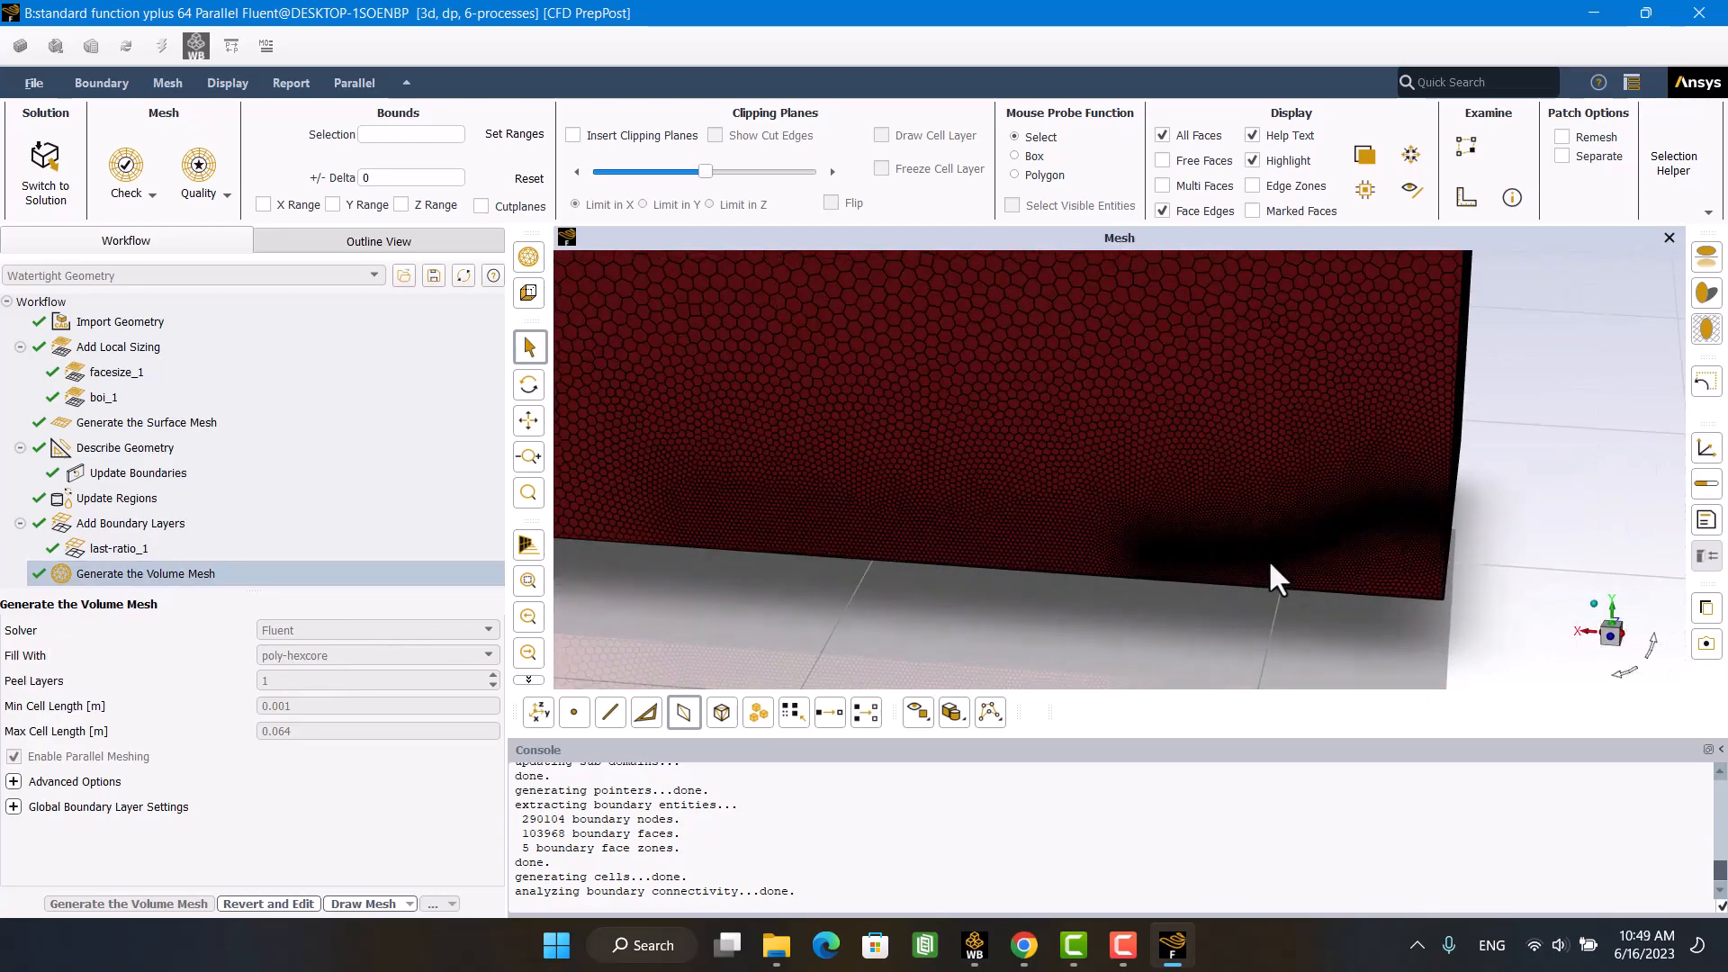
pyautogui.scroll(10, 1402, 483)
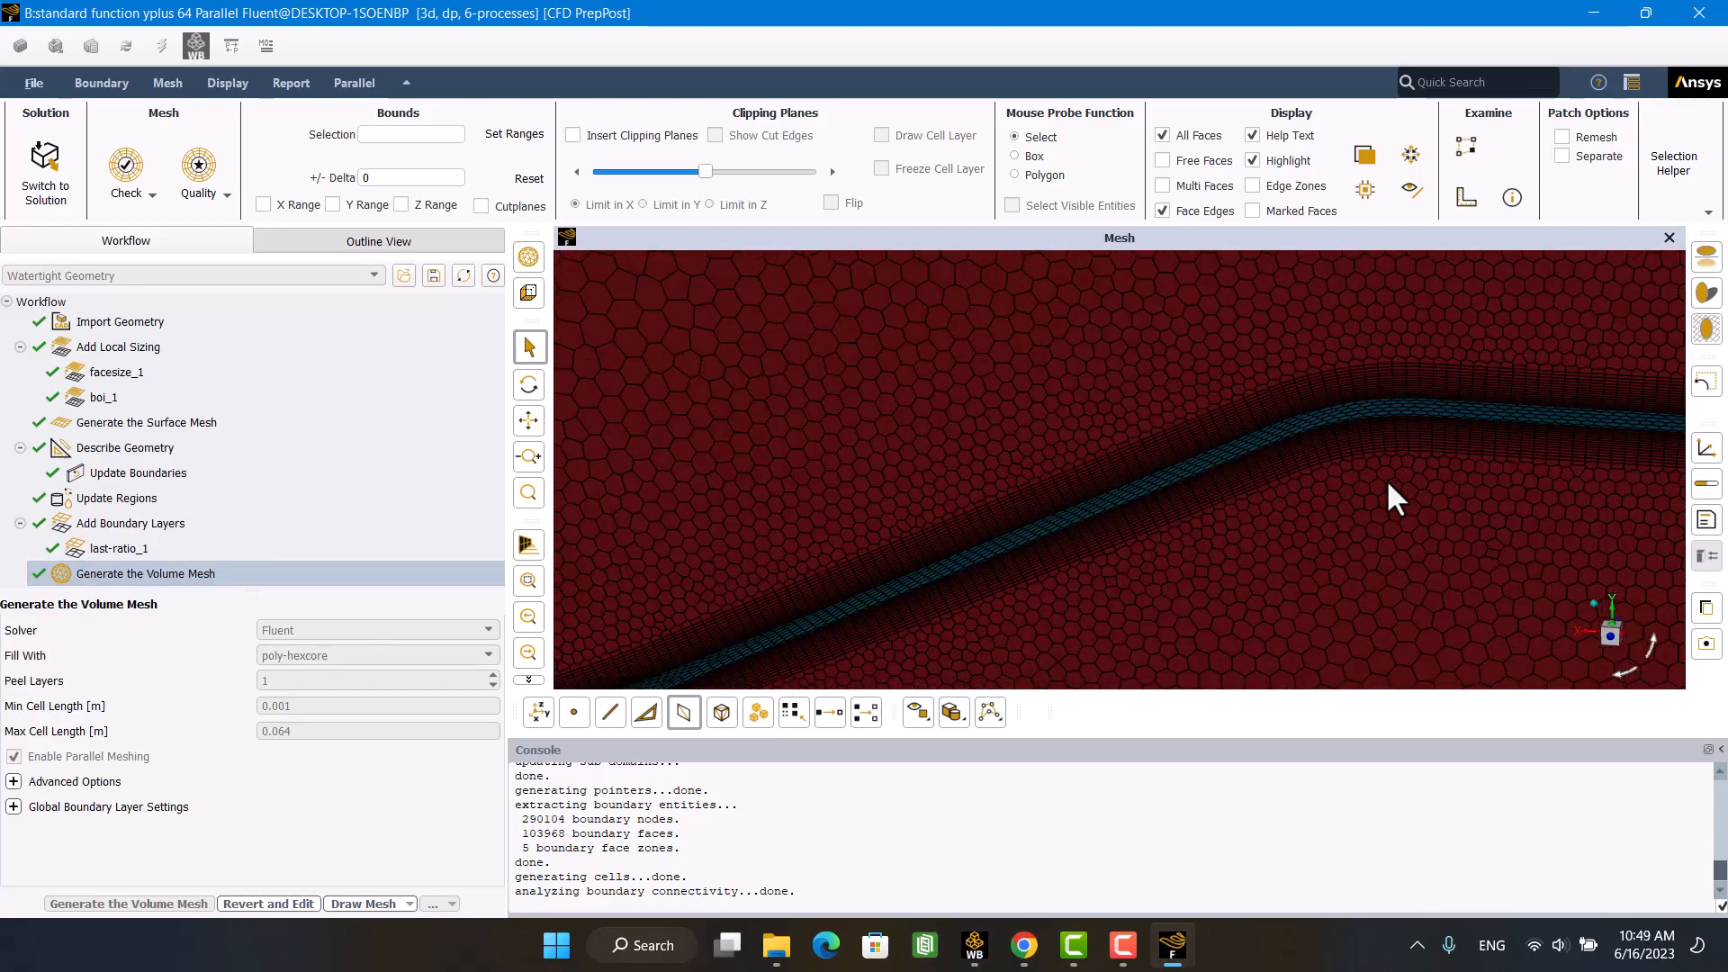
pyautogui.scroll(10, 1368, 416)
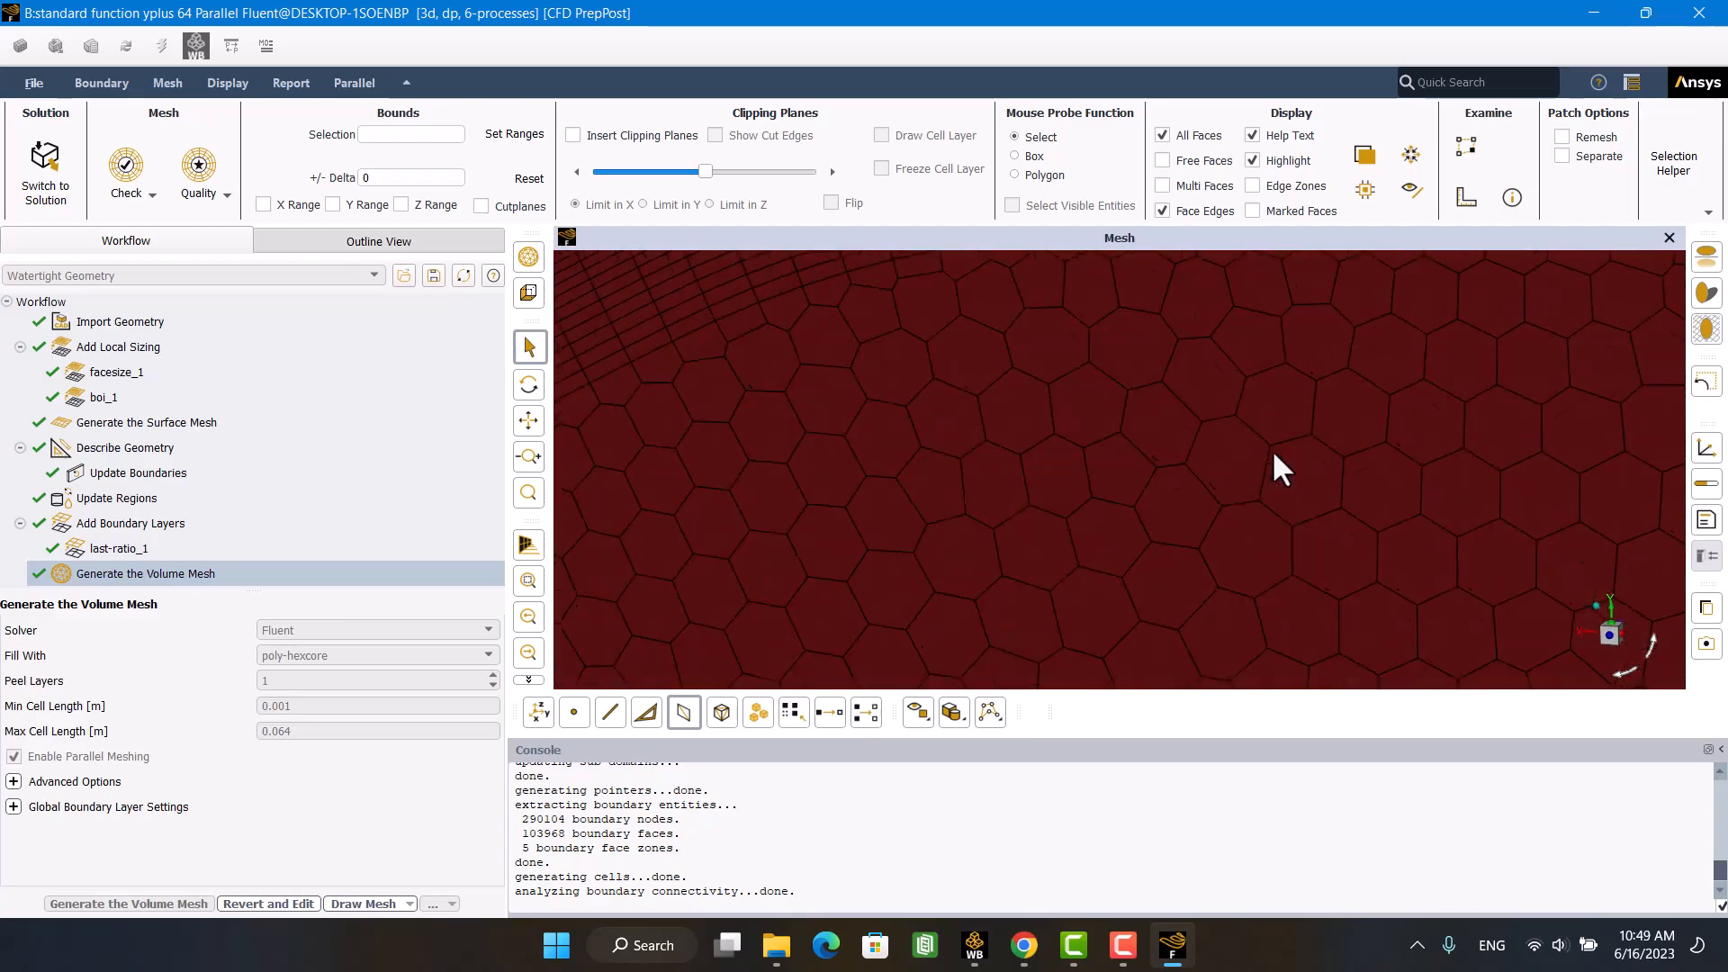
pyautogui.moveTo(1266, 463); pyautogui.dragTo(1253, 479, button='middle')
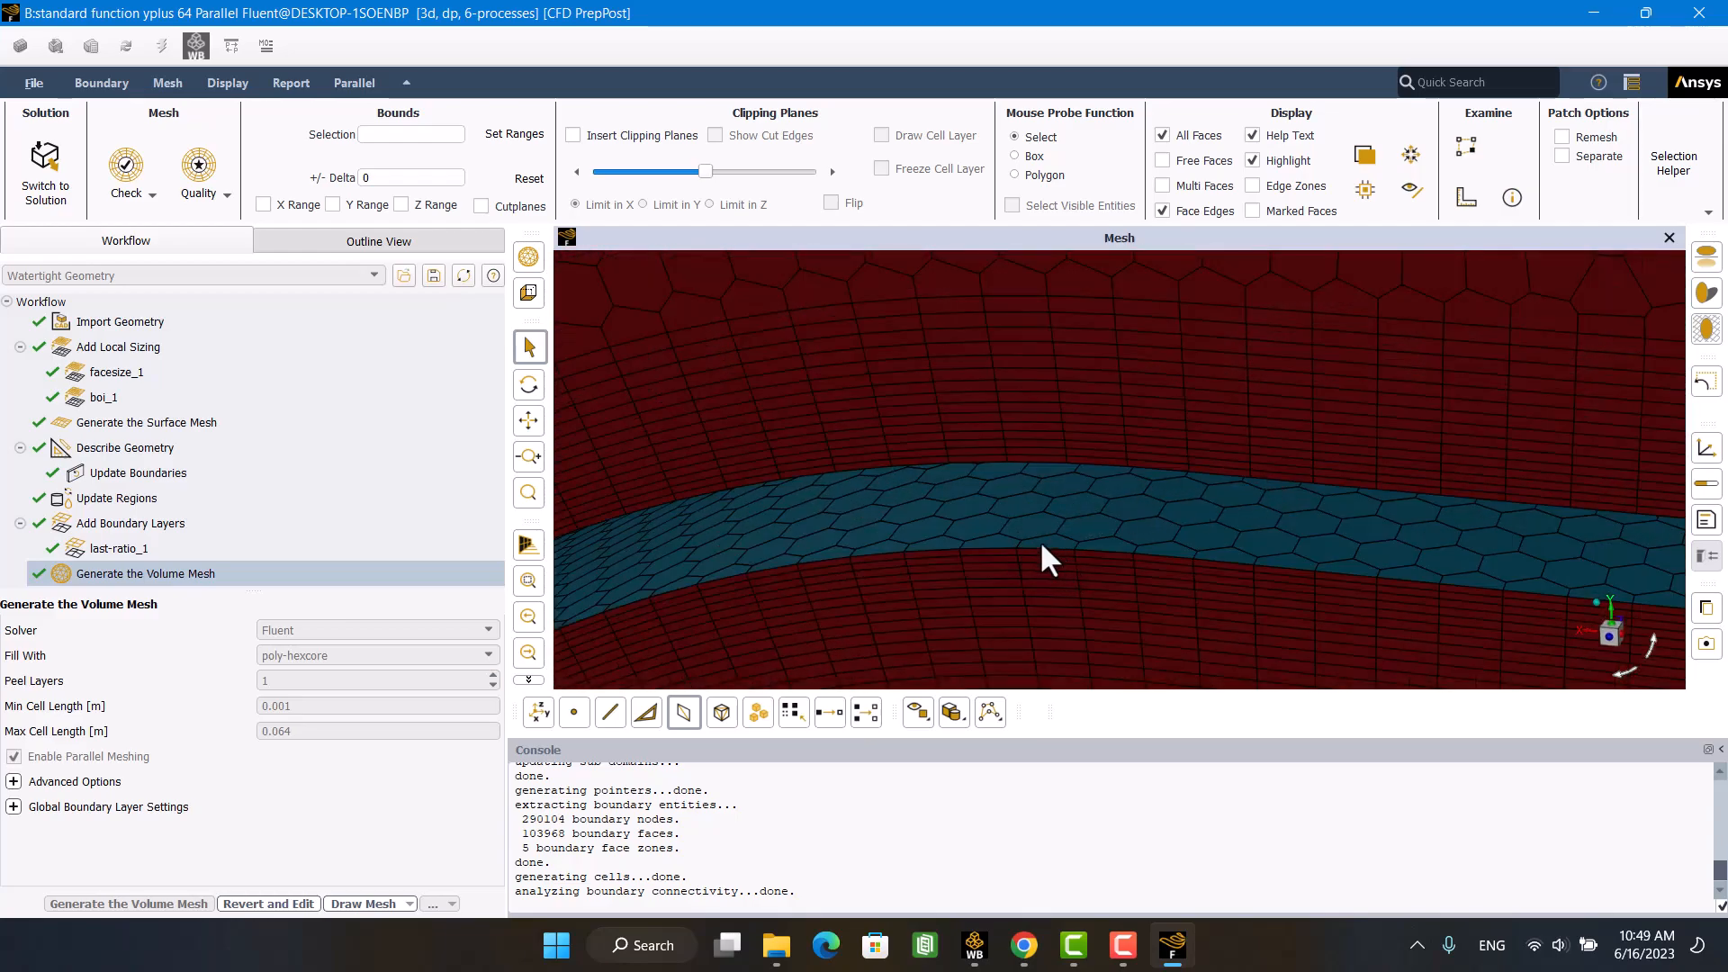
# Step: Close the meshing session and open the solution of the "standard function yplus 64" system from Workbench
pyautogui.click(1699, 13)
pyautogui.click(907, 493)
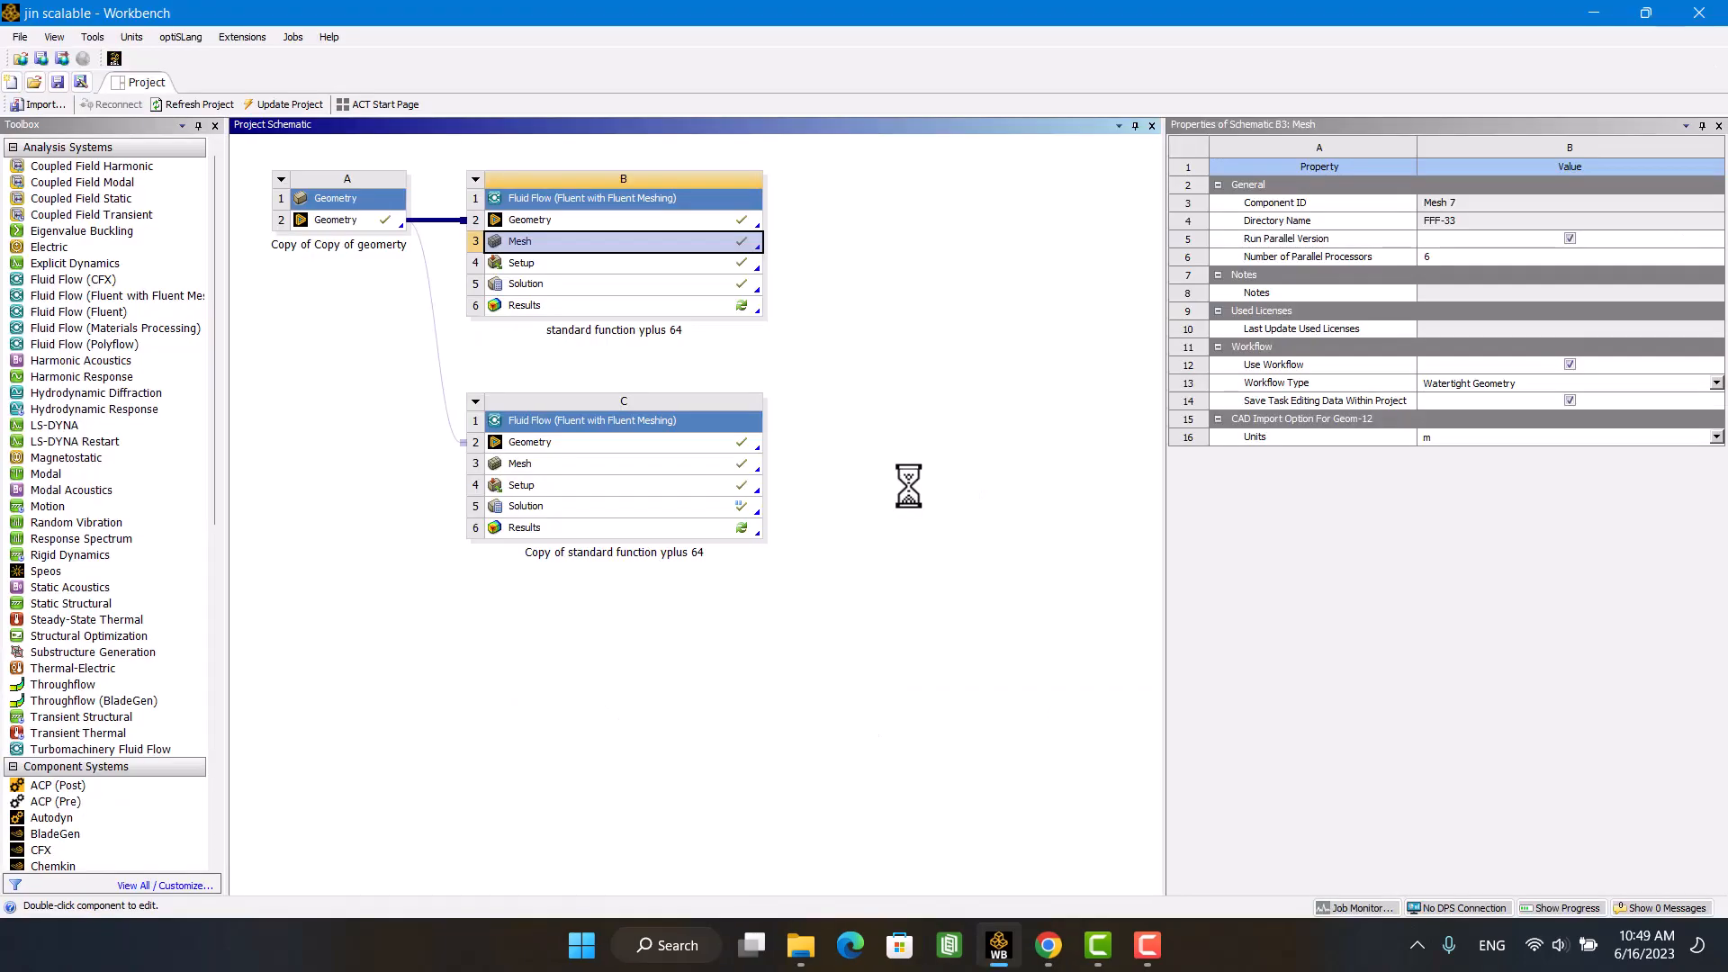
pyautogui.doubleClick(643, 284)
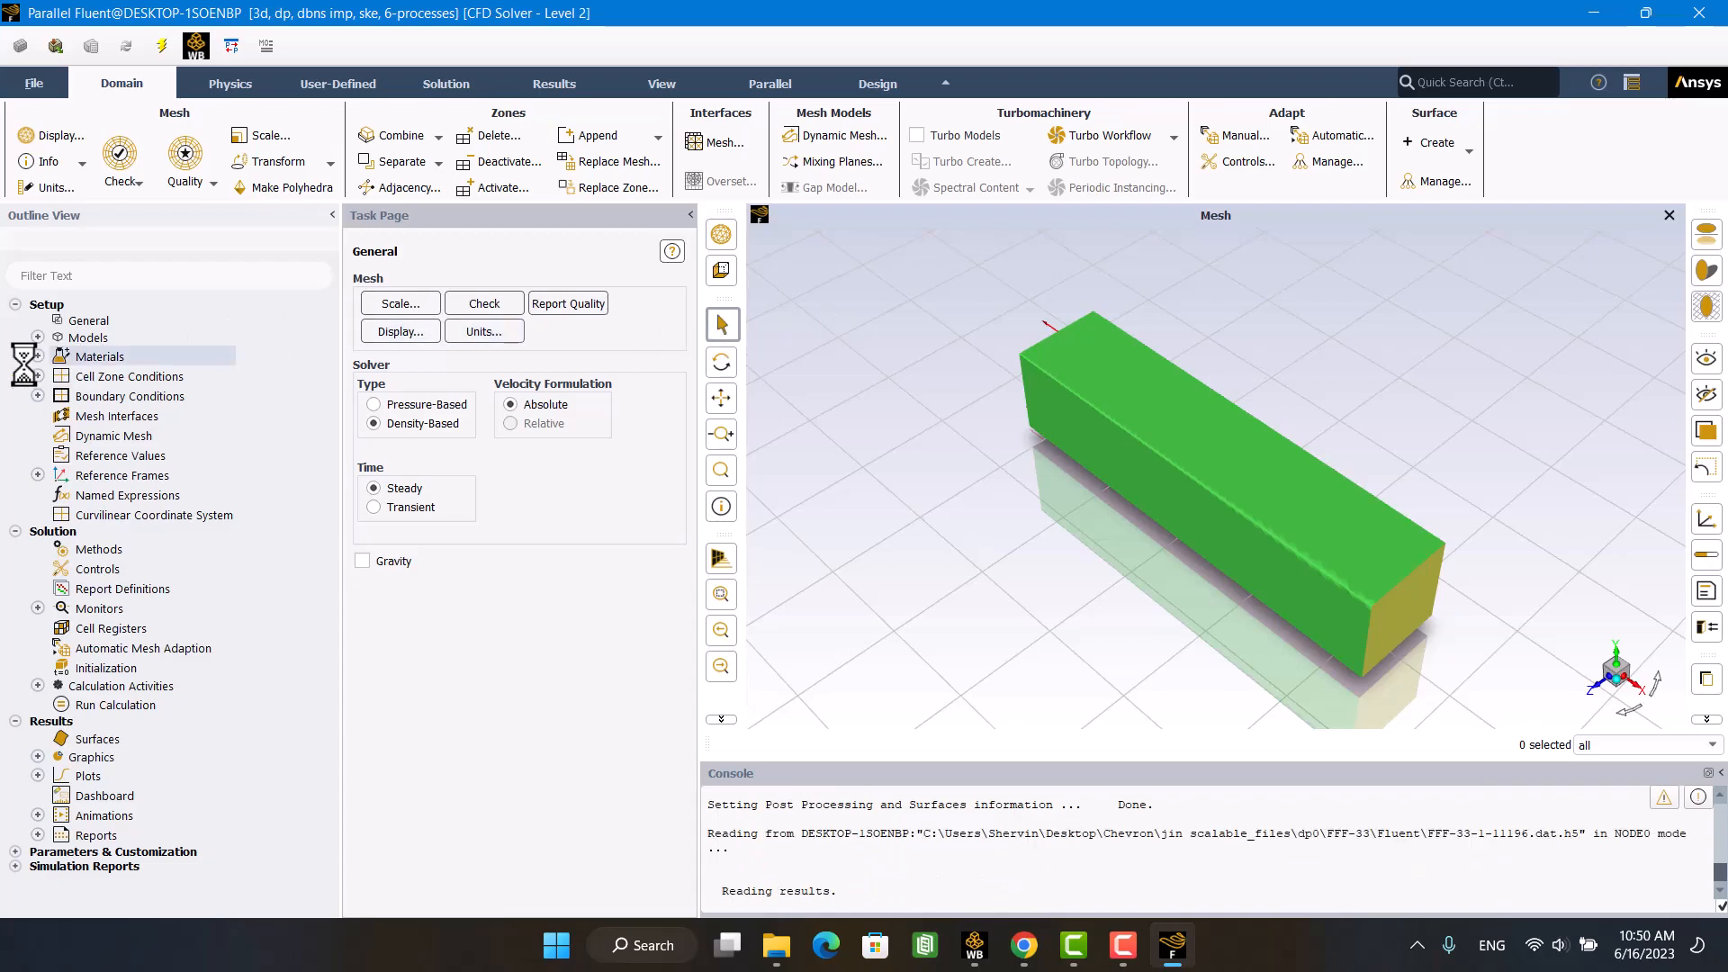
# Step: Open the Viscous model settings to review the turbulence model and its near-wall treatment
pyautogui.click(36, 338)
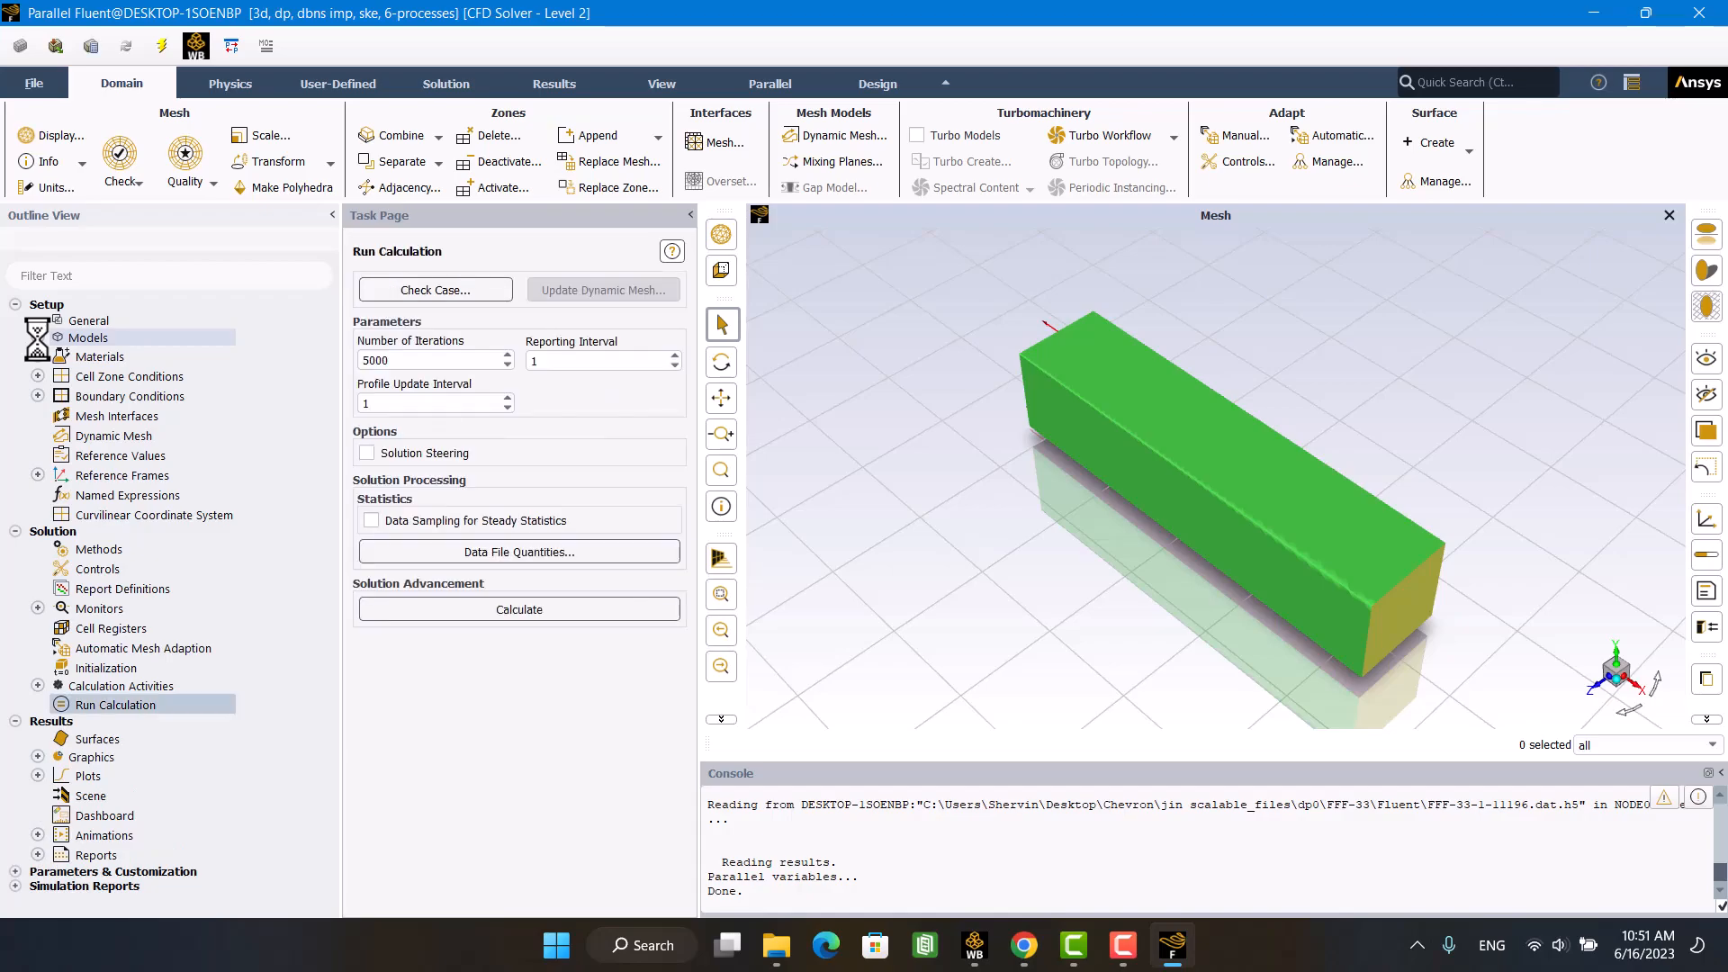
pyautogui.click(38, 338)
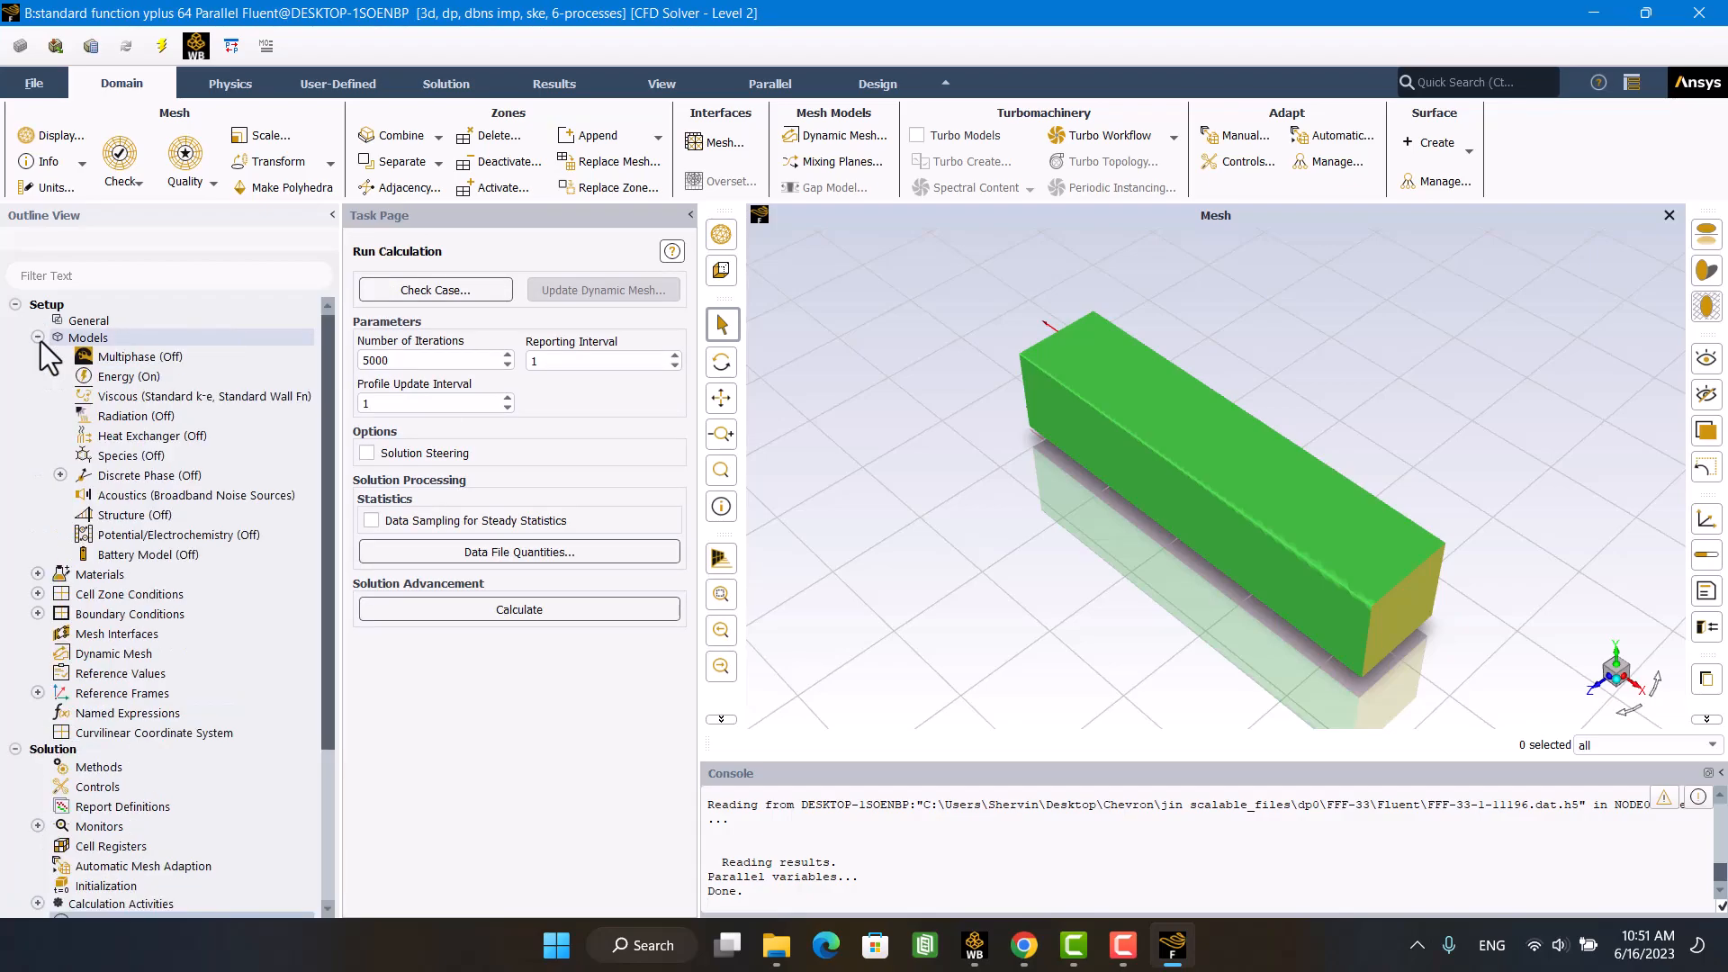
pyautogui.doubleClick(127, 402)
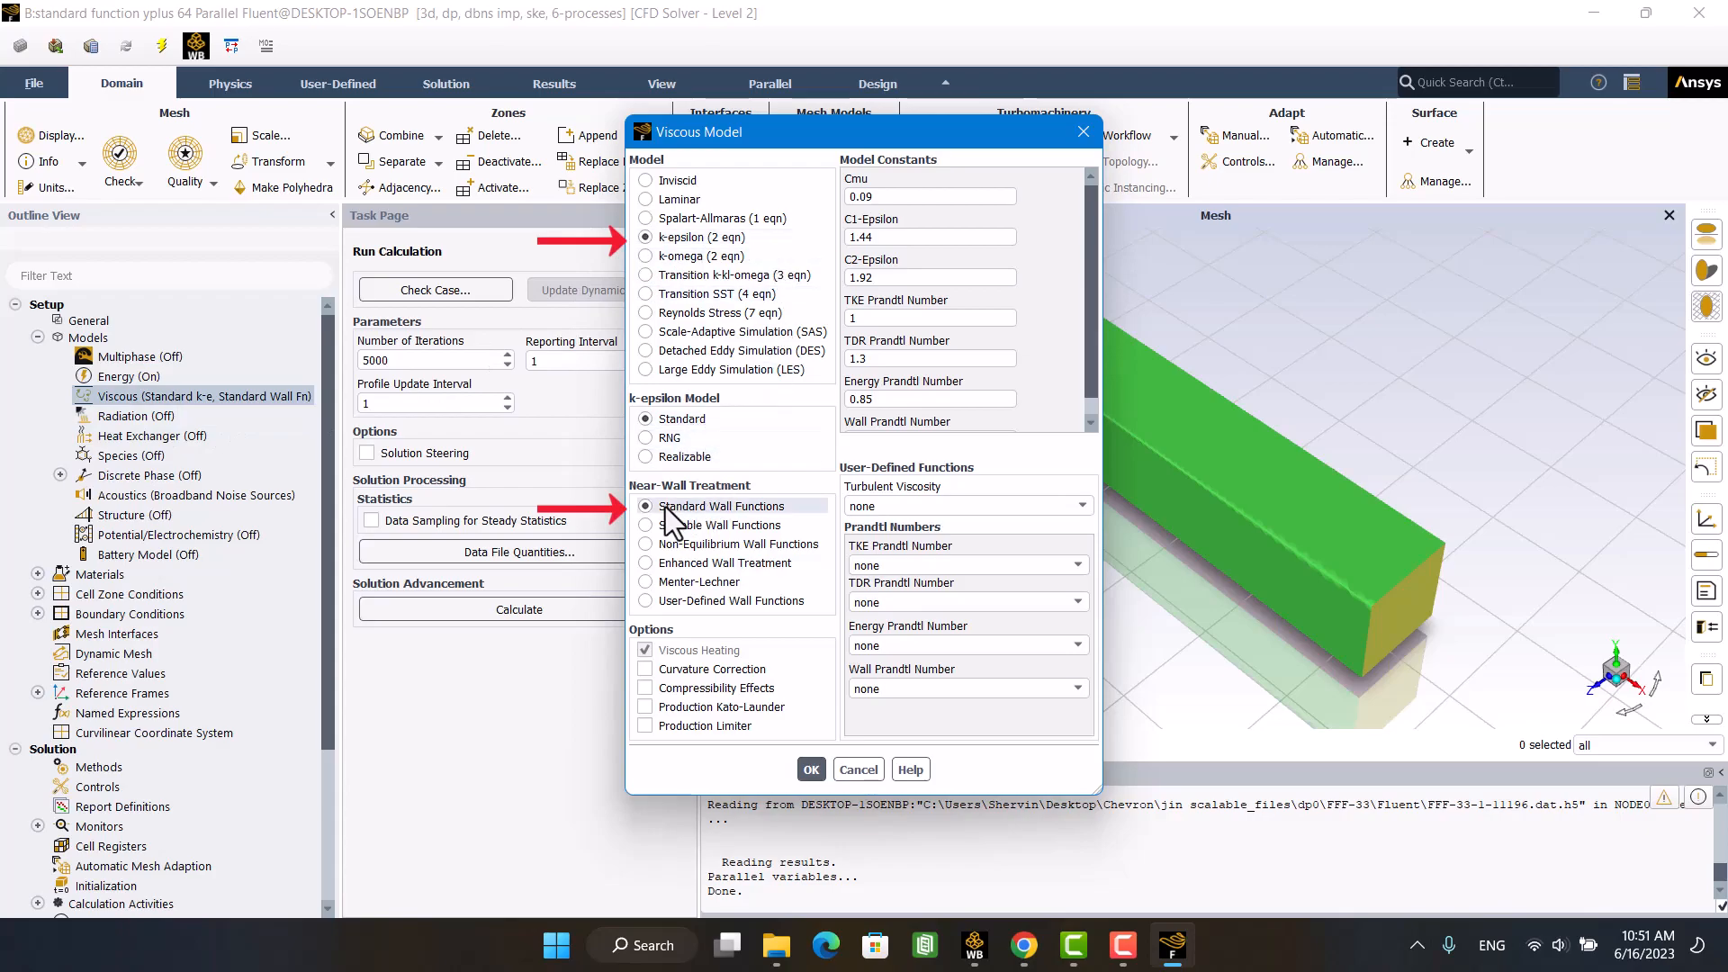
# Step: Check the Y-plus range table for wall functions in Chrome, return to Fluent and close the viscous model settings unchanged
pyautogui.click(1024, 943)
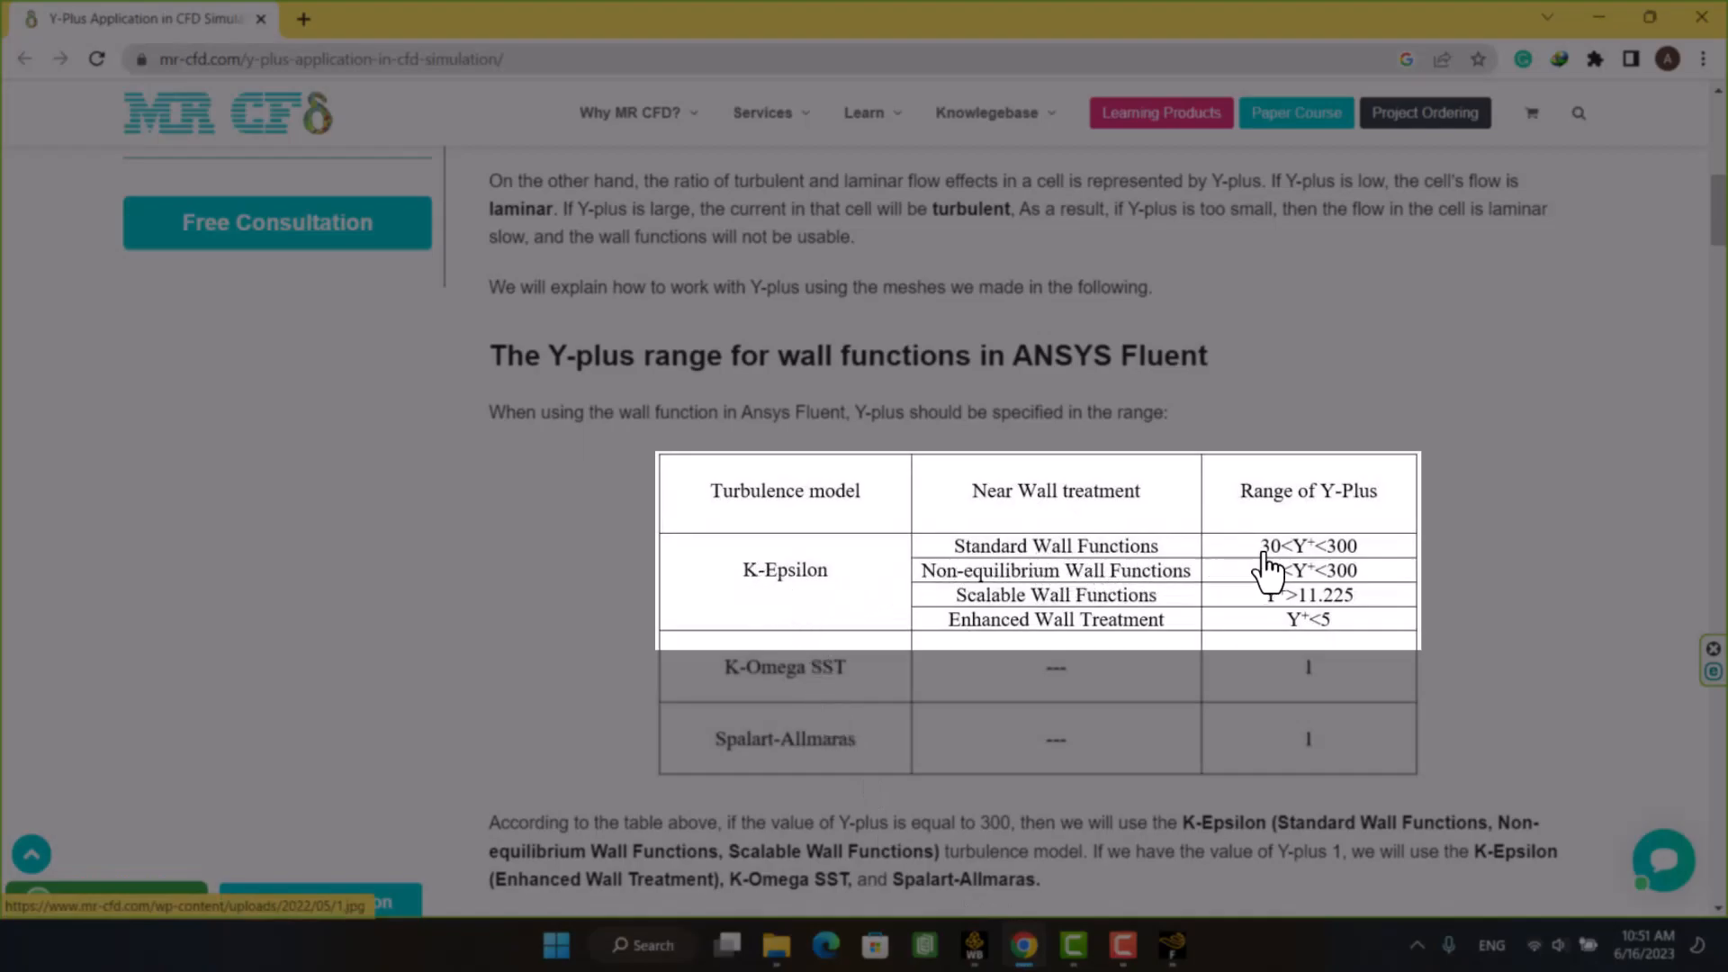
pyautogui.click(1585, 140)
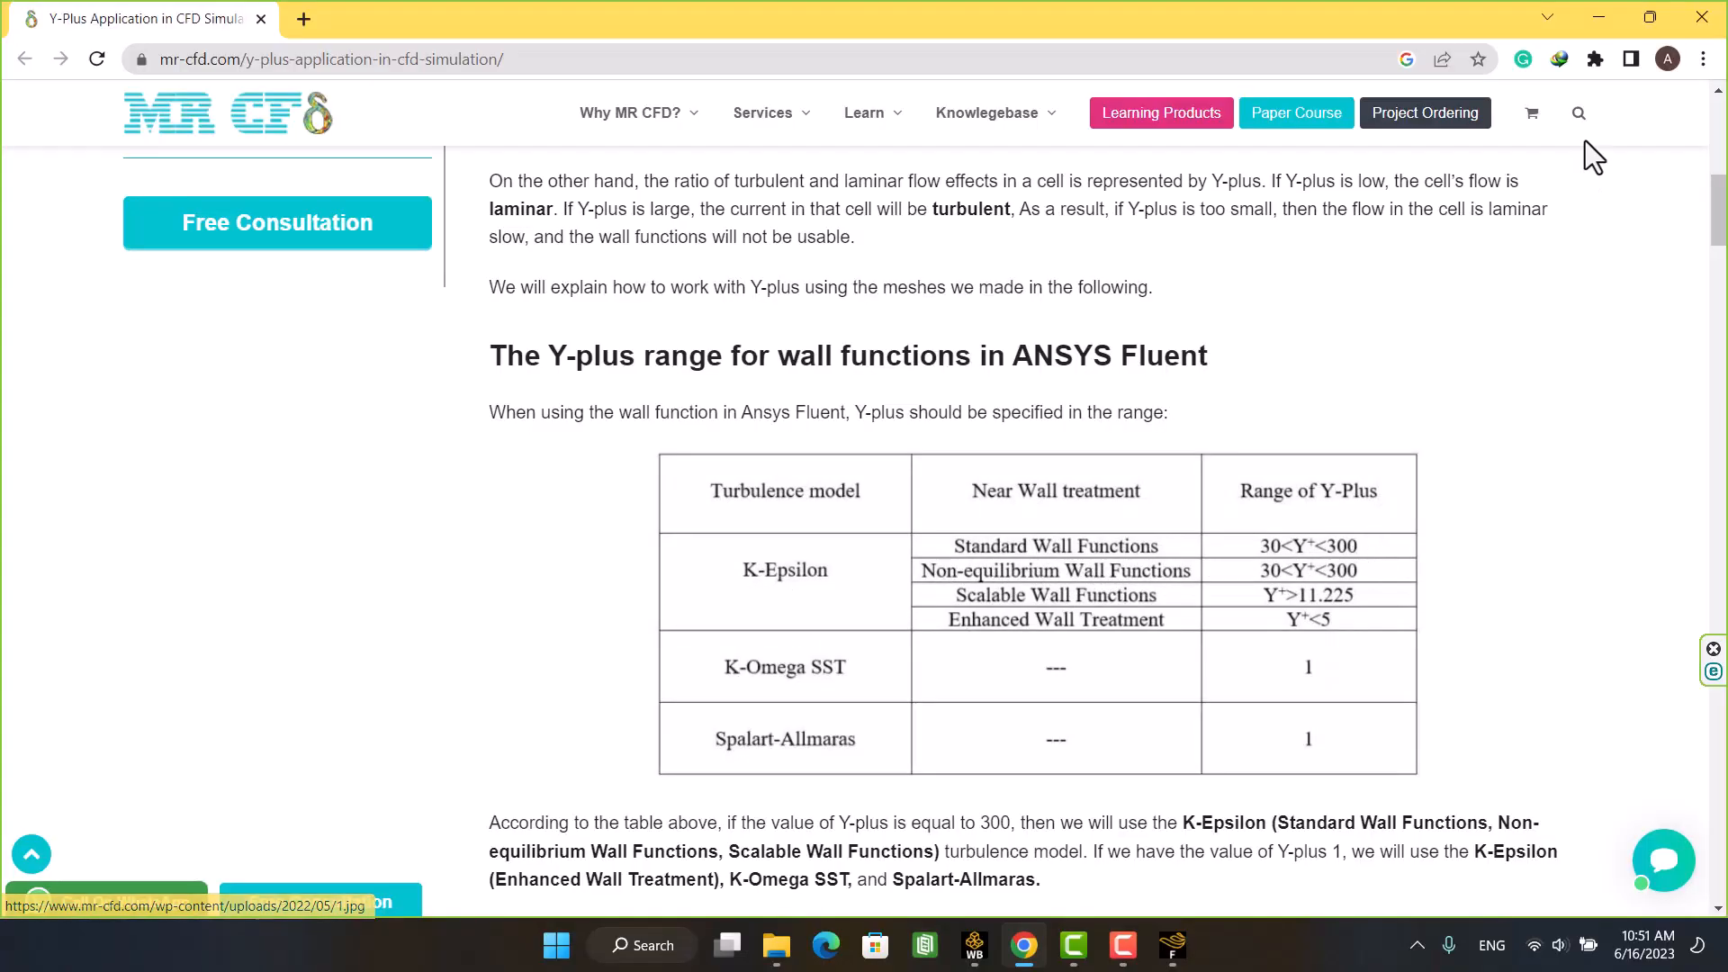
pyautogui.click(1595, 18)
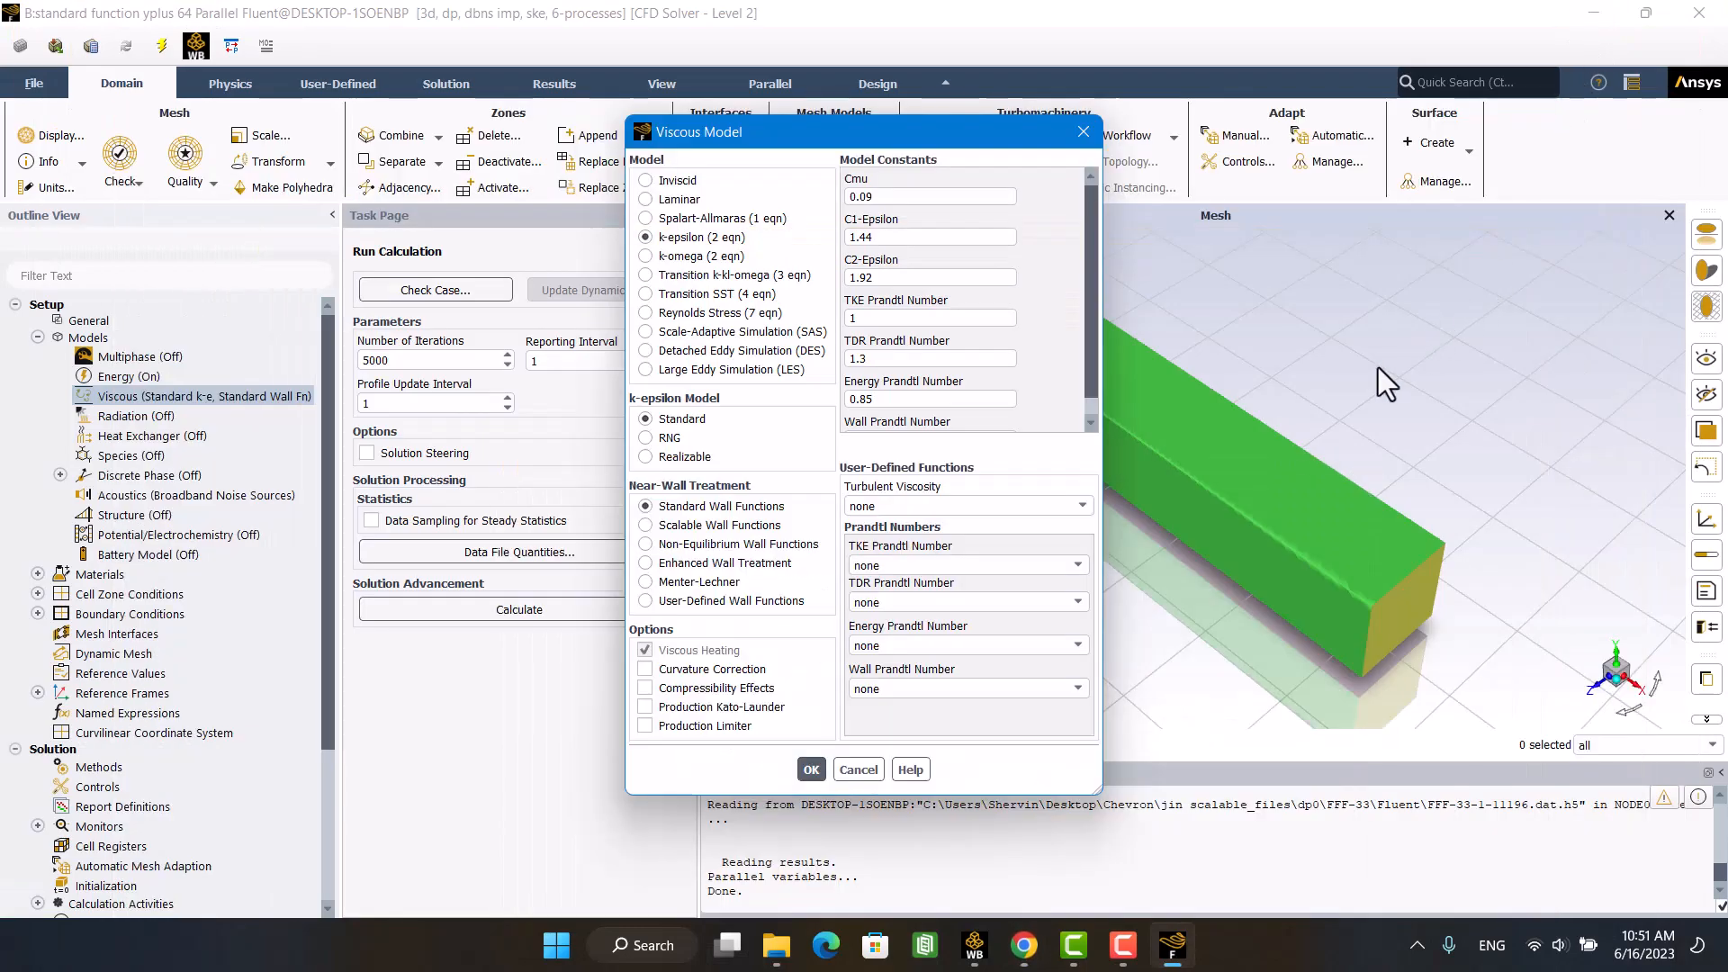
pyautogui.click(866, 770)
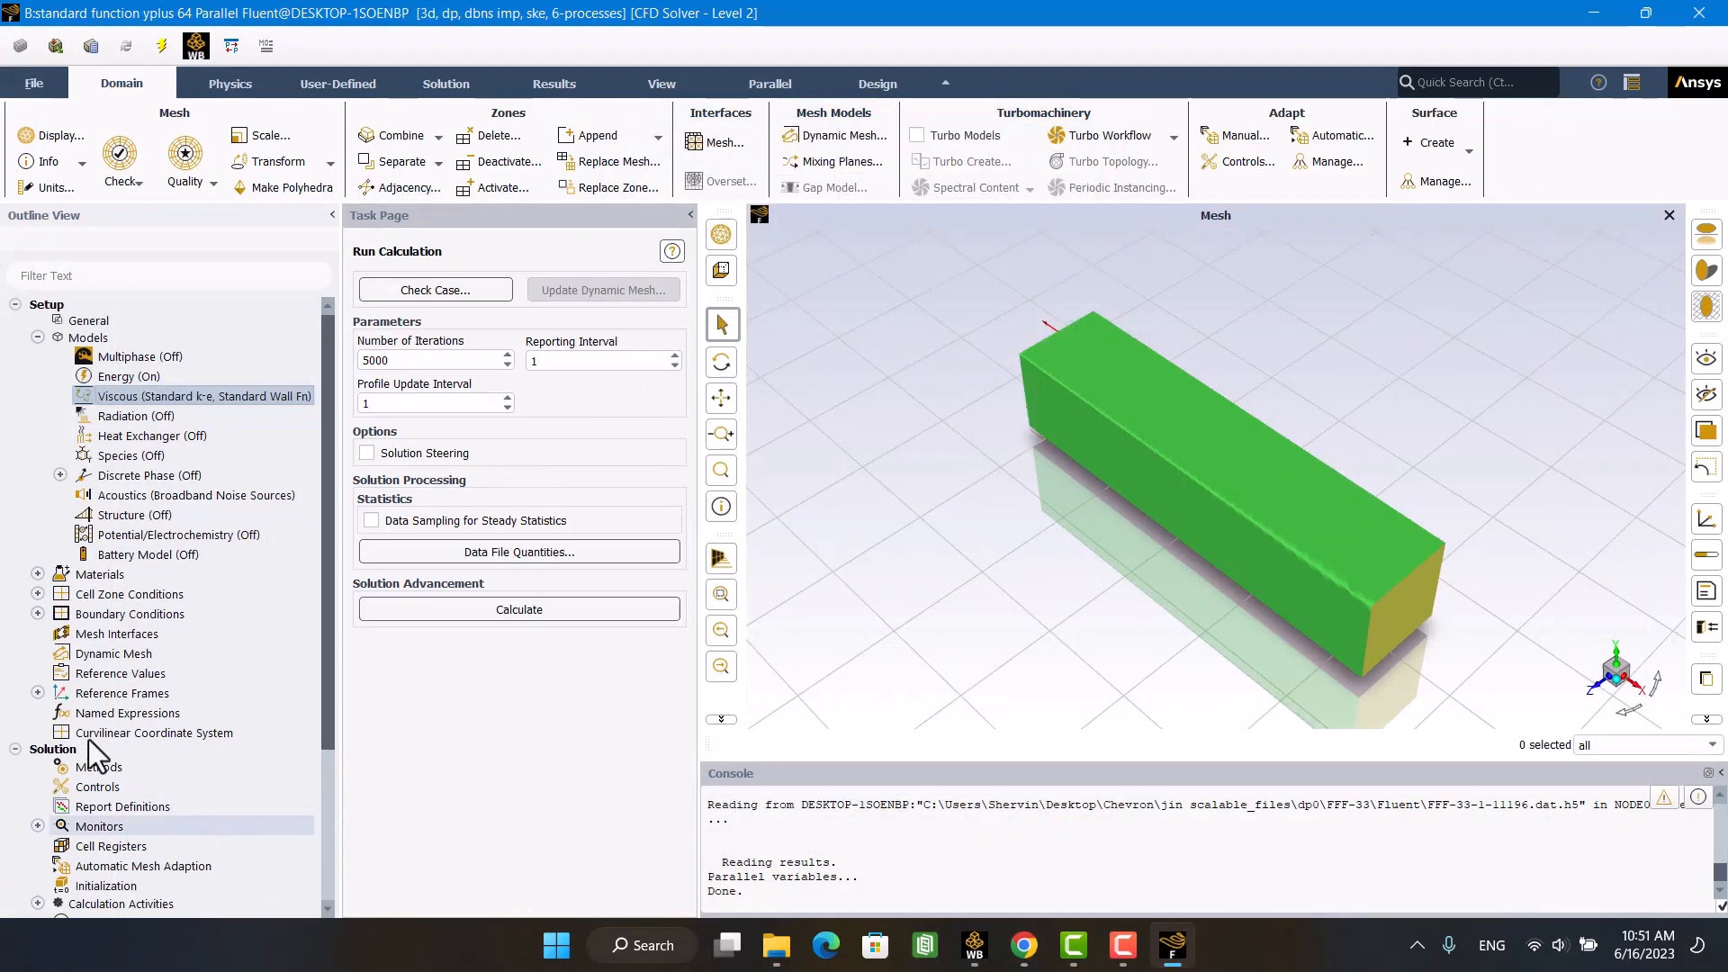
# Step: Plot the scaled residuals from the residual monitor and close its settings
pyautogui.scroll(-2, 72, 733)
pyautogui.click(38, 718)
pyautogui.doubleClick(106, 740)
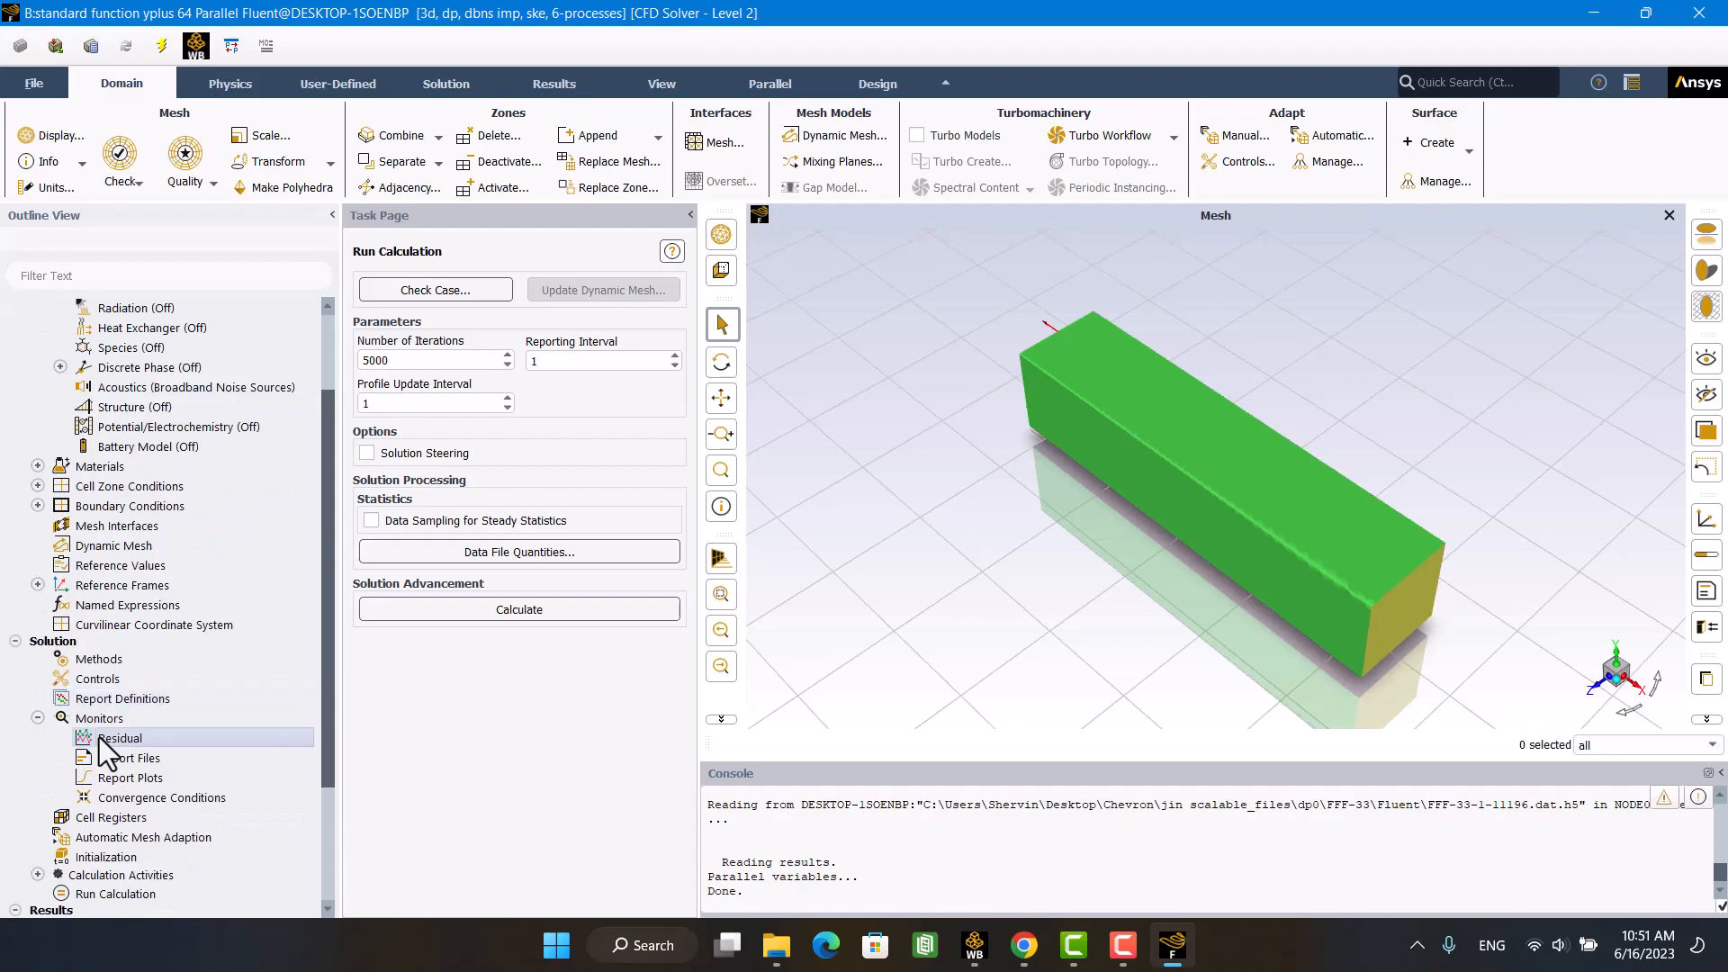
pyautogui.click(598, 827)
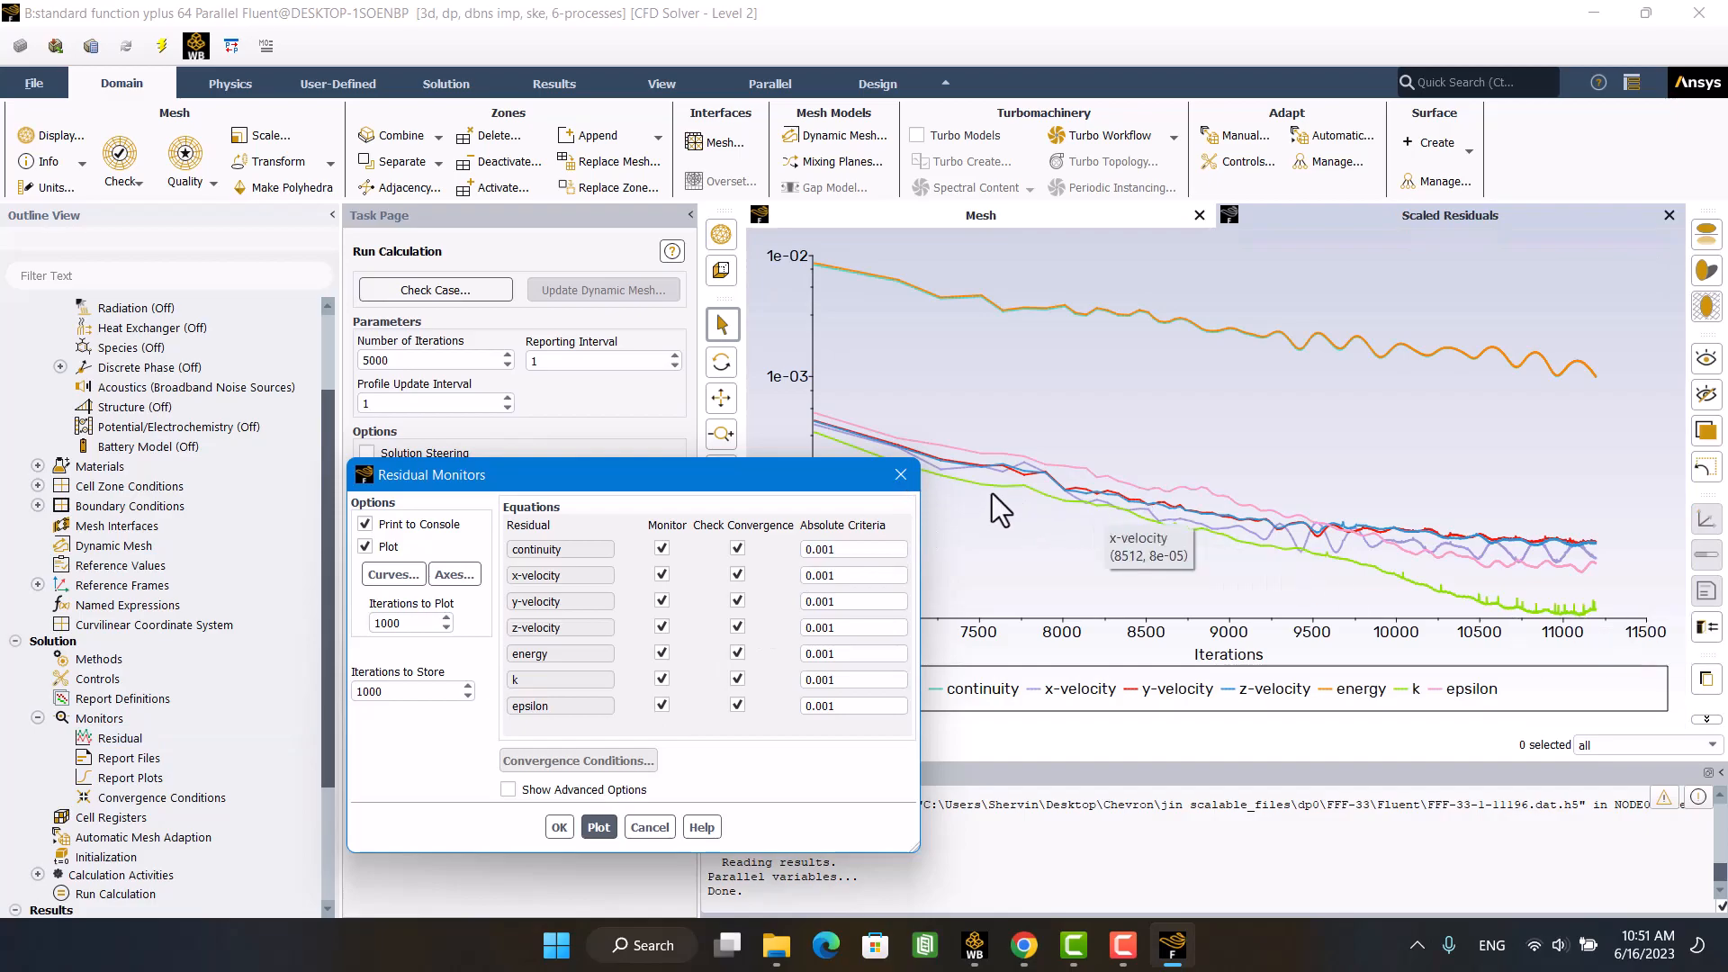
pyautogui.click(901, 474)
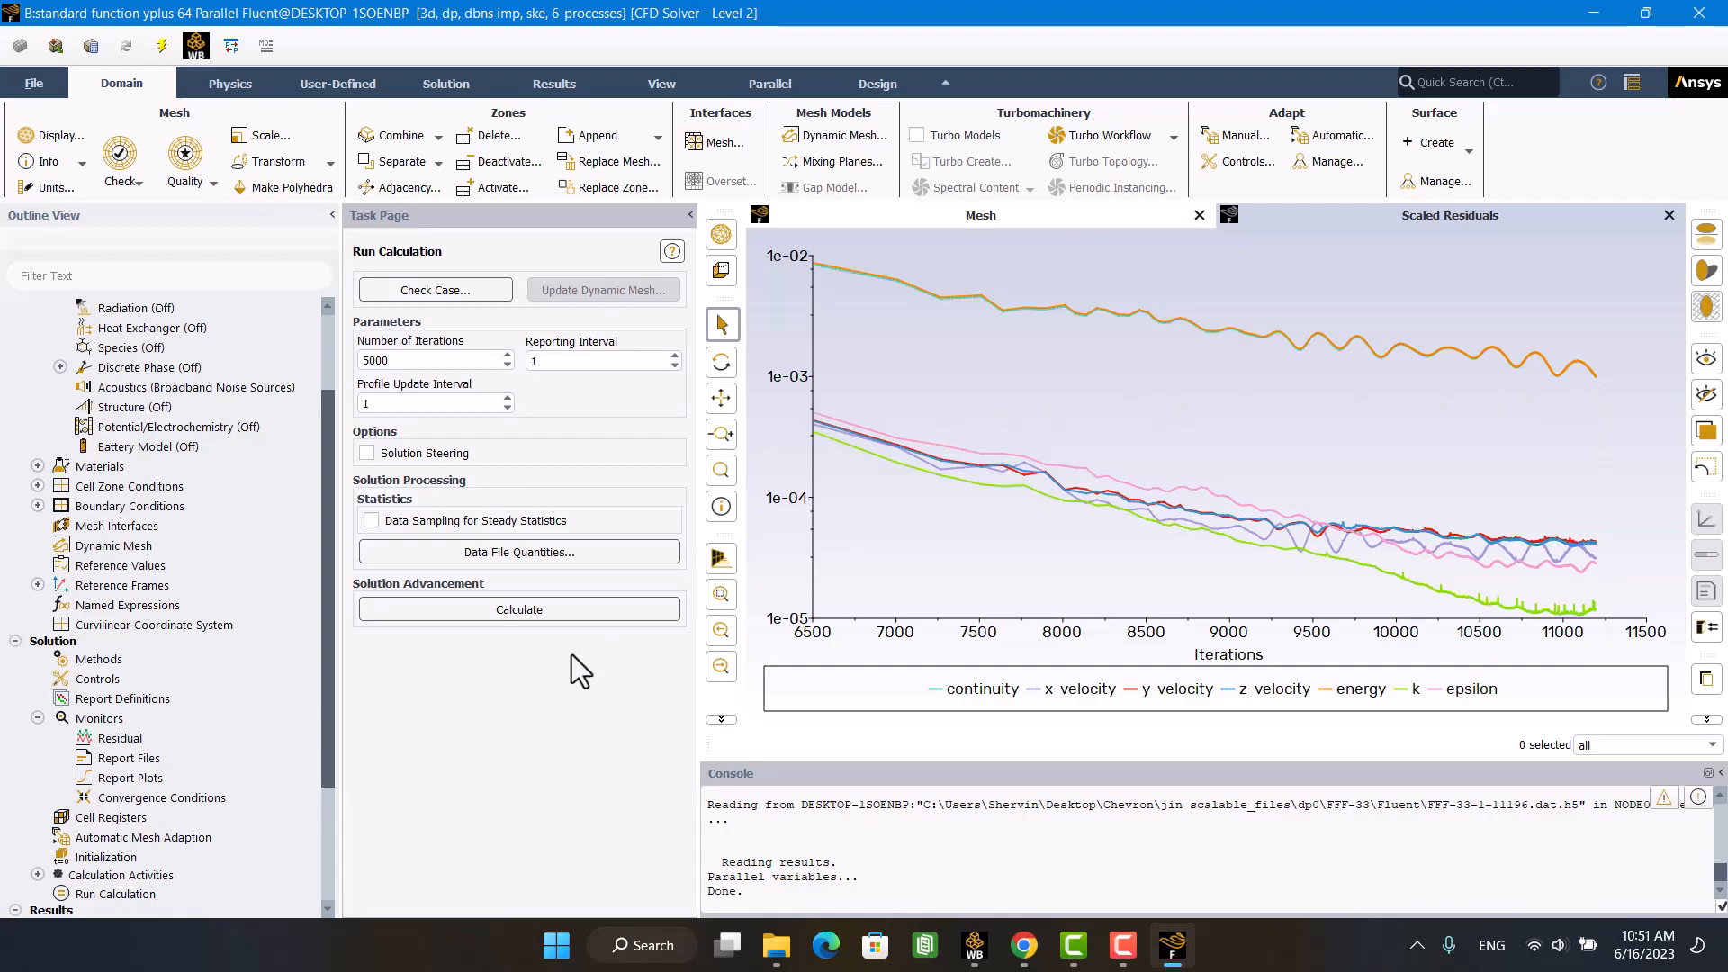
# Step: Start a new contour definition in the results graphics
pyautogui.scroll(-3, 263, 770)
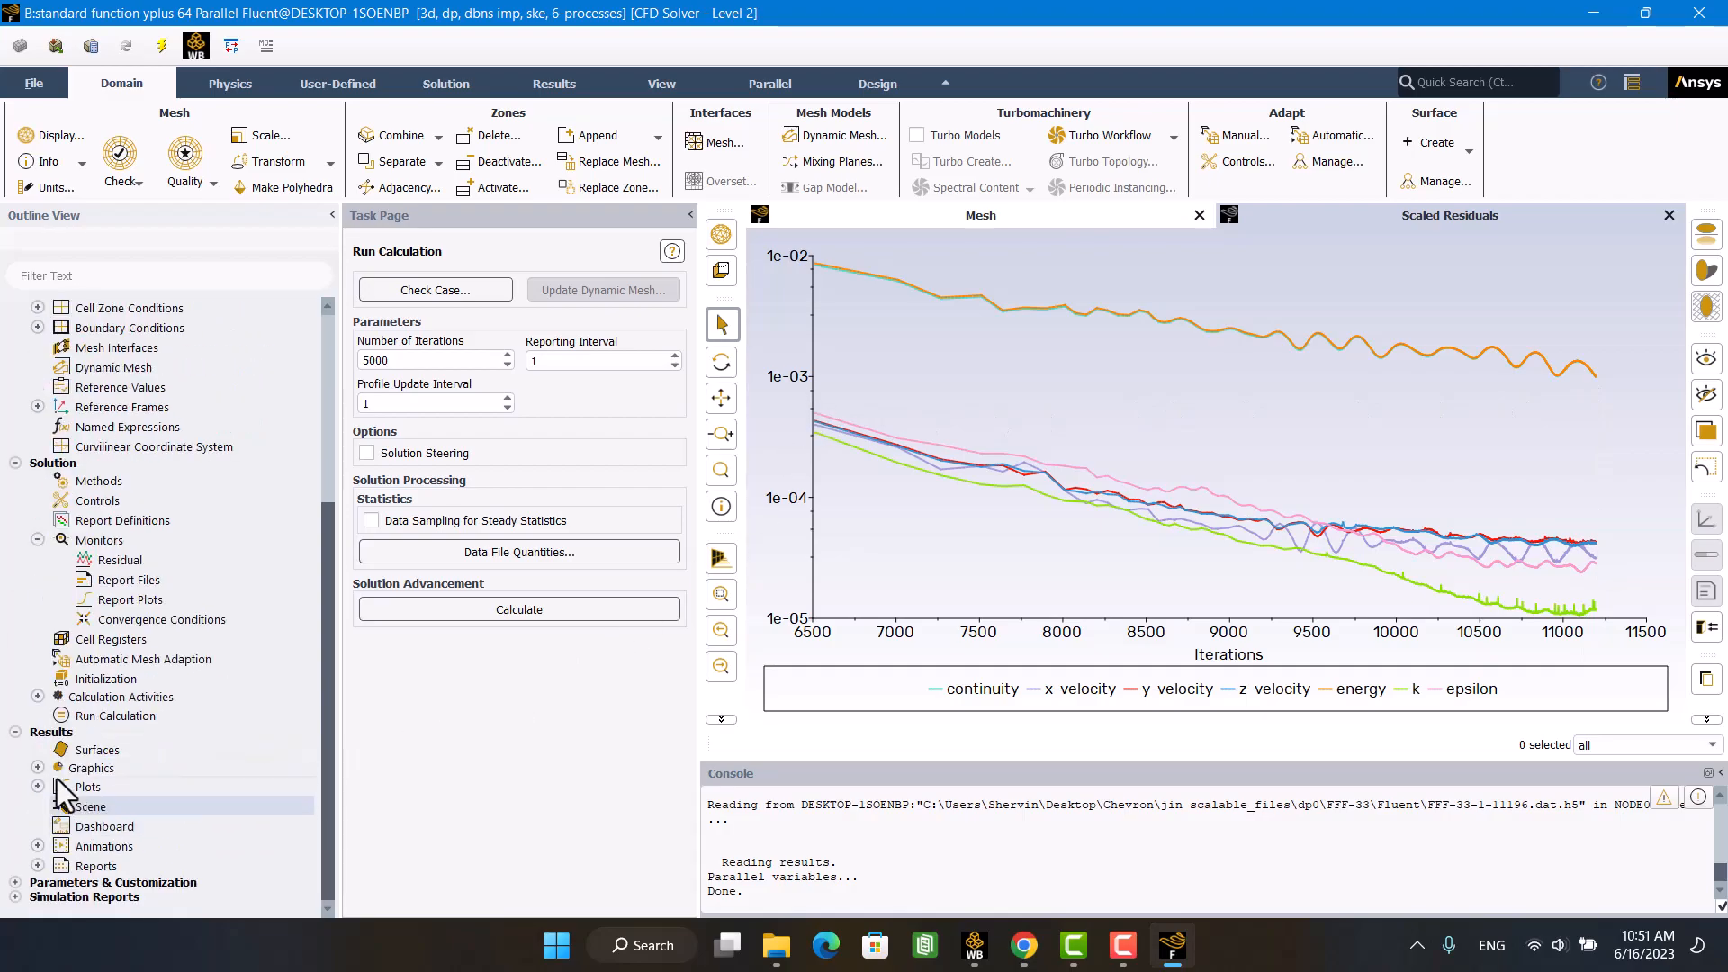
pyautogui.click(37, 767)
pyautogui.click(61, 806)
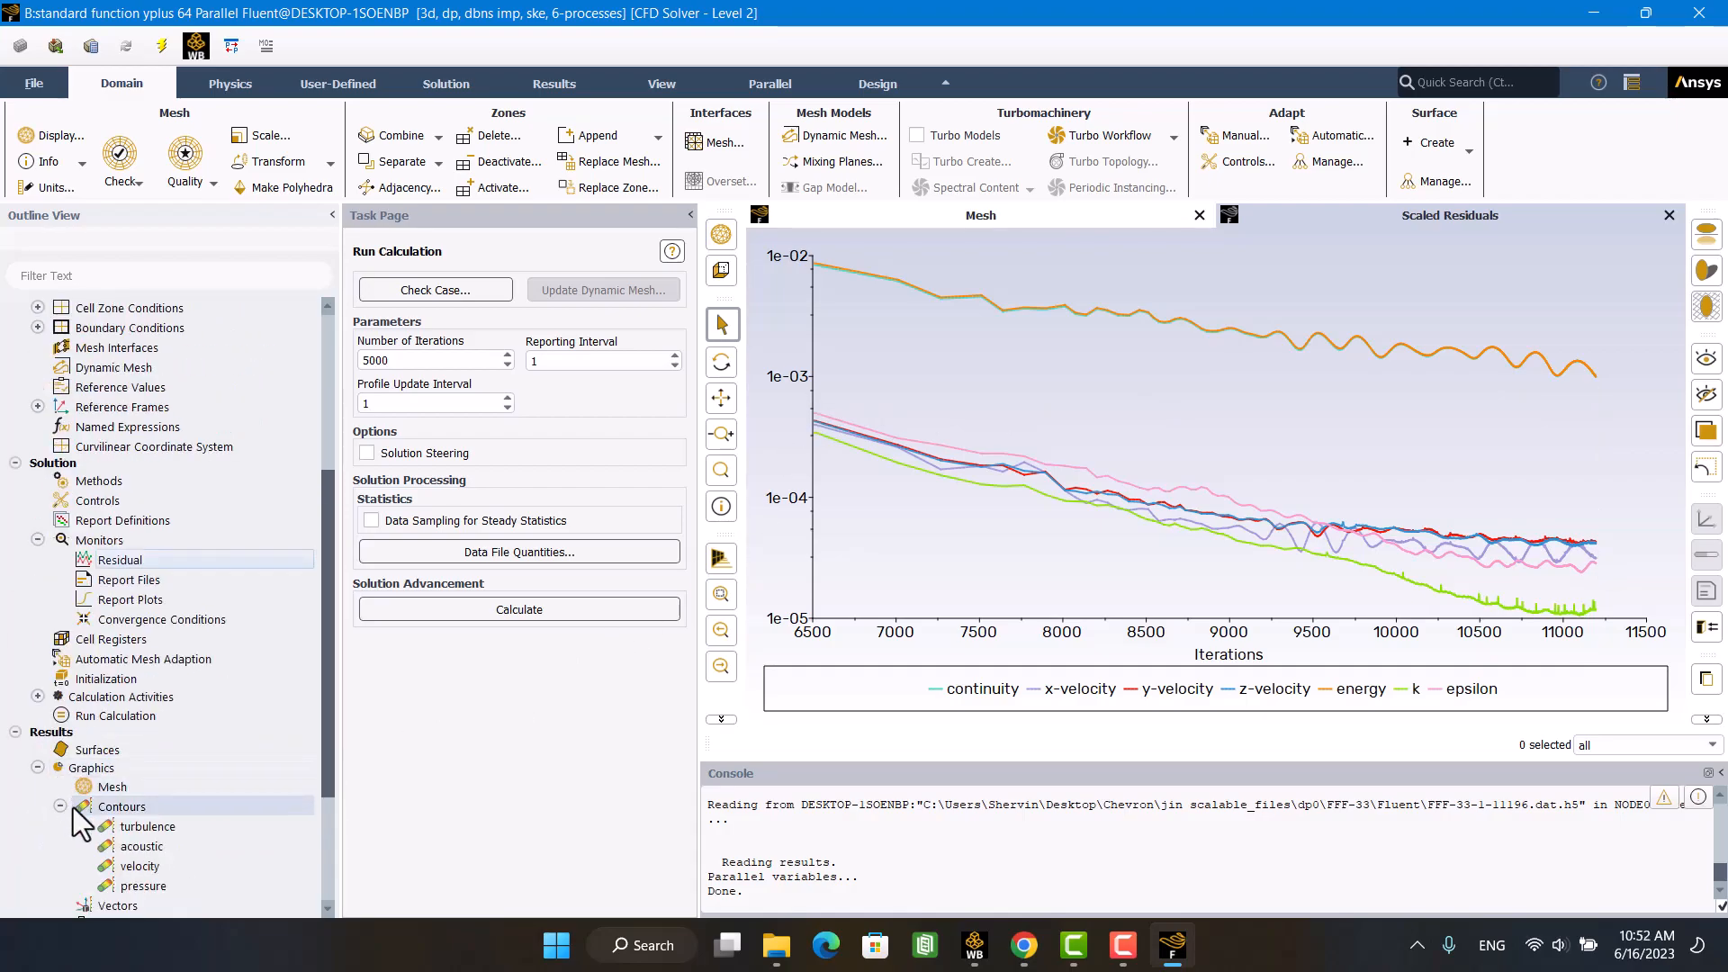
pyautogui.rightClick(100, 808)
pyautogui.click(111, 817)
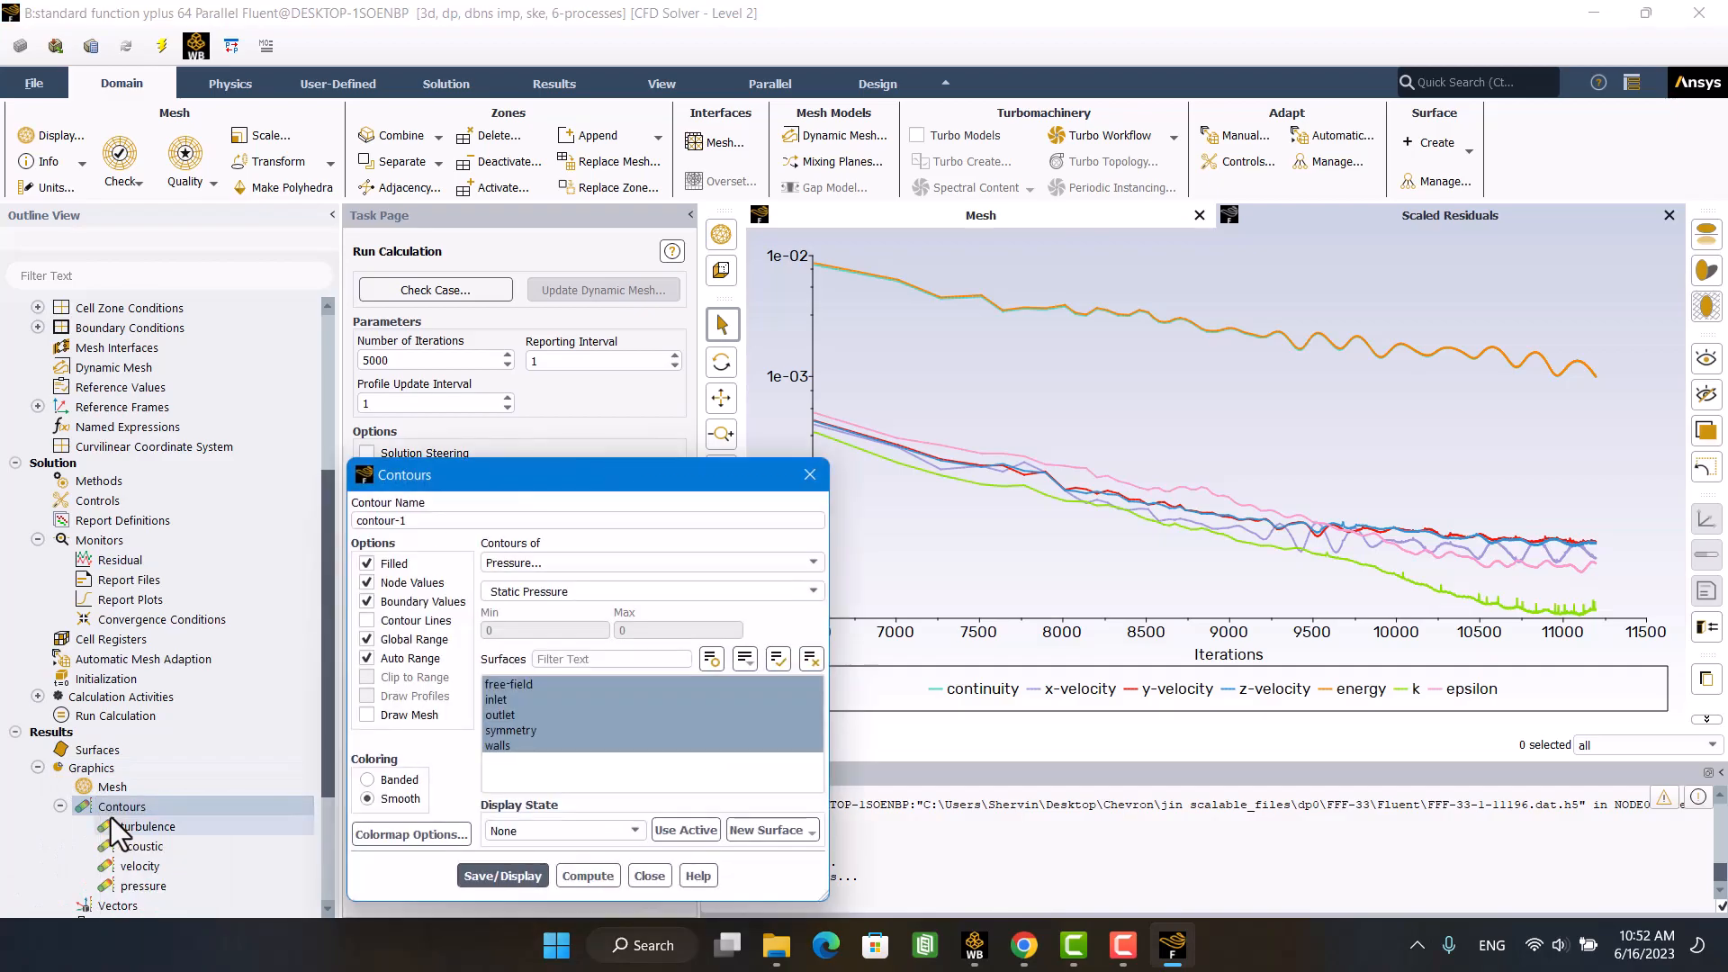
# Step: Define contour-1 as Turbulence, Wall Yplus and display it on all surfaces, including walls
pyautogui.click(547, 560)
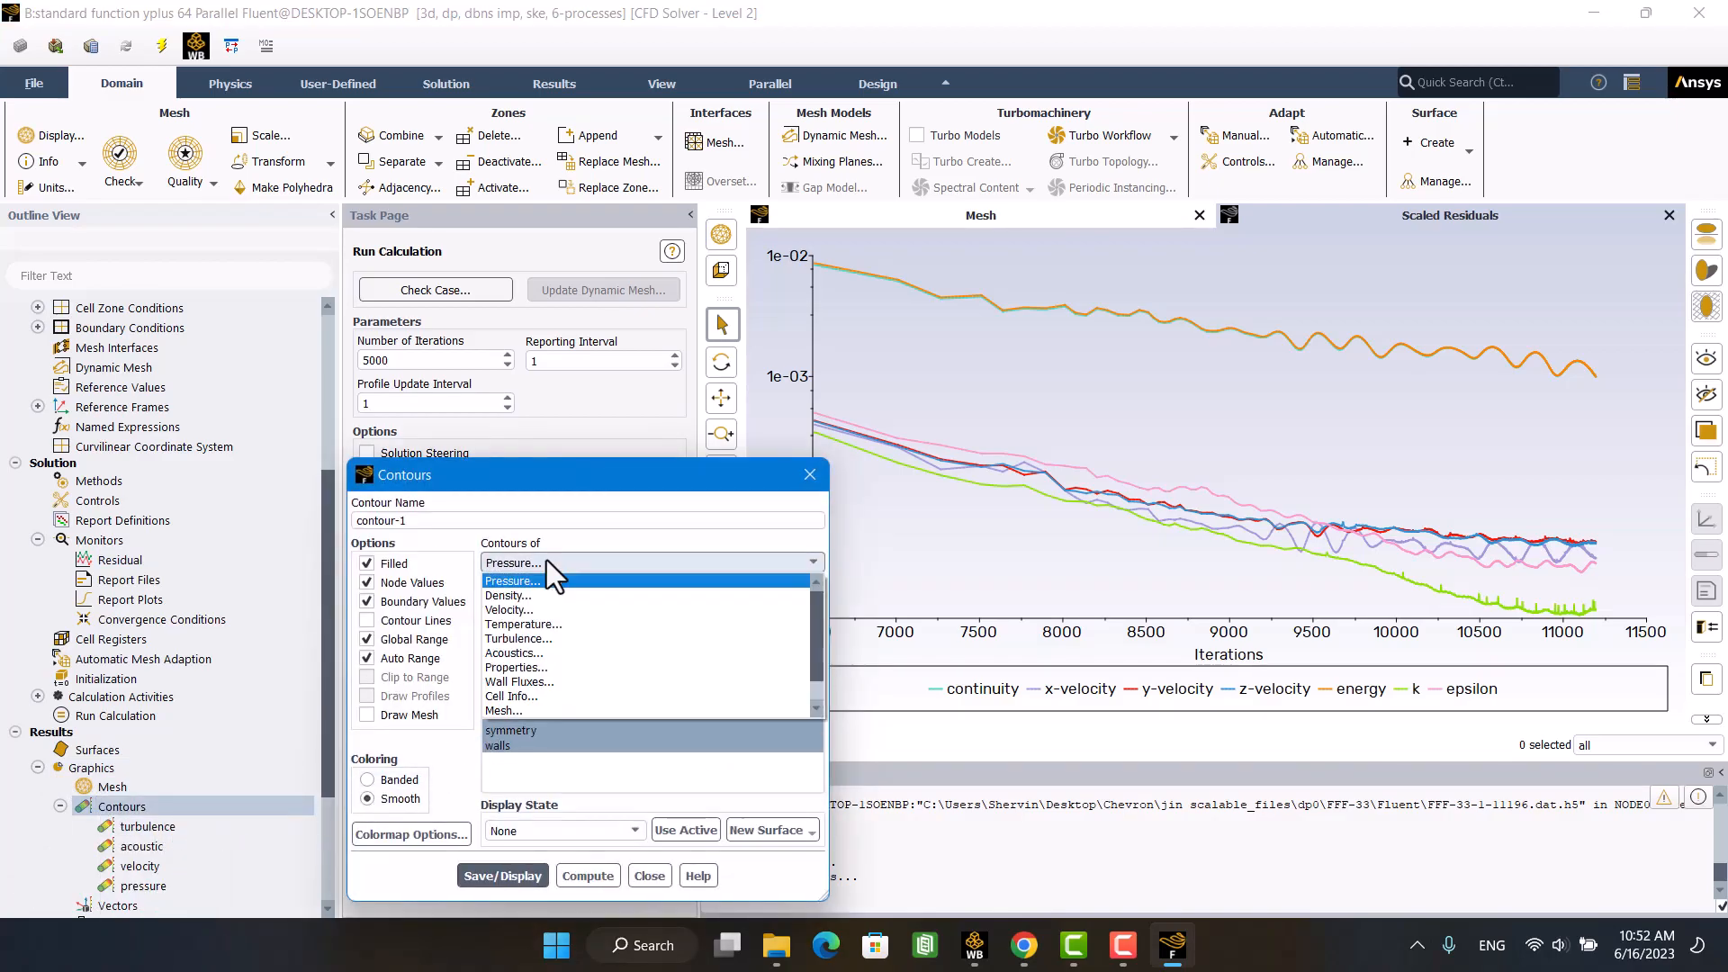
pyautogui.click(536, 636)
pyautogui.click(819, 590)
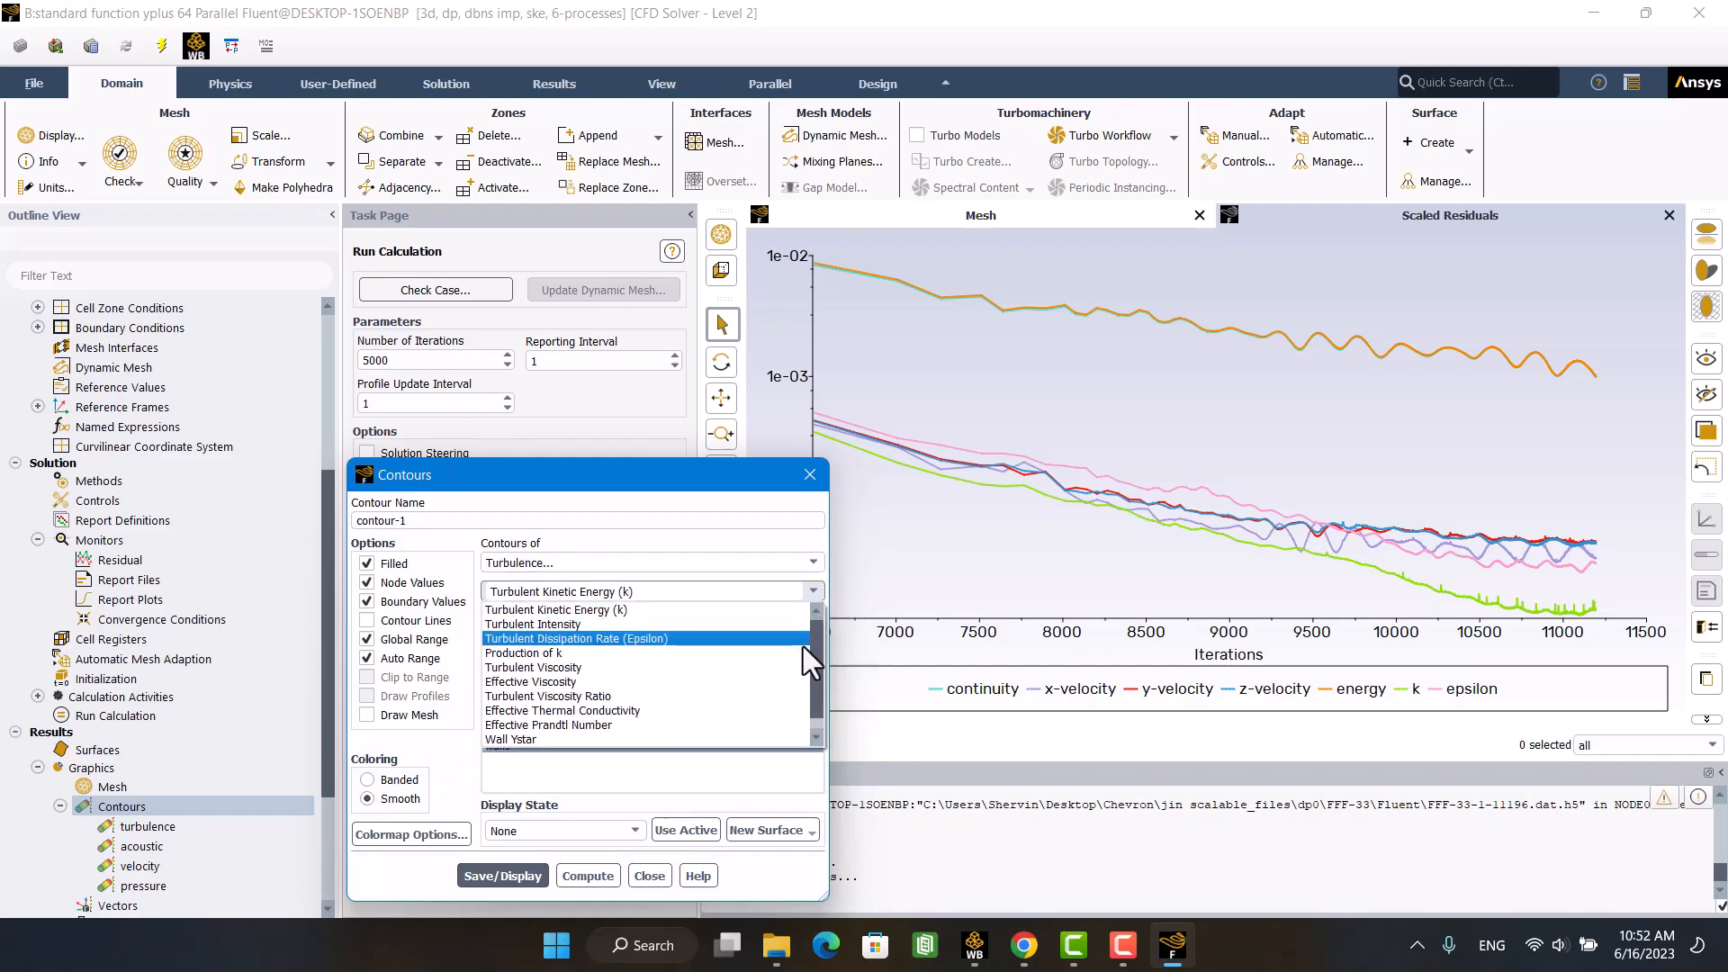
pyautogui.scroll(-1, 814, 648)
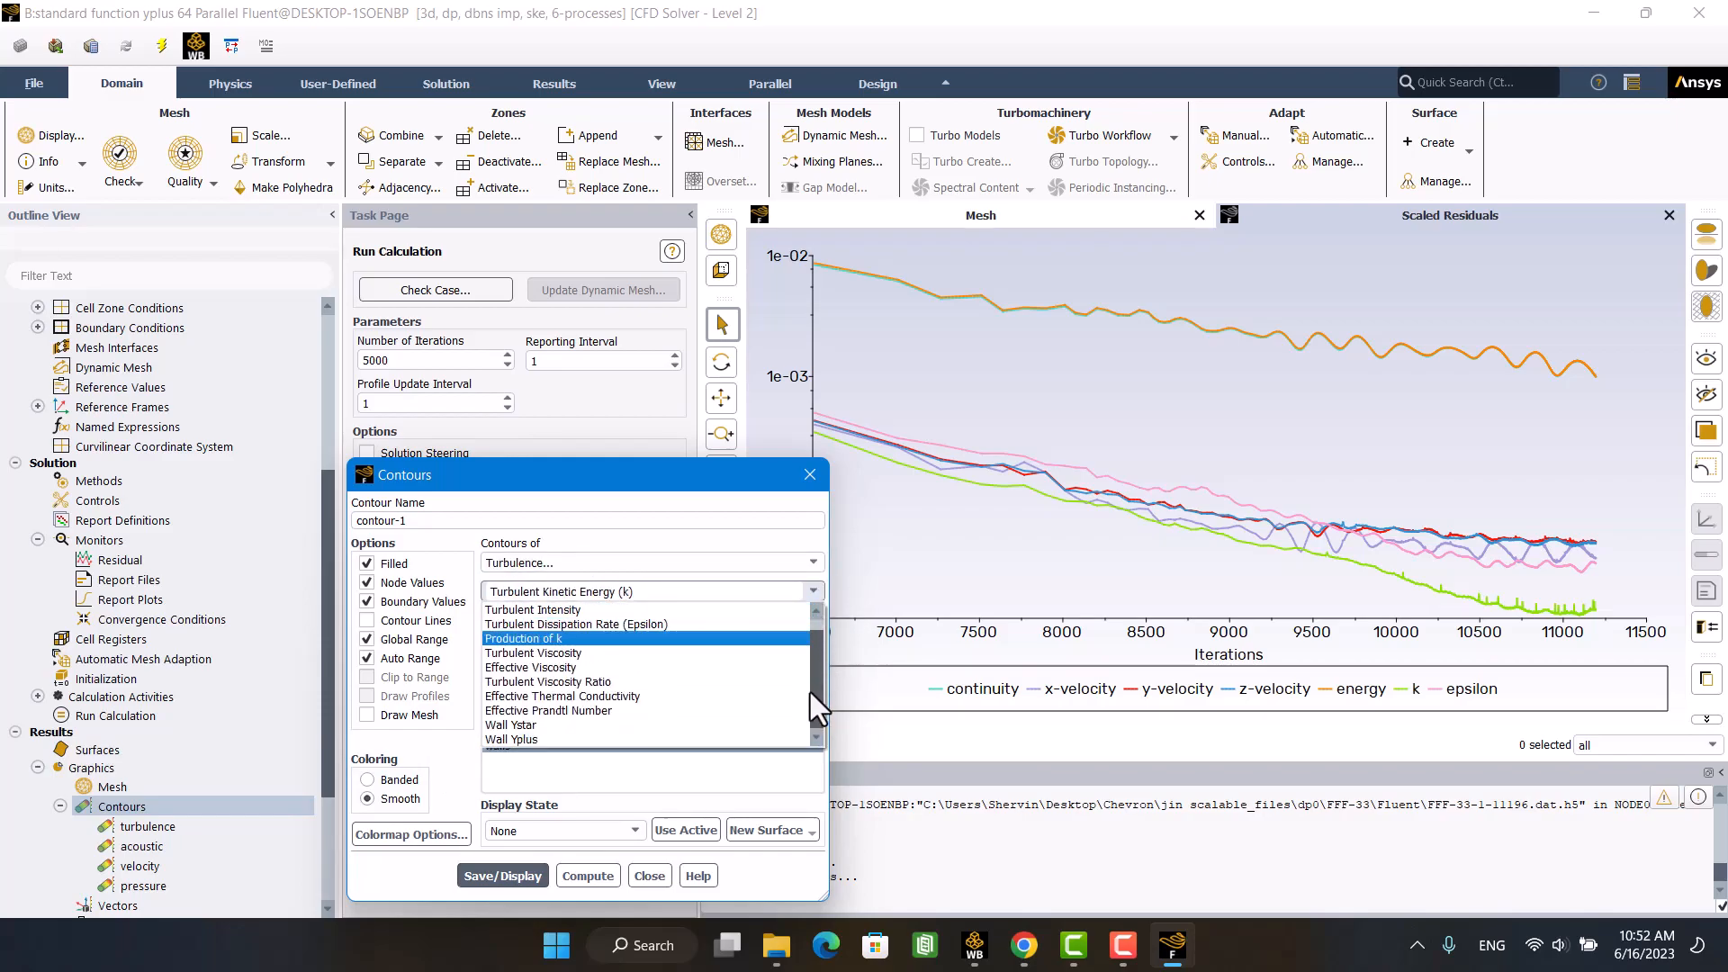
pyautogui.click(520, 740)
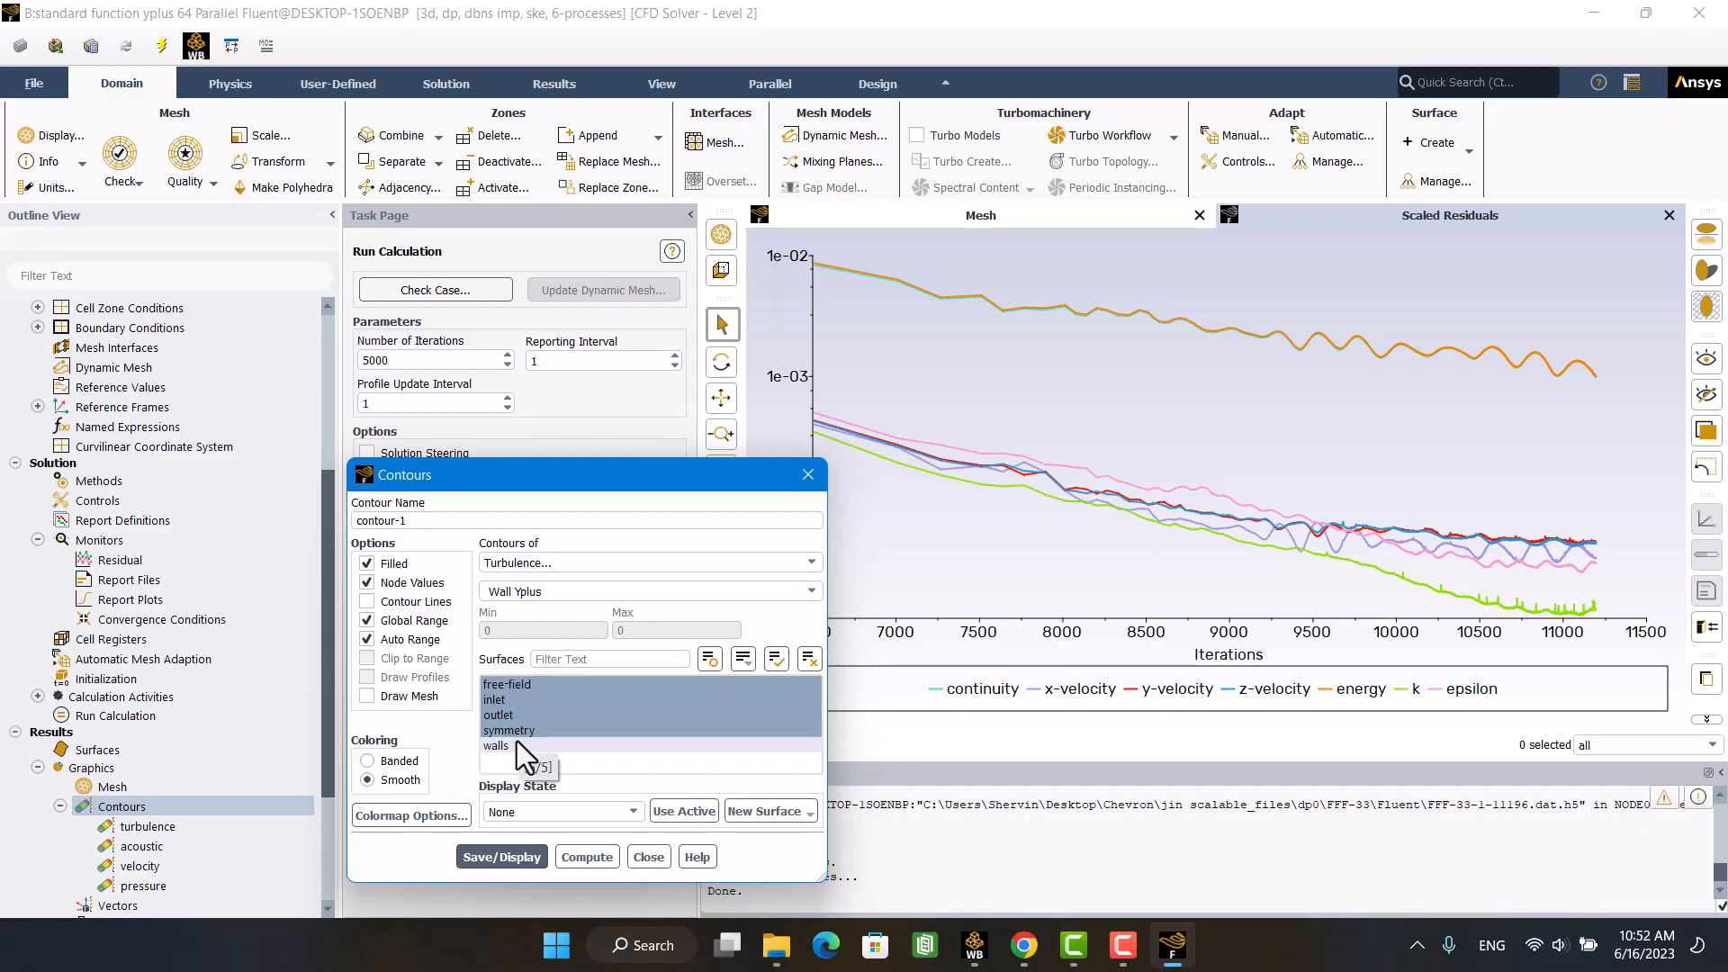
pyautogui.click(522, 745)
pyautogui.click(501, 857)
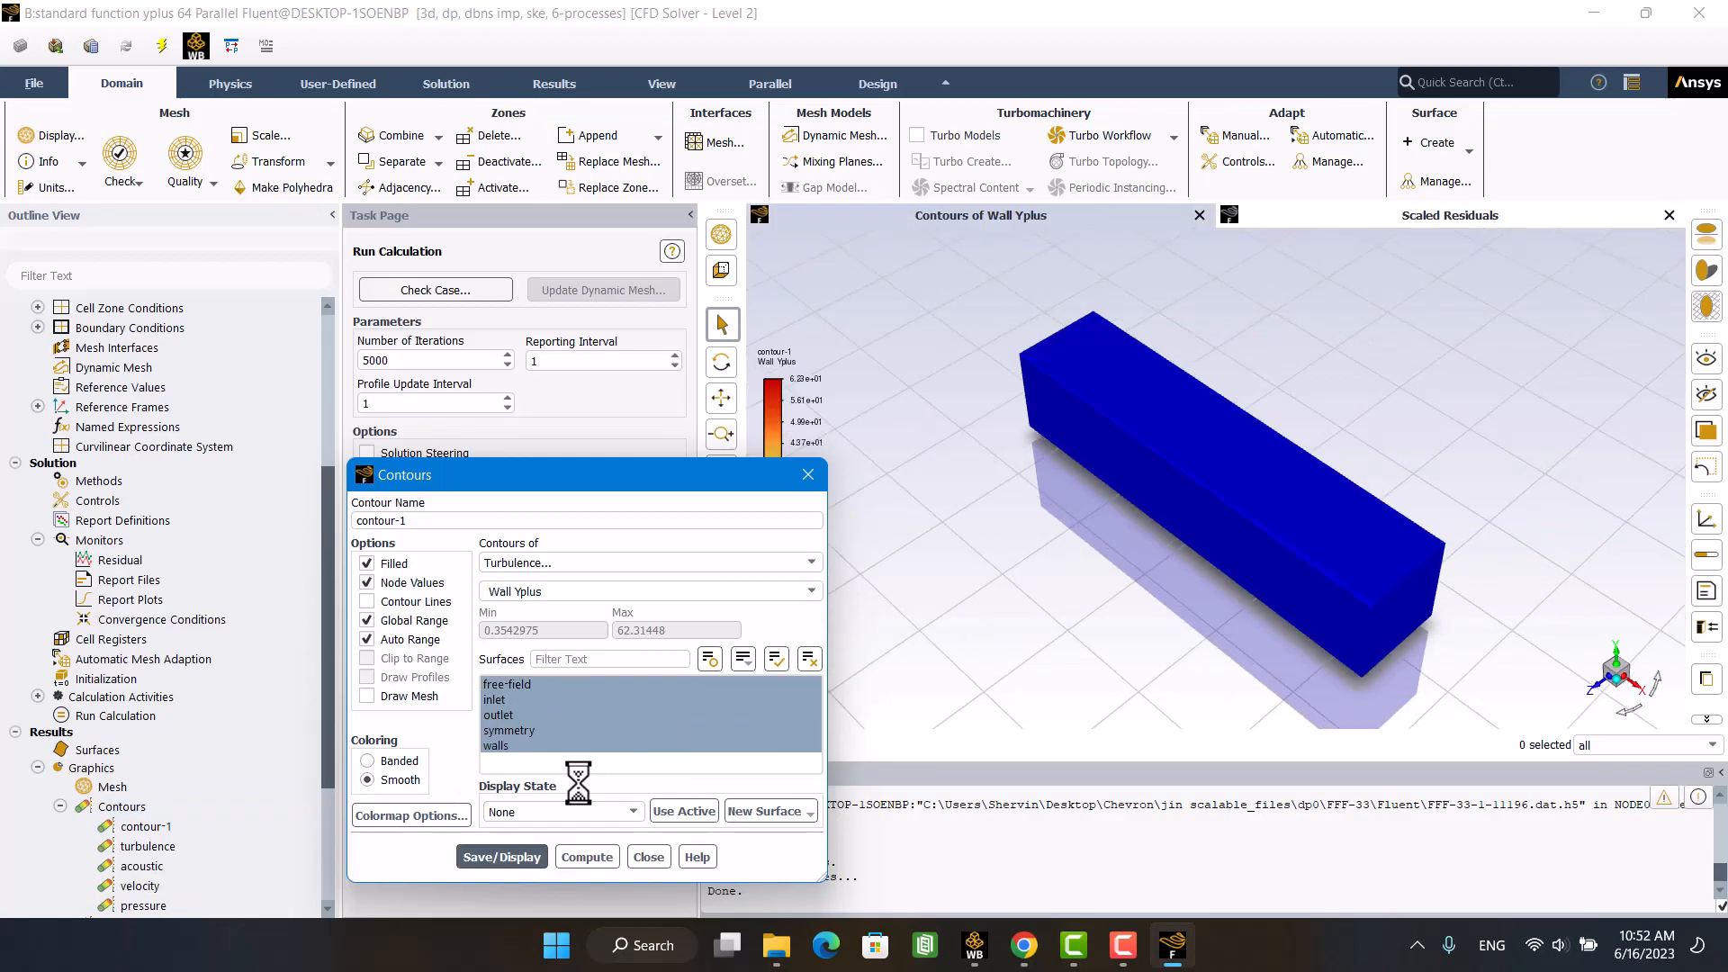
# Step: Move the Contours window clear of the colour legend and enlarge the legend for readability
pyautogui.moveTo(666, 480); pyautogui.dragTo(506, 374)
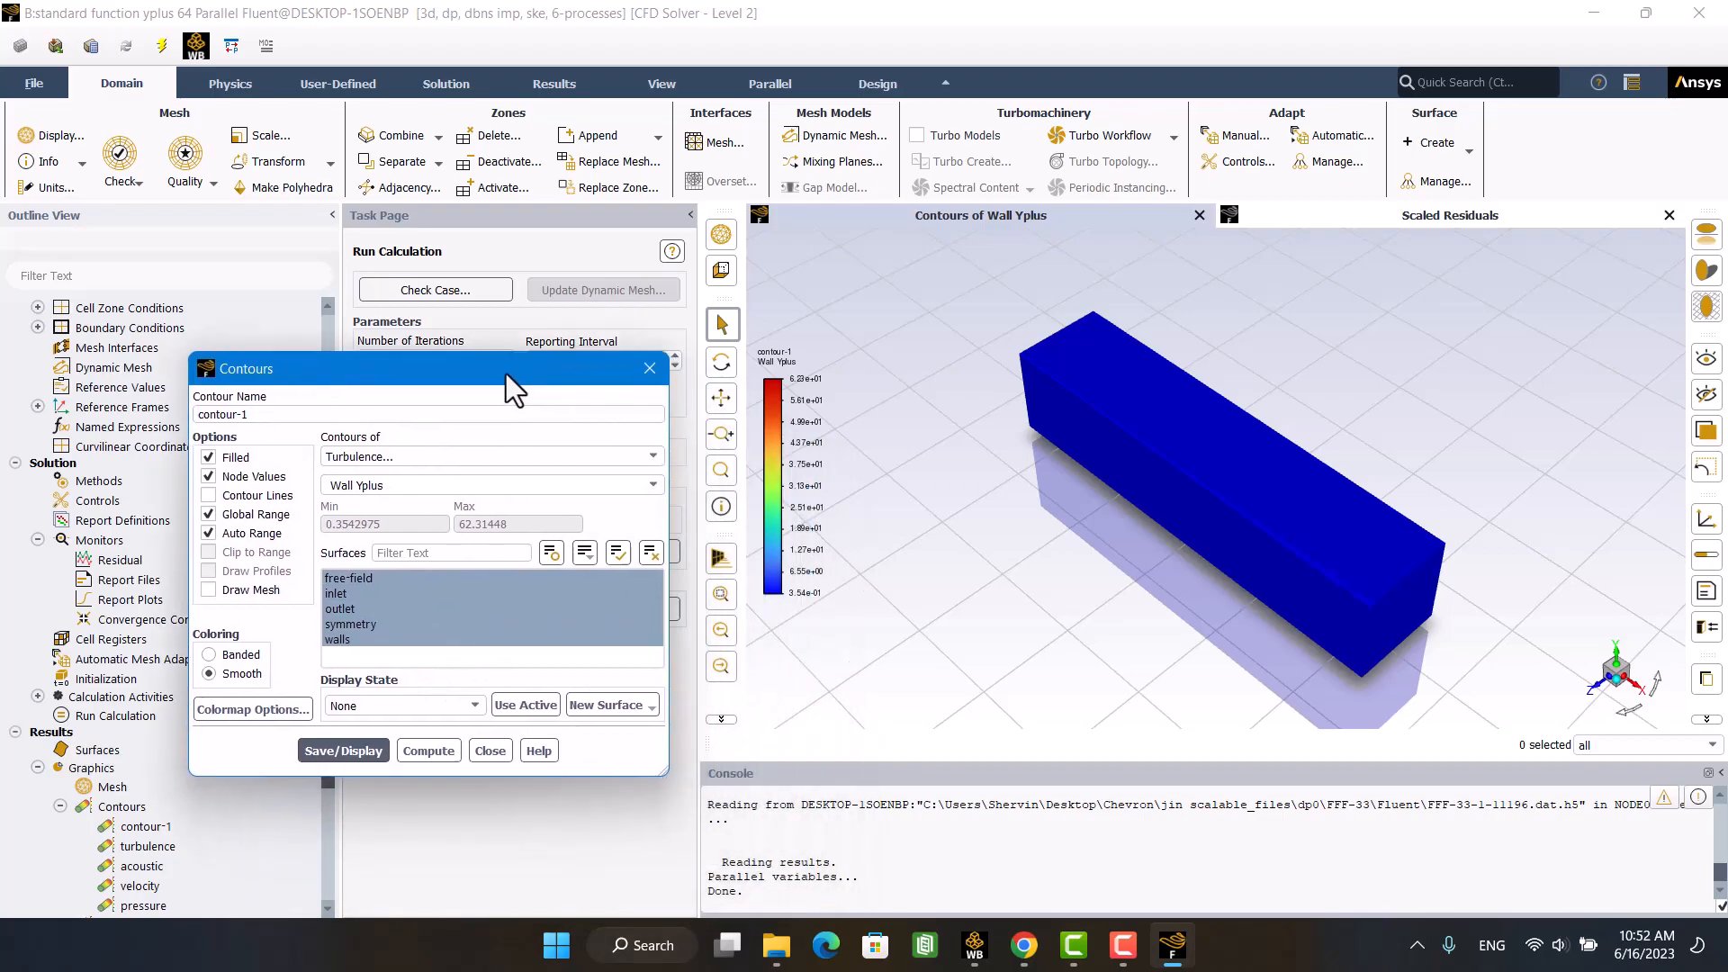
pyautogui.click(799, 389)
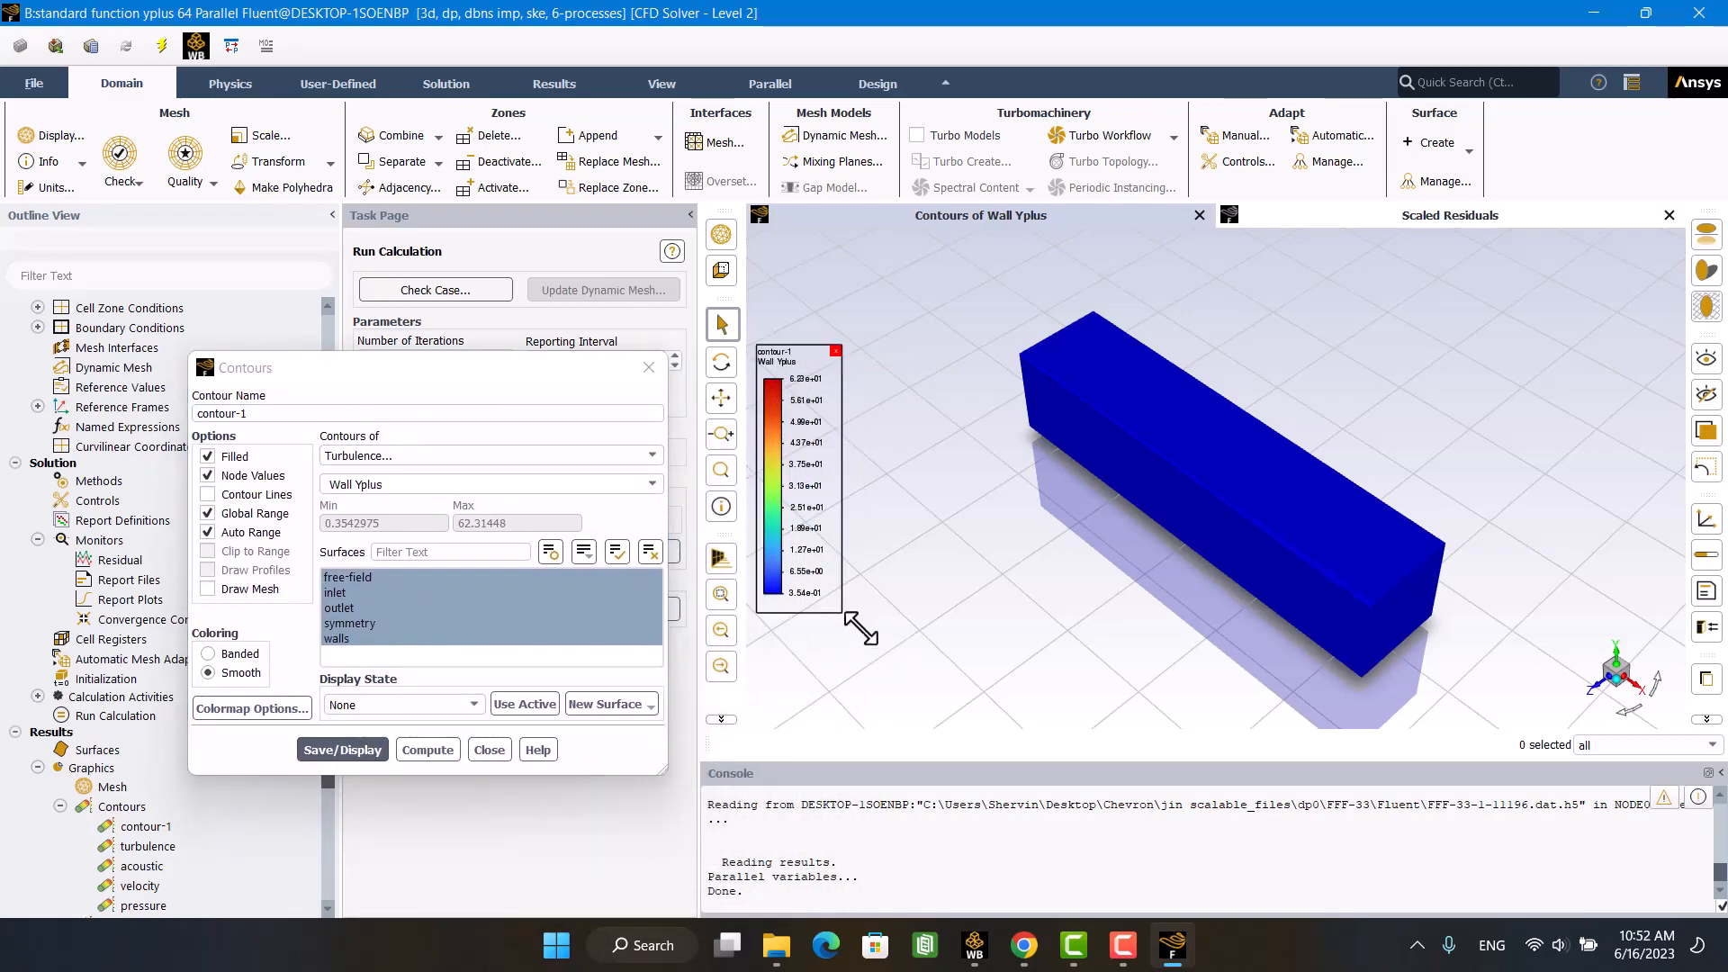
pyautogui.moveTo(941, 681); pyautogui.dragTo(945, 693)
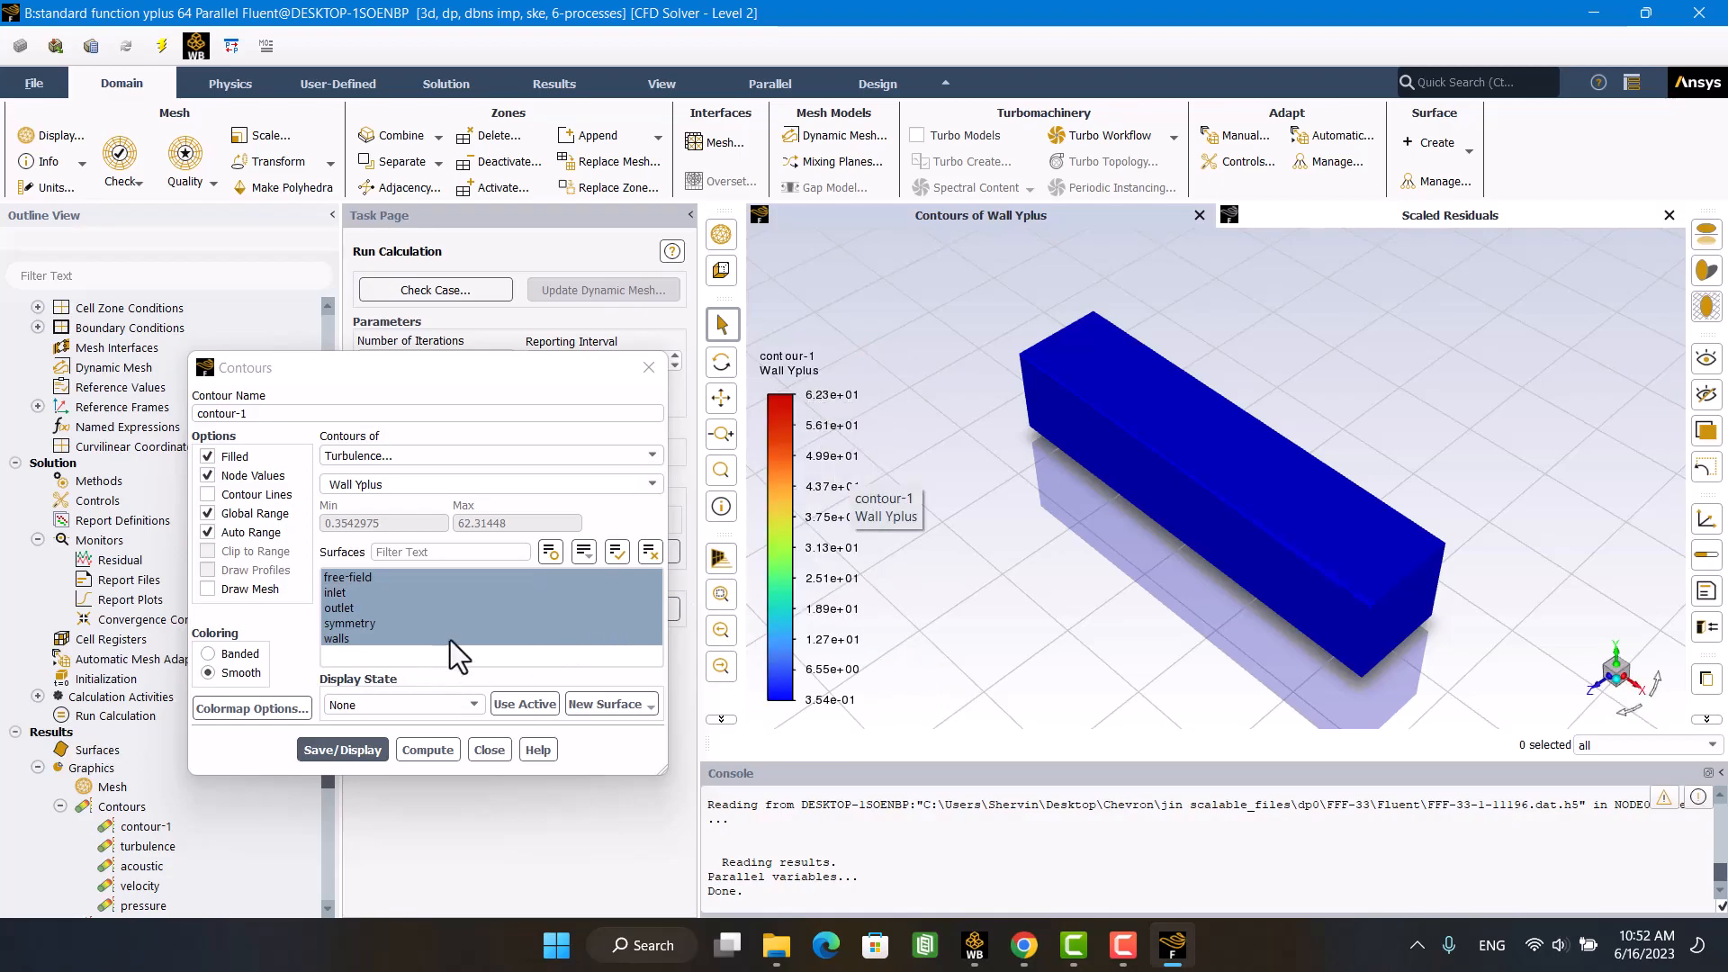
# Step: Restrict contour-1 to the walls surface only and redisplay the Wall Yplus contour
pyautogui.click(647, 558)
pyautogui.click(387, 638)
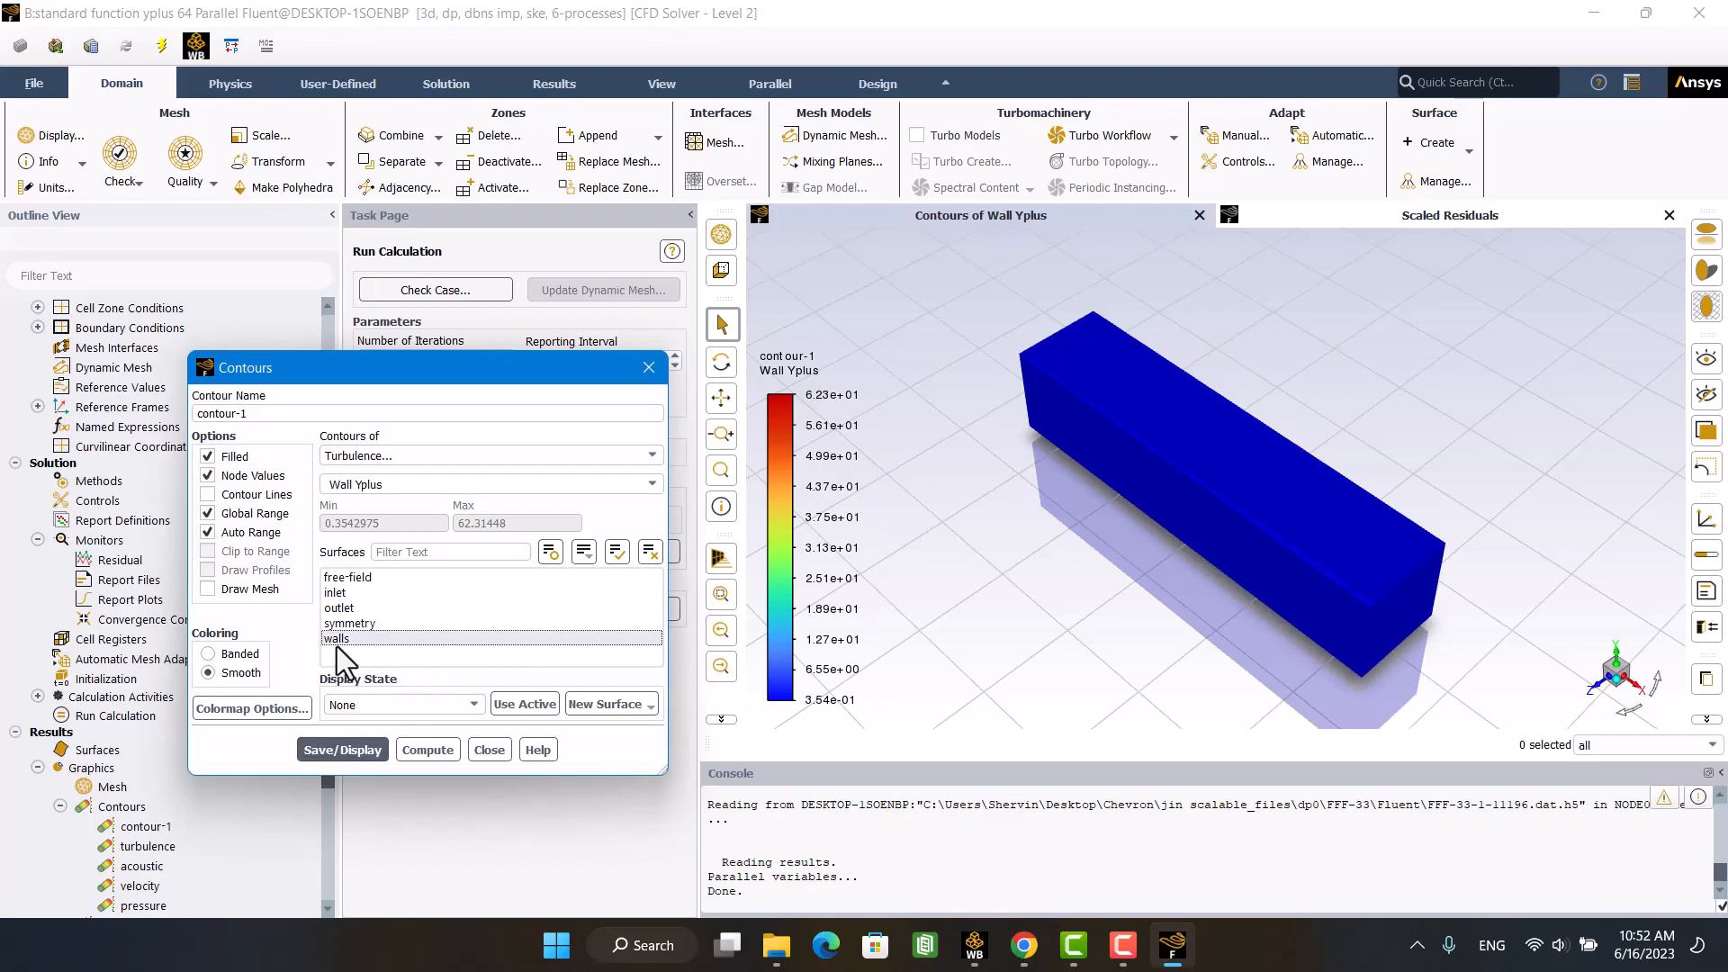
pyautogui.click(347, 756)
# Step: Examine the Wall Yplus distribution along the nozzle walls from the side and compare it with the colour legend
pyautogui.click(792, 576)
pyautogui.moveTo(828, 603); pyautogui.dragTo(1273, 574)
pyautogui.scroll(8, 1415, 546)
pyautogui.scroll(-5, 1224, 553)
pyautogui.scroll(-2, 1062, 565)
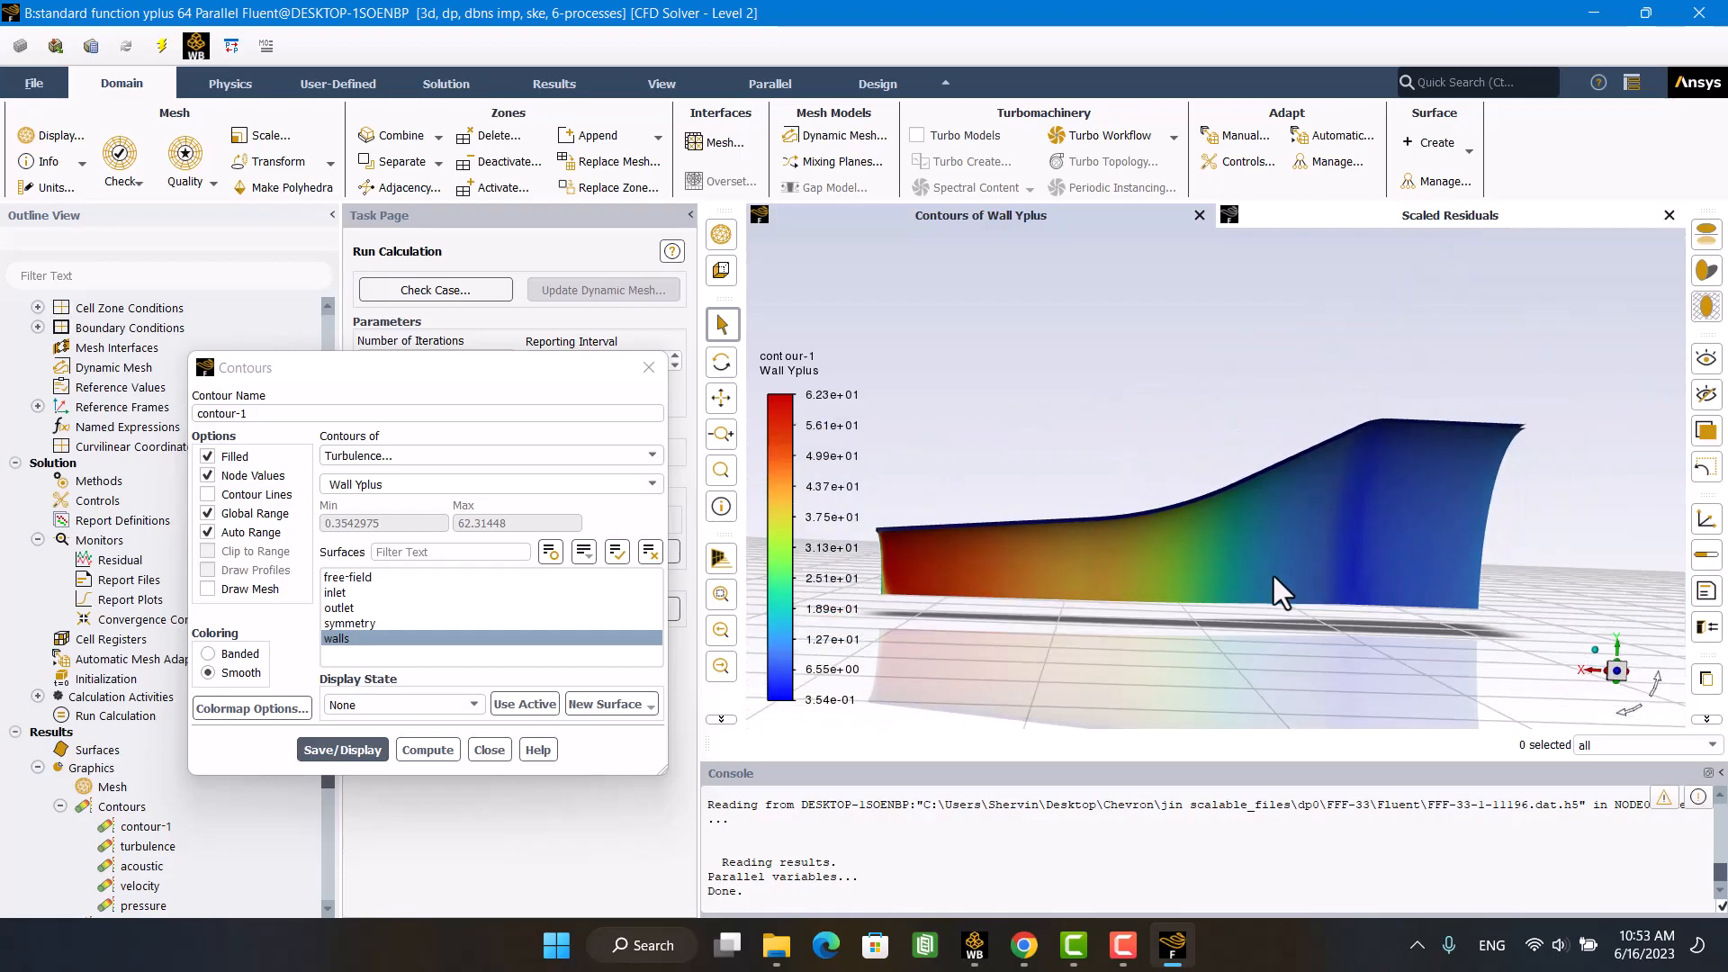
pyautogui.click(1618, 673)
pyautogui.scroll(4, 1476, 558)
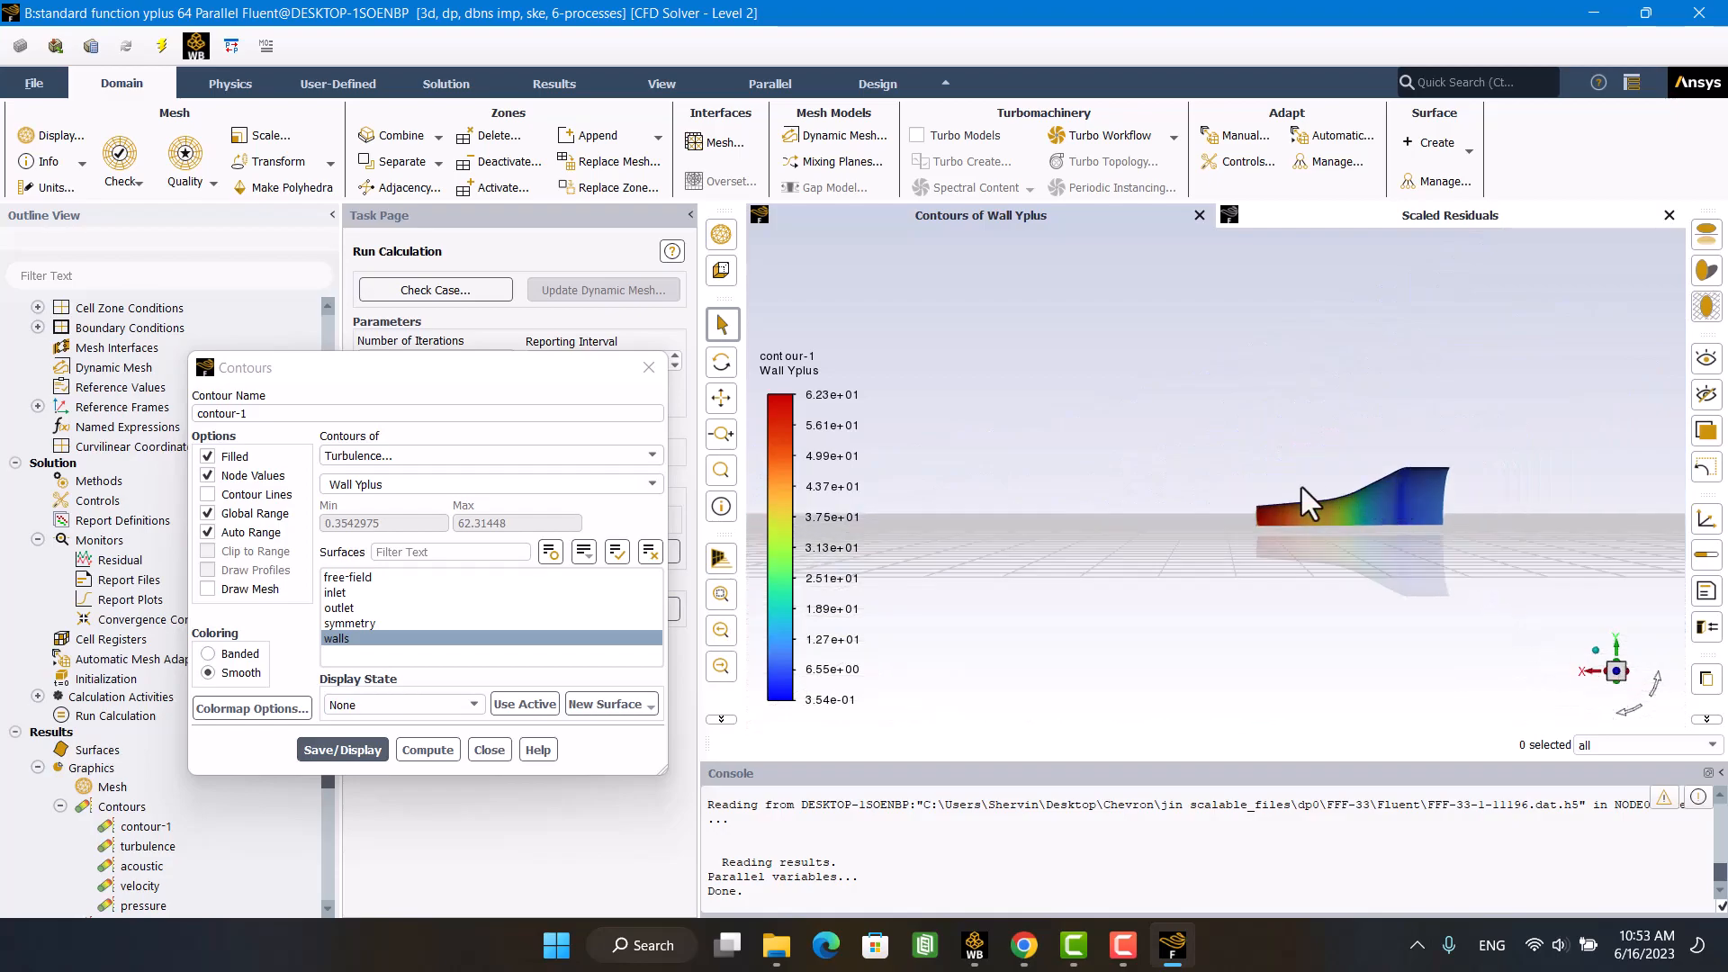
pyautogui.scroll(3, 1319, 489)
pyautogui.scroll(6, 1260, 533)
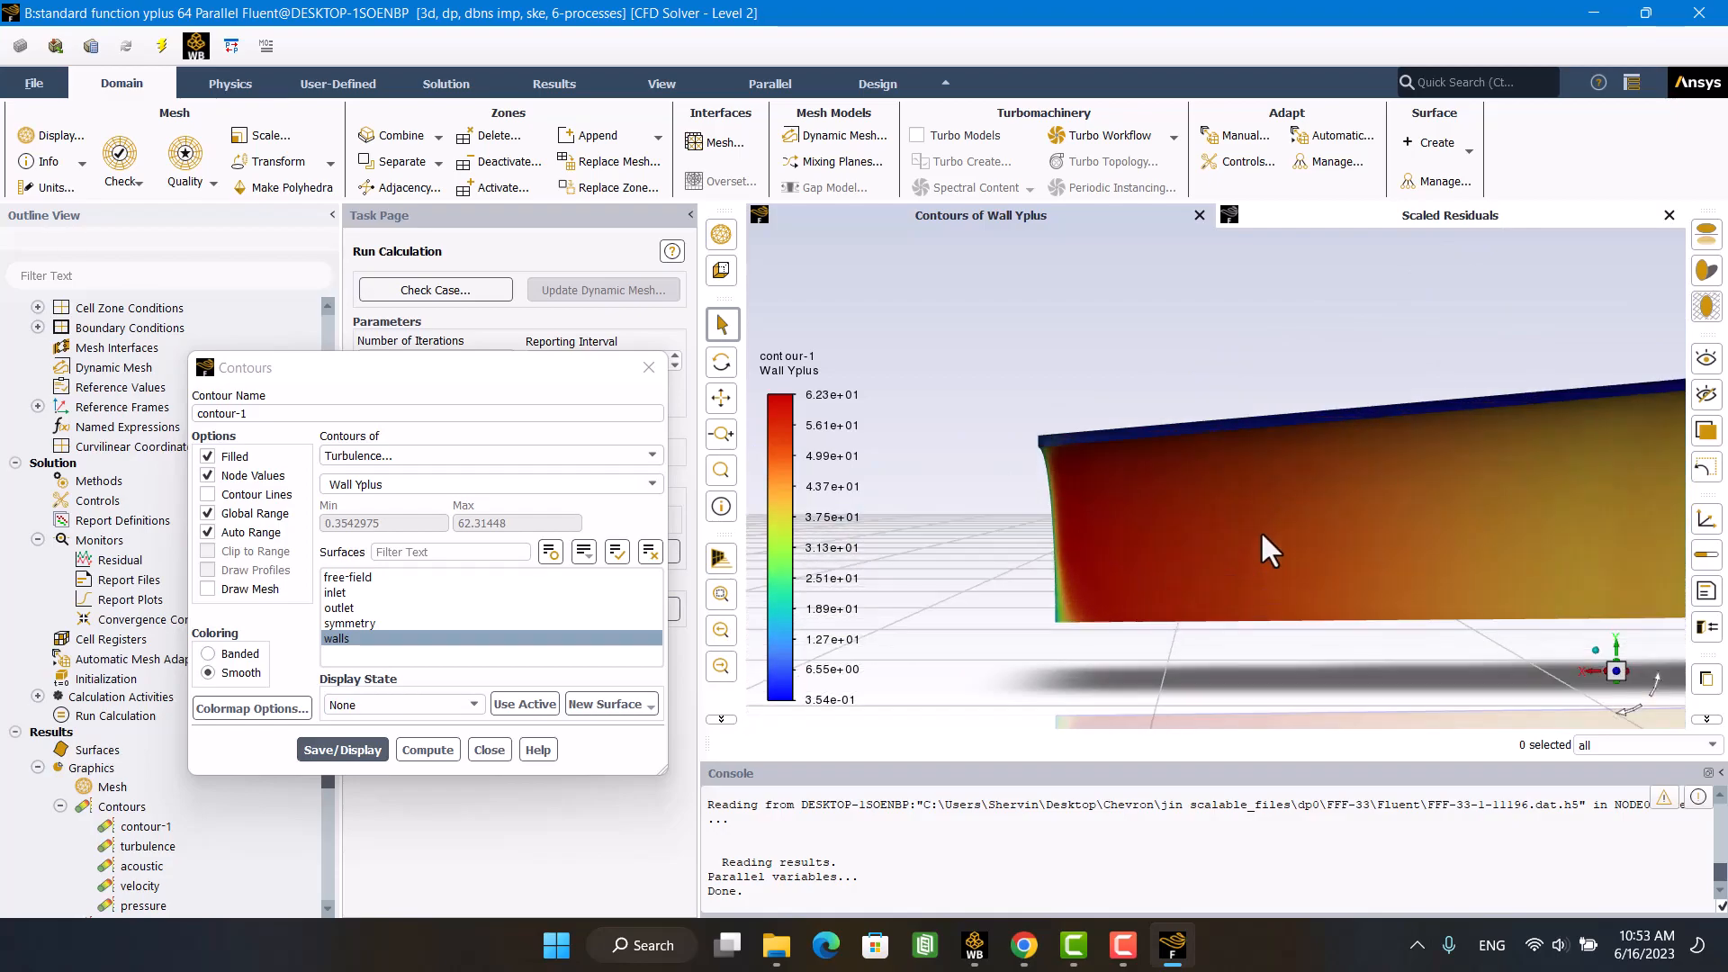
pyautogui.moveTo(828, 401)
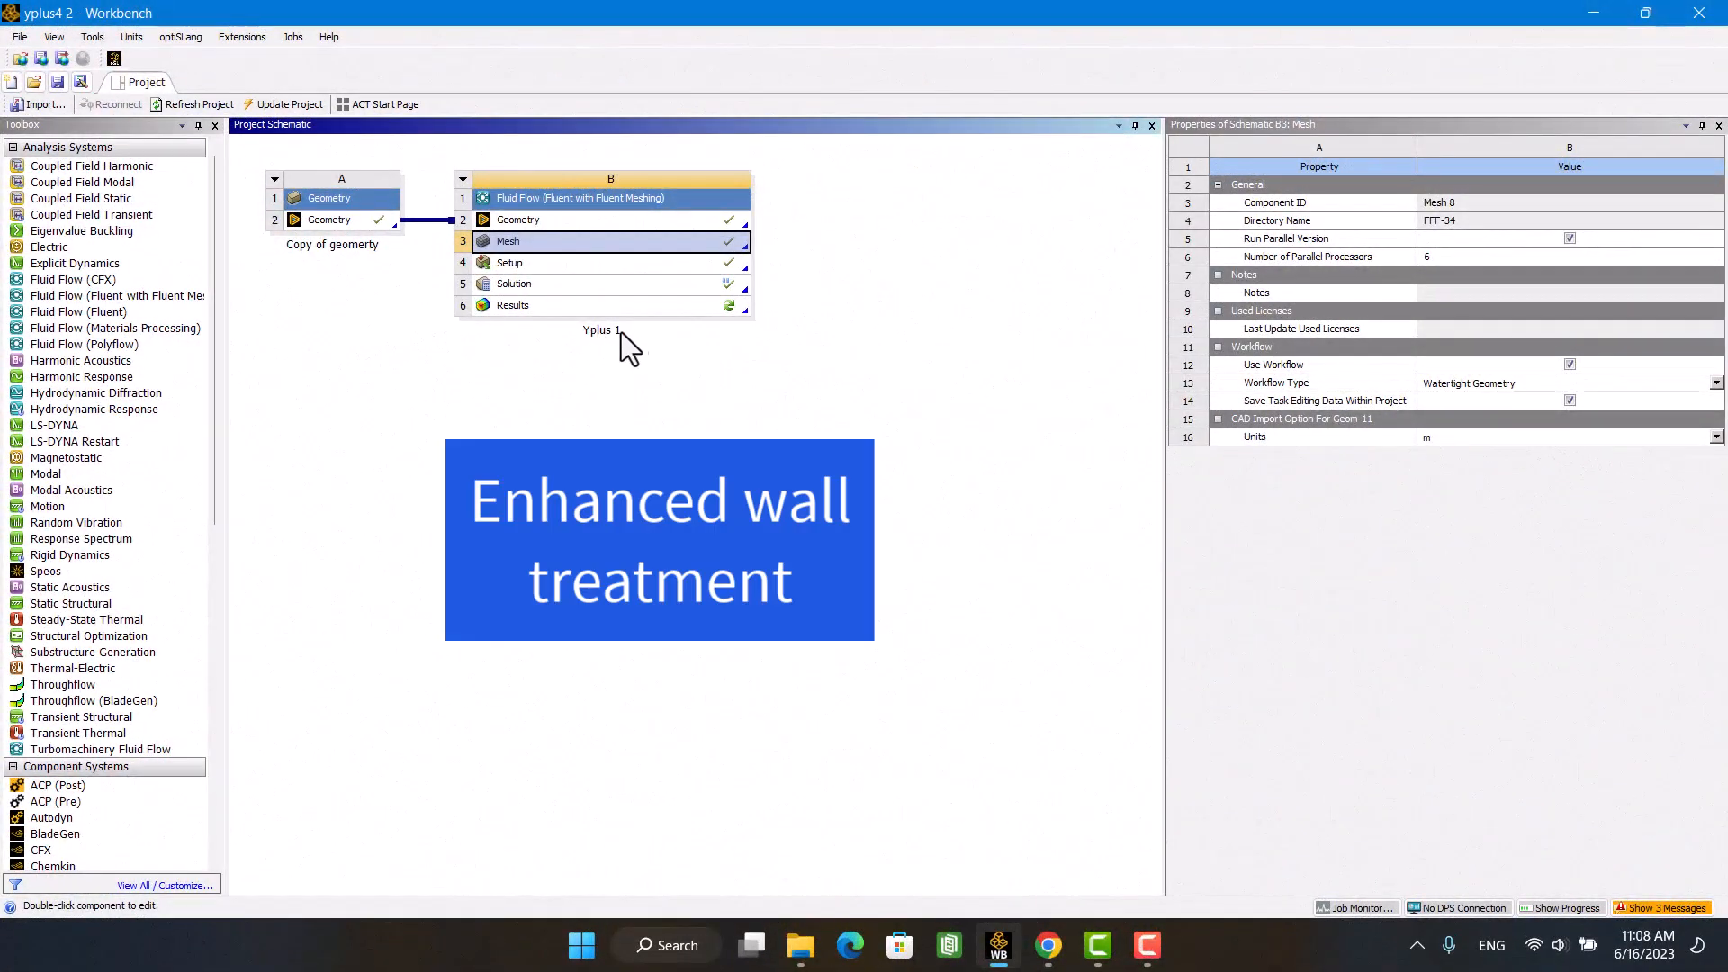
# Step: Open the mesh of the Yplus 1 enhanced wall treatment system in Fluent Meshing and show the last-ratio_1 boundary layer settings
pyautogui.doubleClick(516, 243)
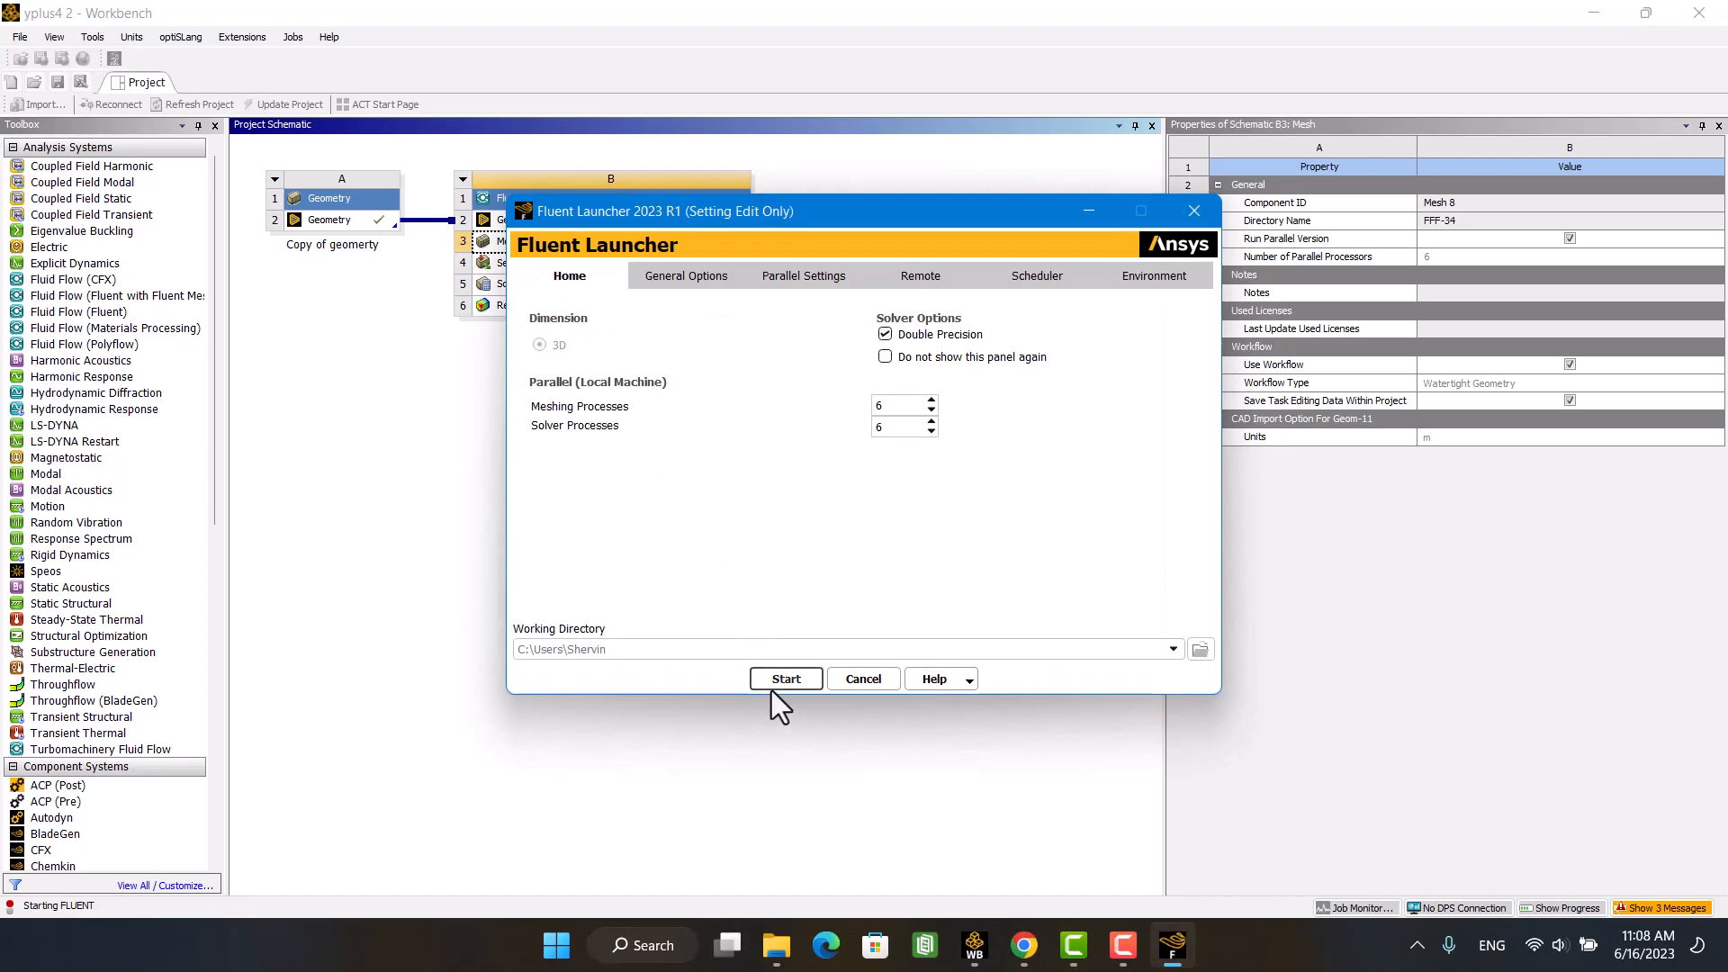
pyautogui.click(770, 687)
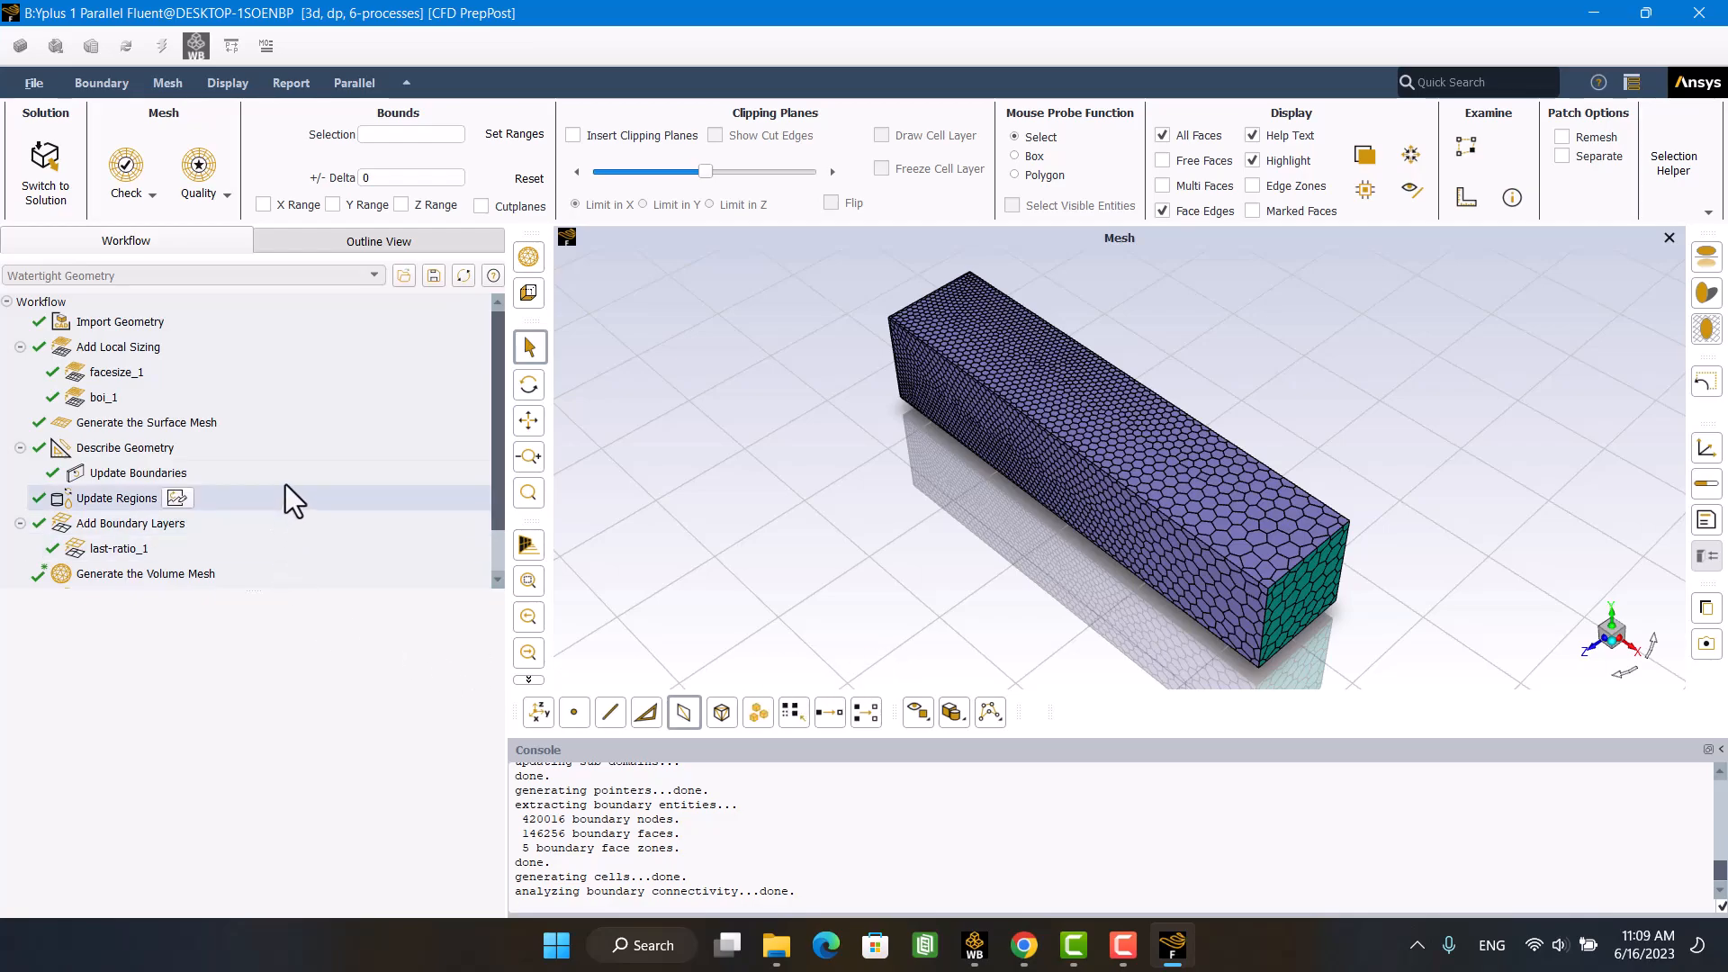
pyautogui.moveTo(999, 581)
pyautogui.mouseDown()
pyautogui.moveTo(656, 468)
pyautogui.moveTo(1494, 500)
pyautogui.moveTo(1100, 534)
pyautogui.moveTo(869, 532)
pyautogui.mouseUp()
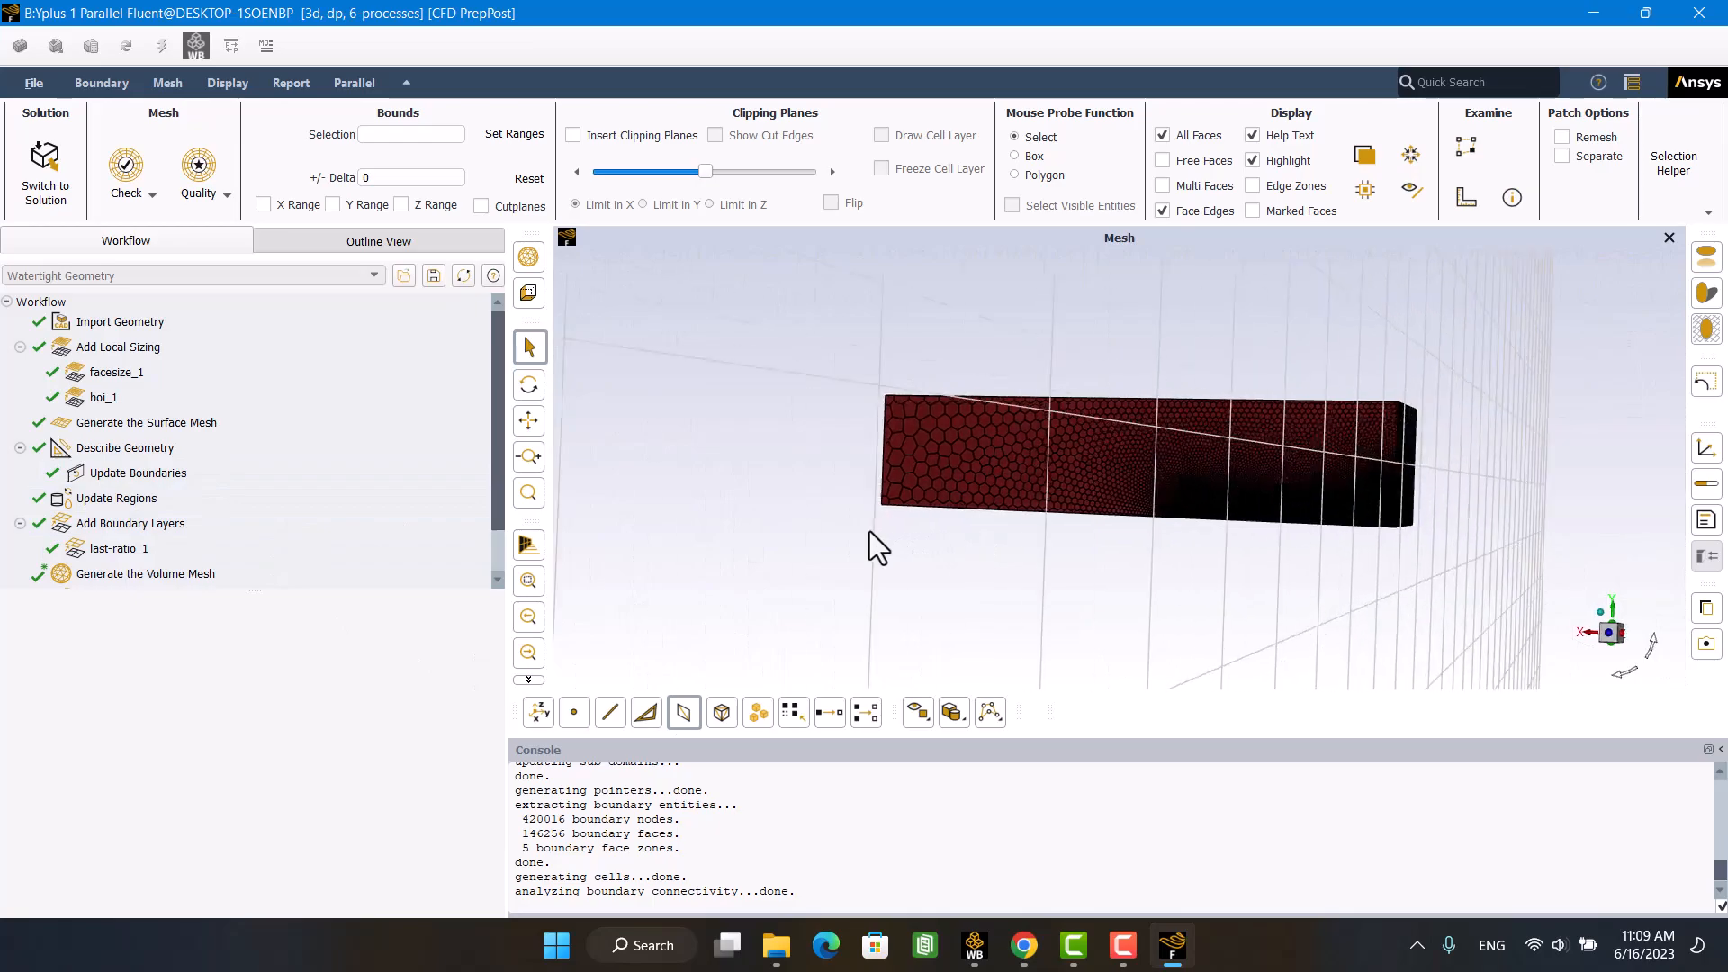
pyautogui.click(124, 548)
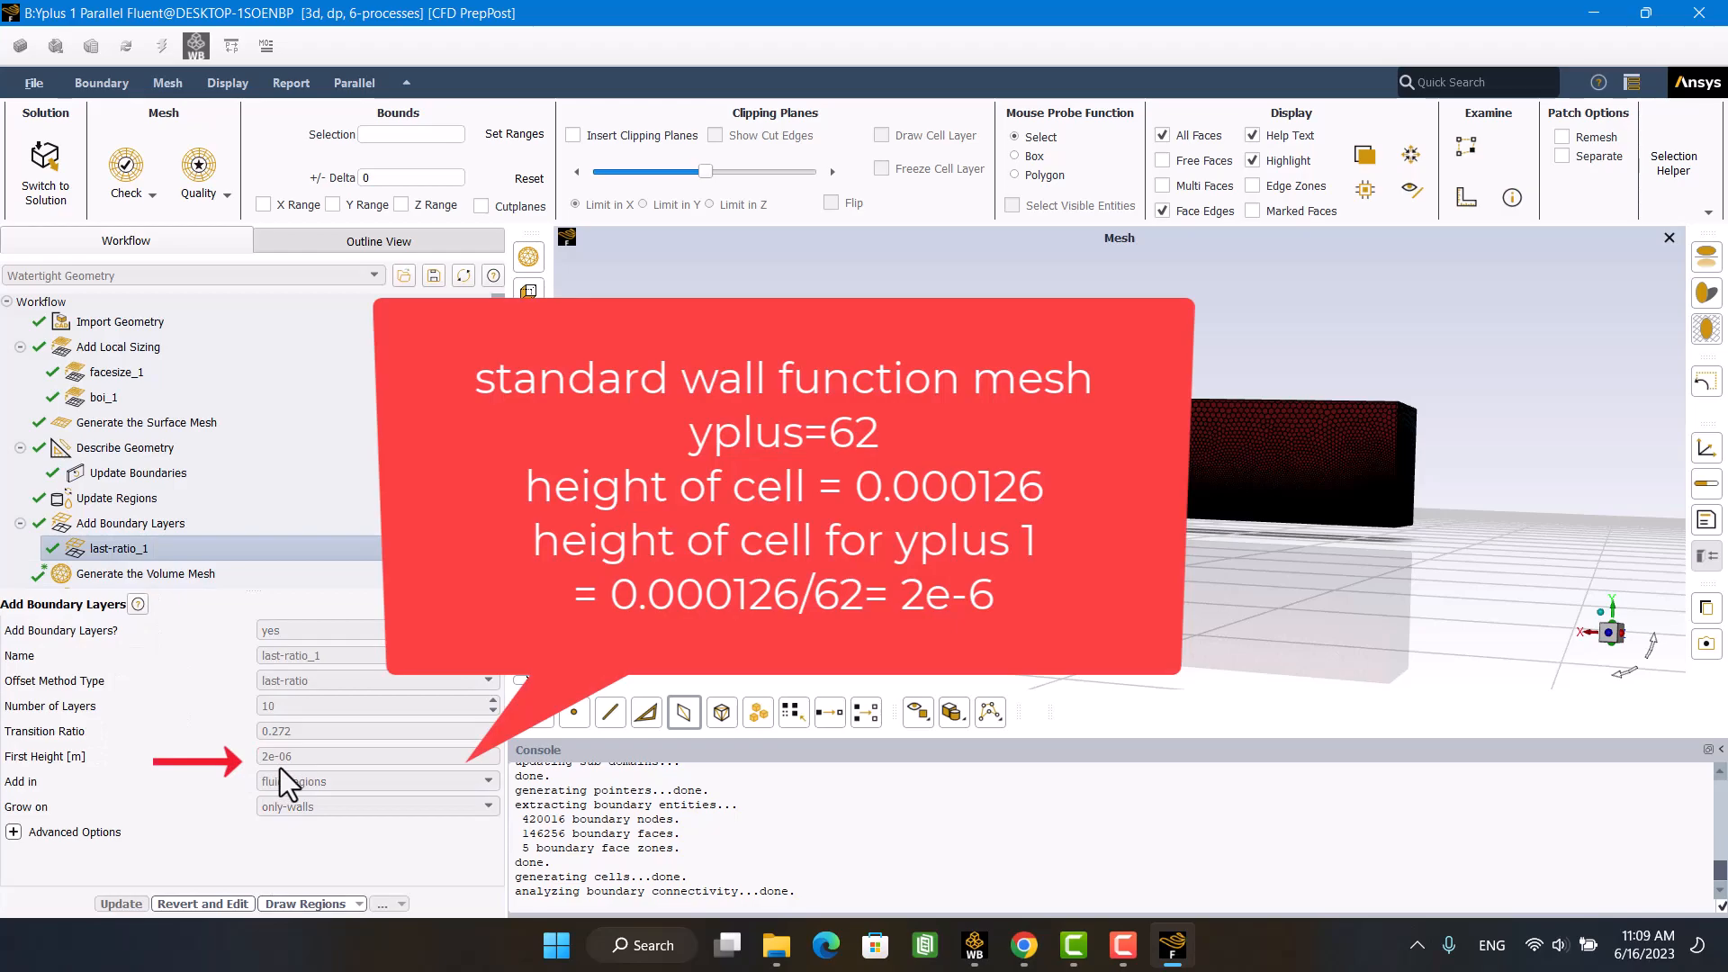
# Step: Examine the boundary layer cells along both sides of the nozzle wall on the symmetry plane
pyautogui.scroll(10, 1300, 590)
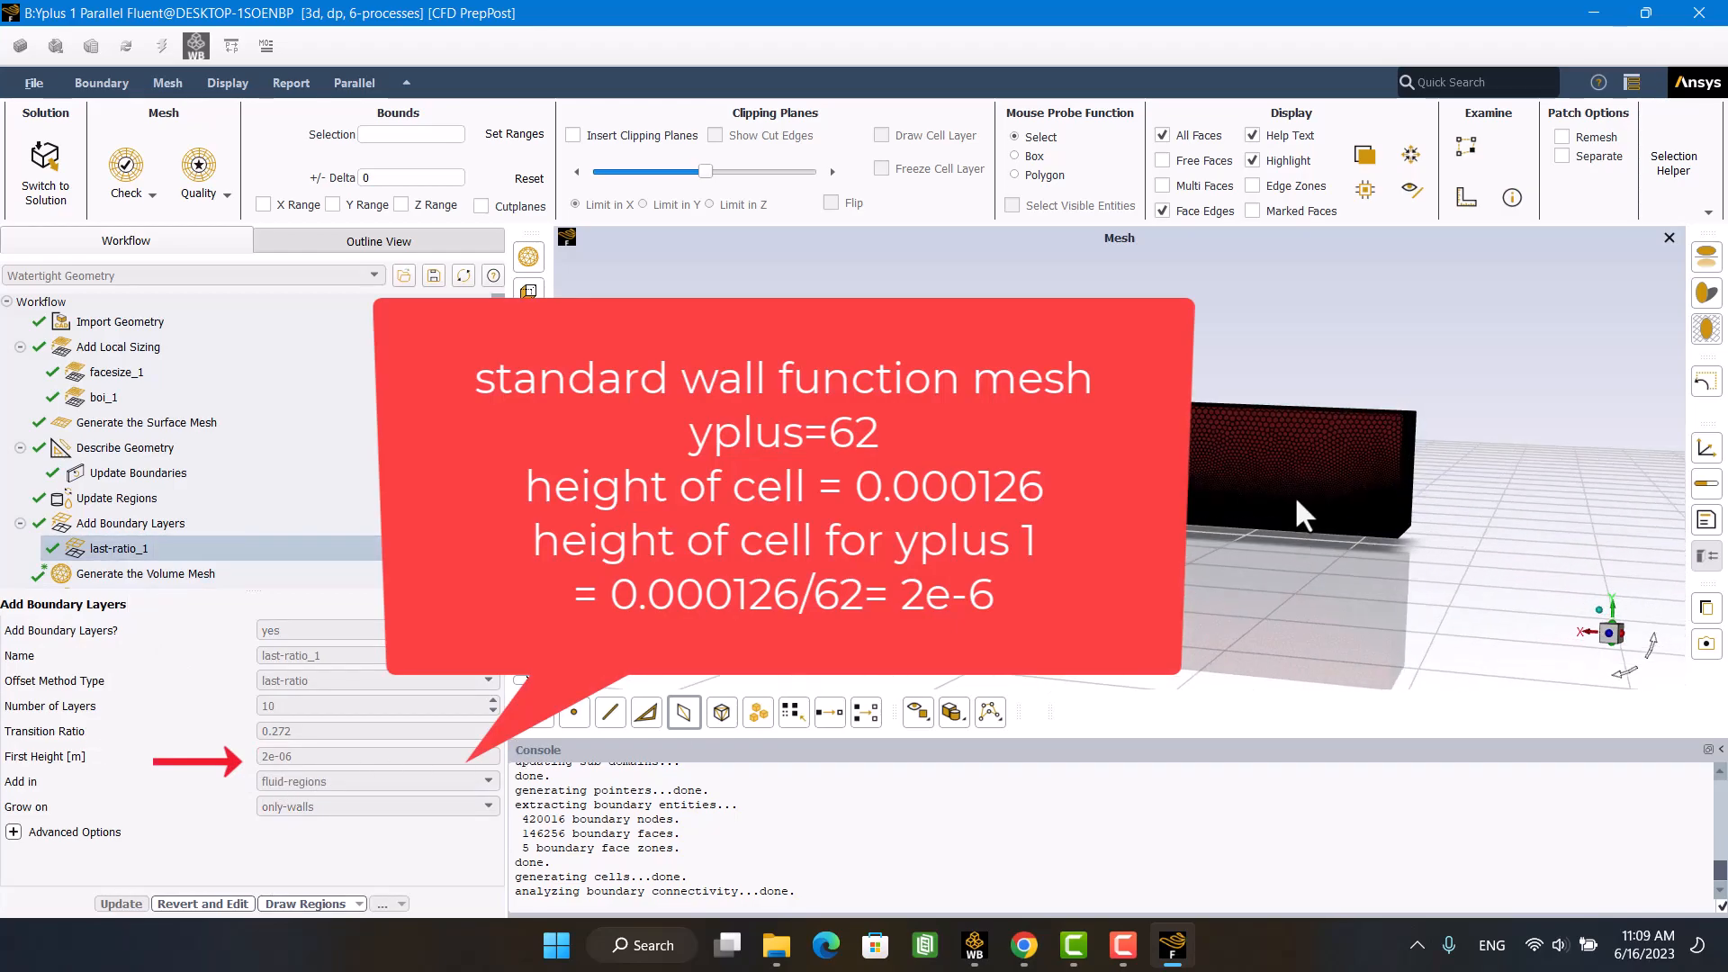
pyautogui.scroll(8, 1358, 652)
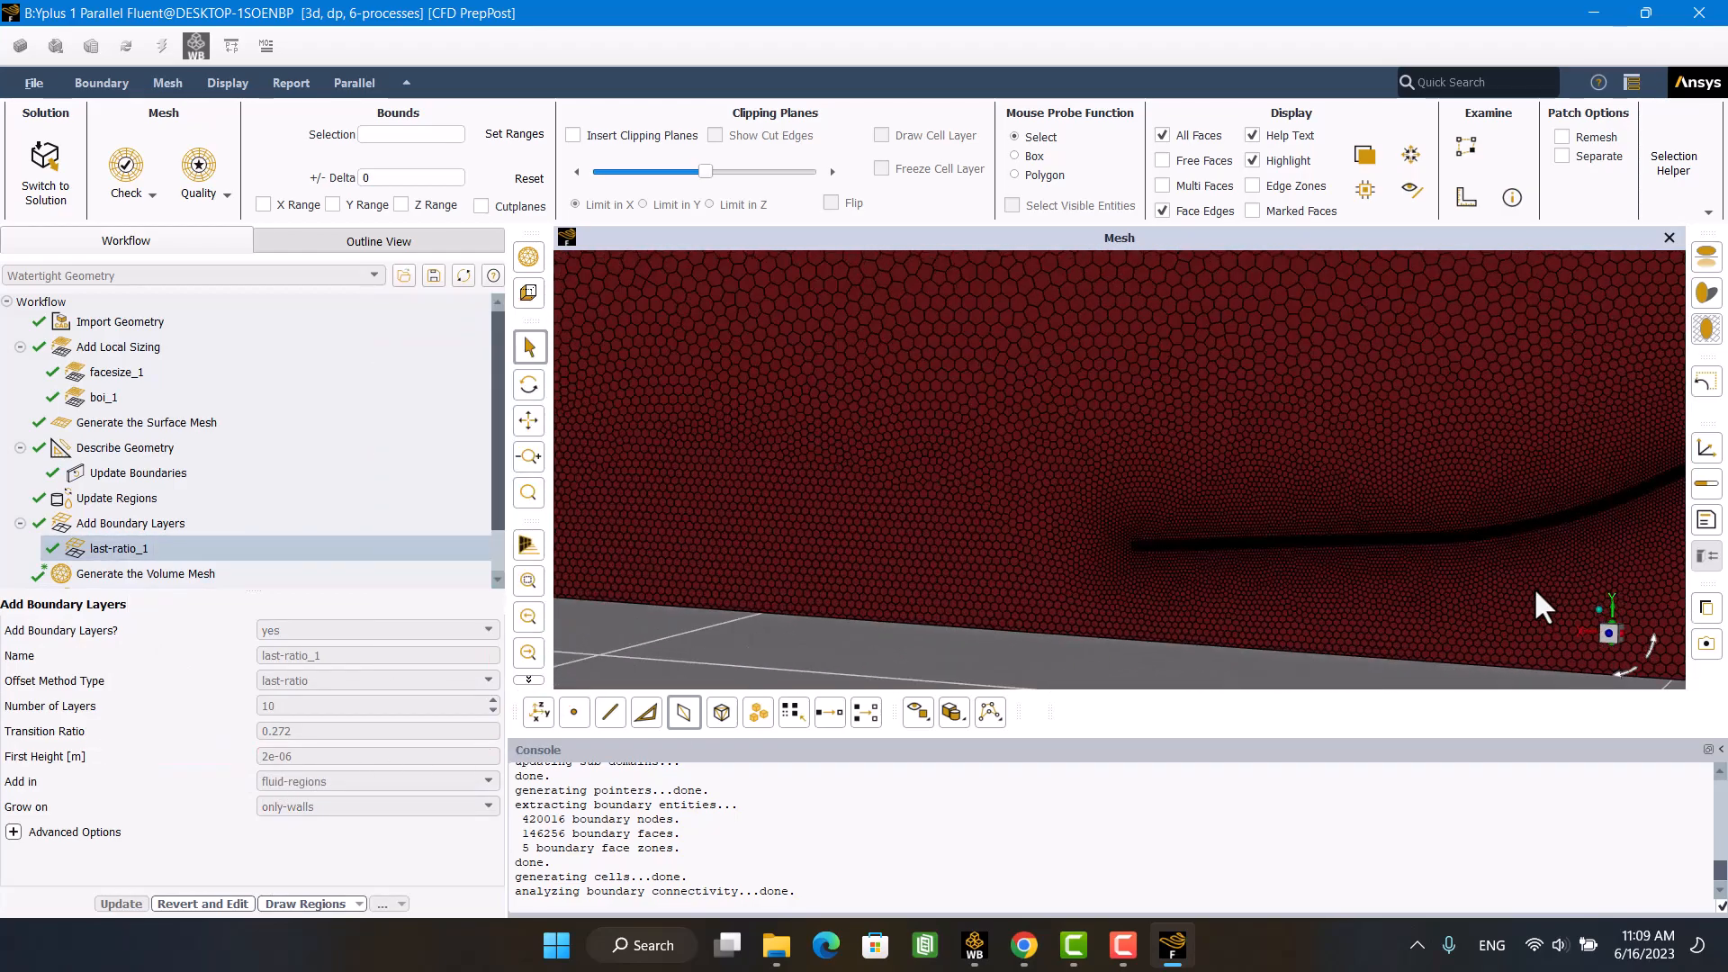
pyautogui.scroll(10, 1416, 546)
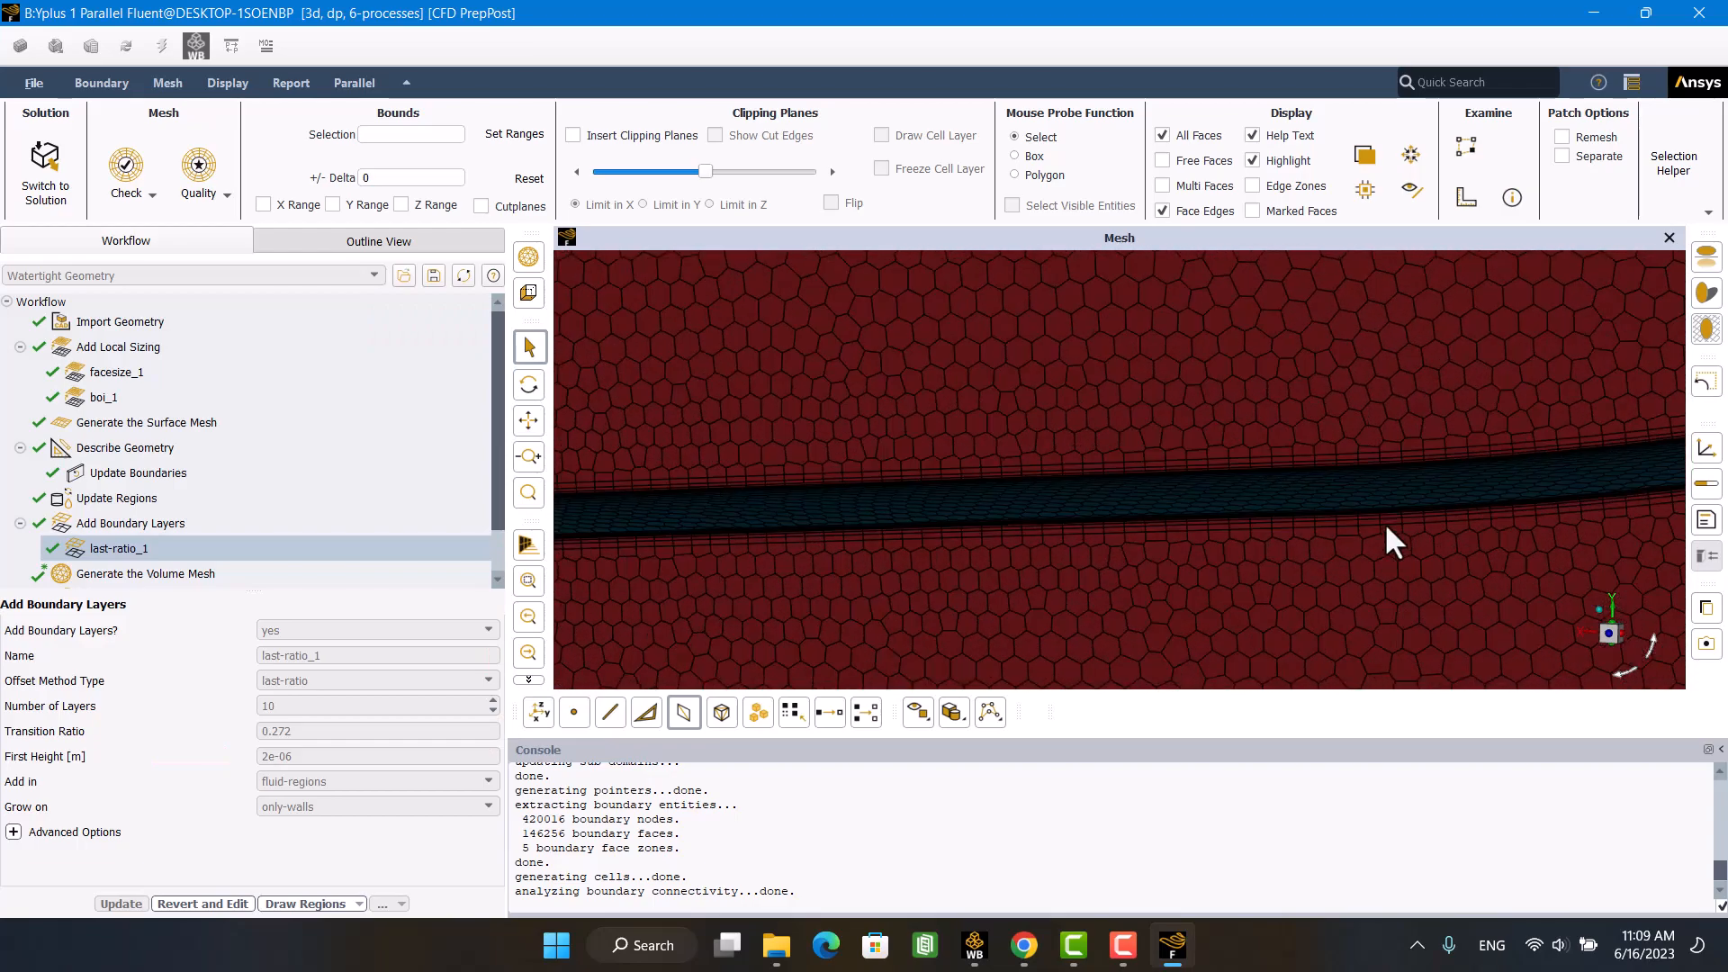
pyautogui.scroll(5, 1380, 494)
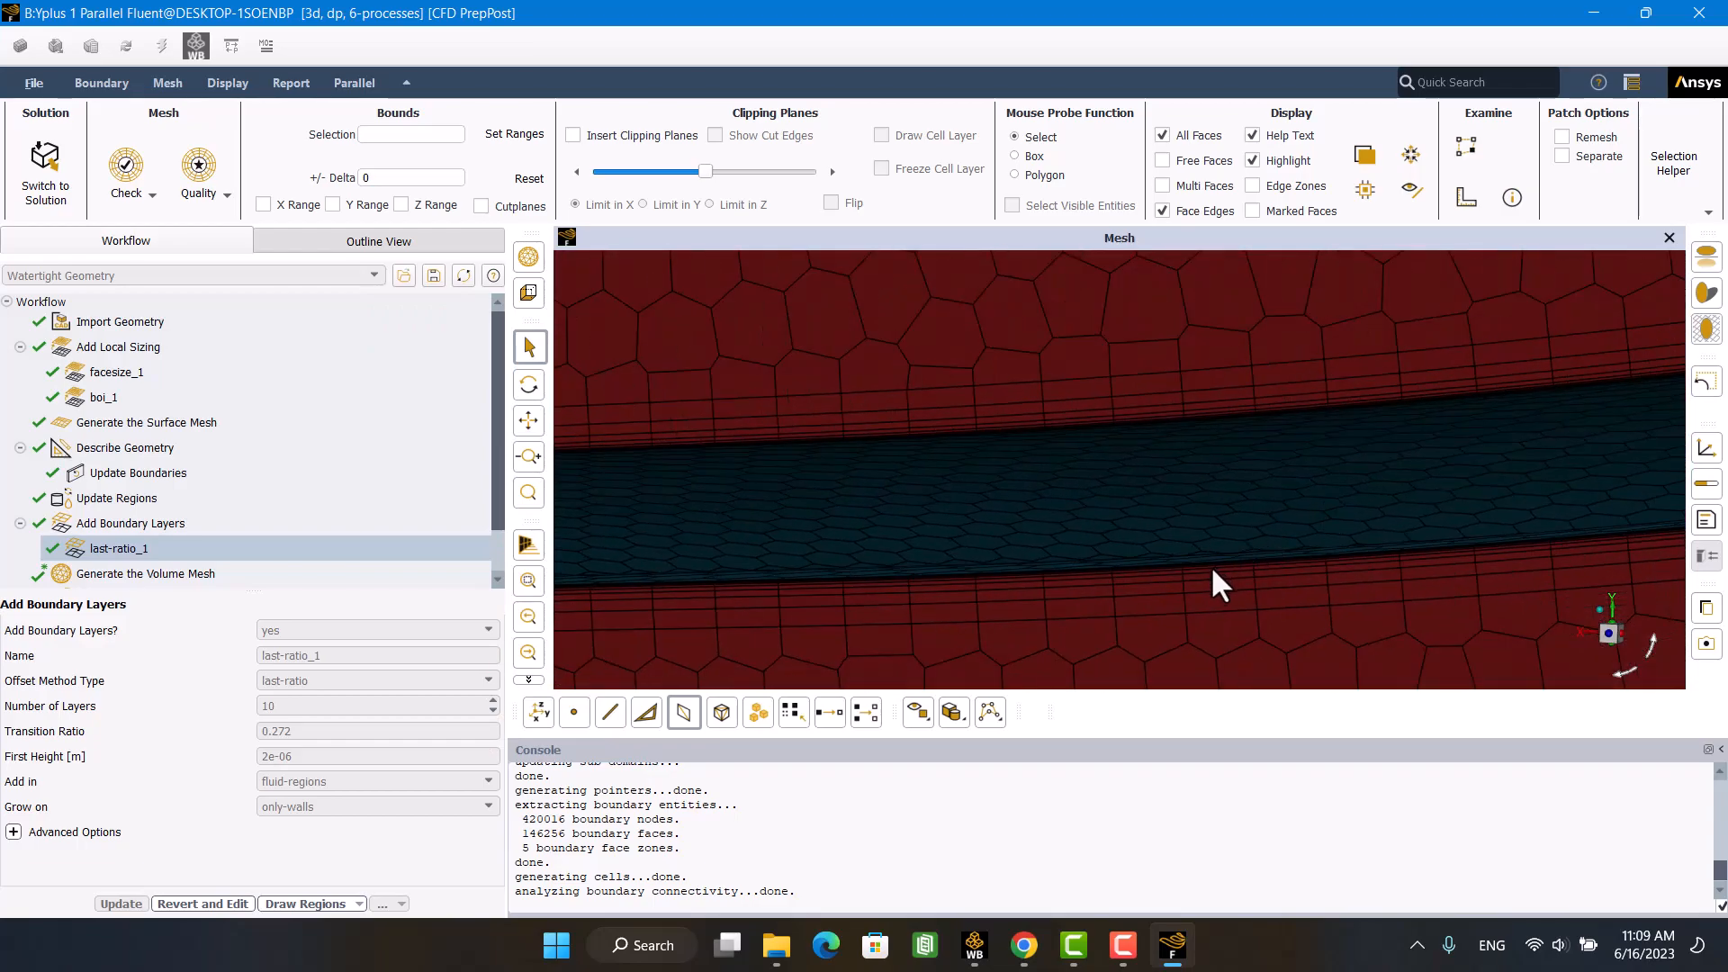
pyautogui.scroll(-5, 1135, 456)
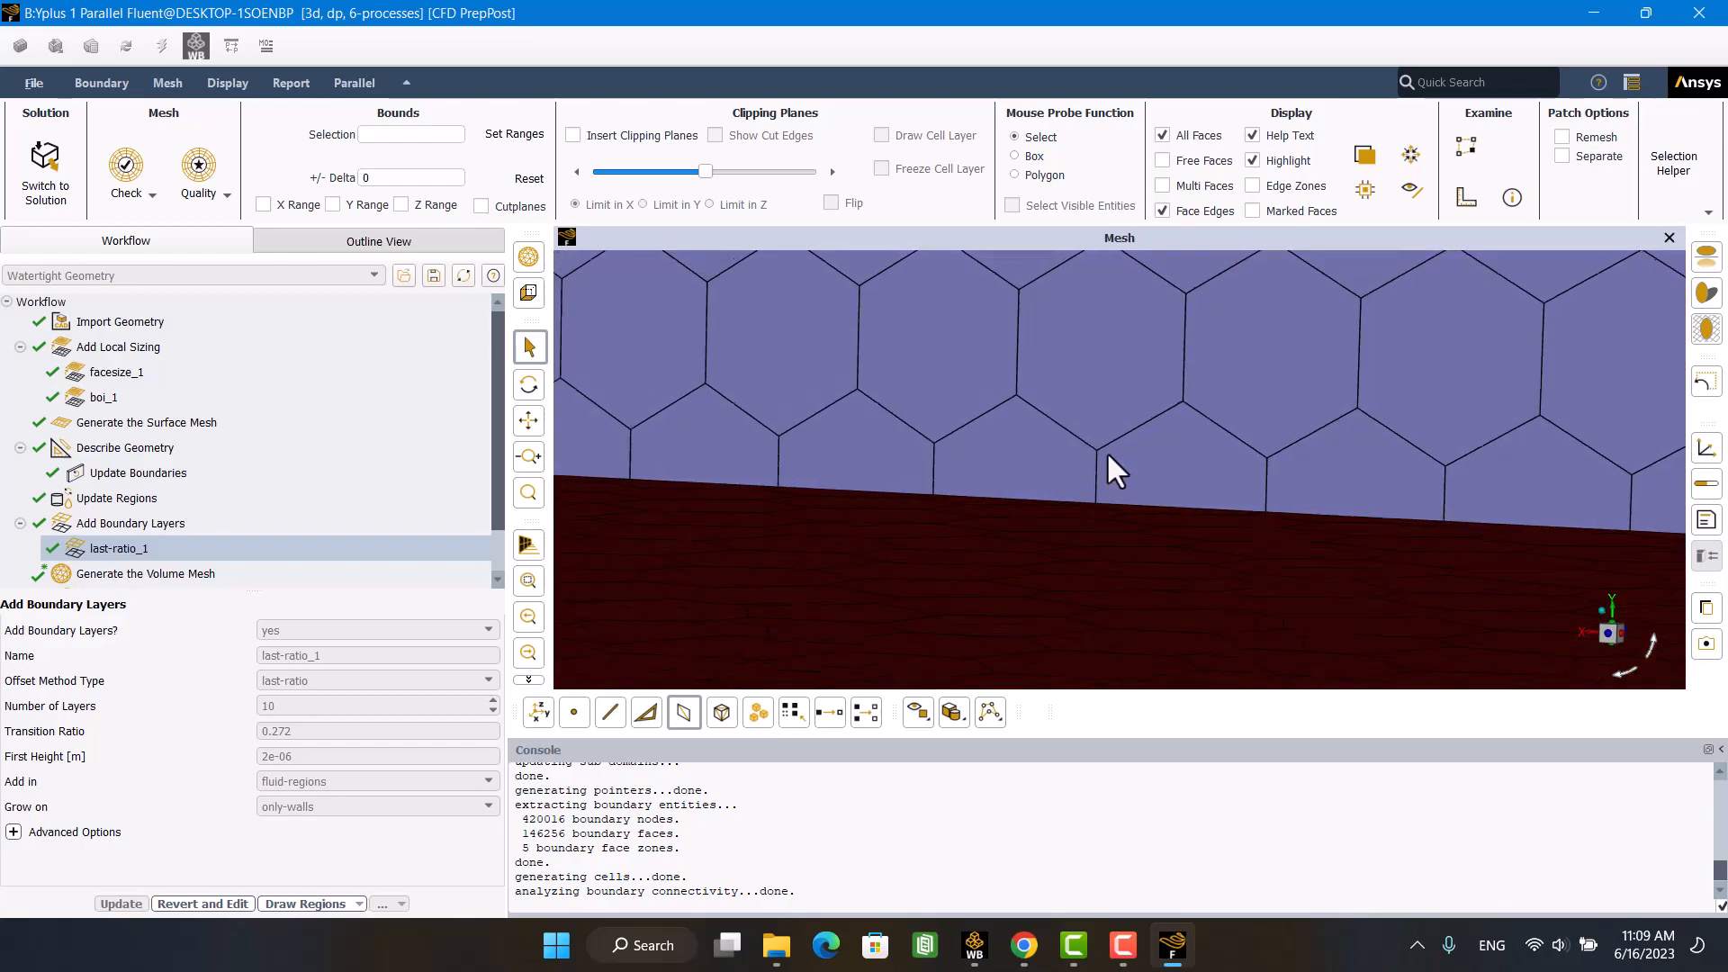
pyautogui.scroll(3, 1108, 455)
pyautogui.moveTo(1108, 455); pyautogui.dragTo(1055, 459, button='middle')
pyautogui.scroll(4, 1049, 459)
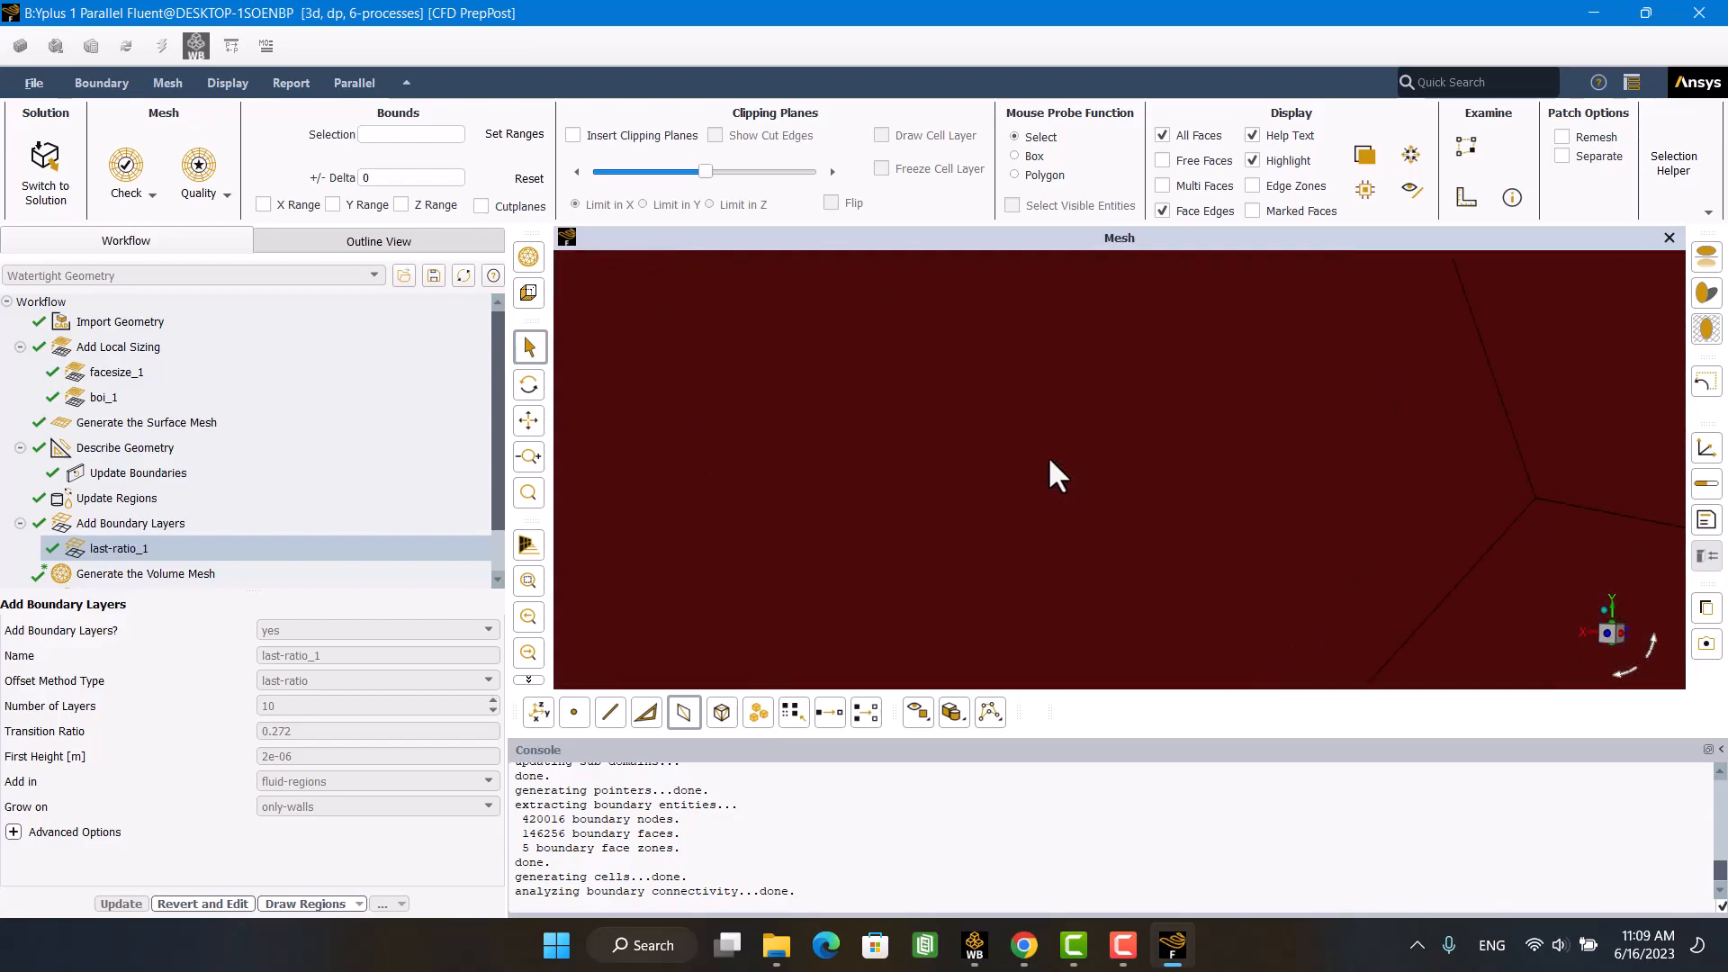
# Step: Quit the meshing session and open the solution of the Yplus 1 system in Fluent from Workbench
pyautogui.click(1699, 13)
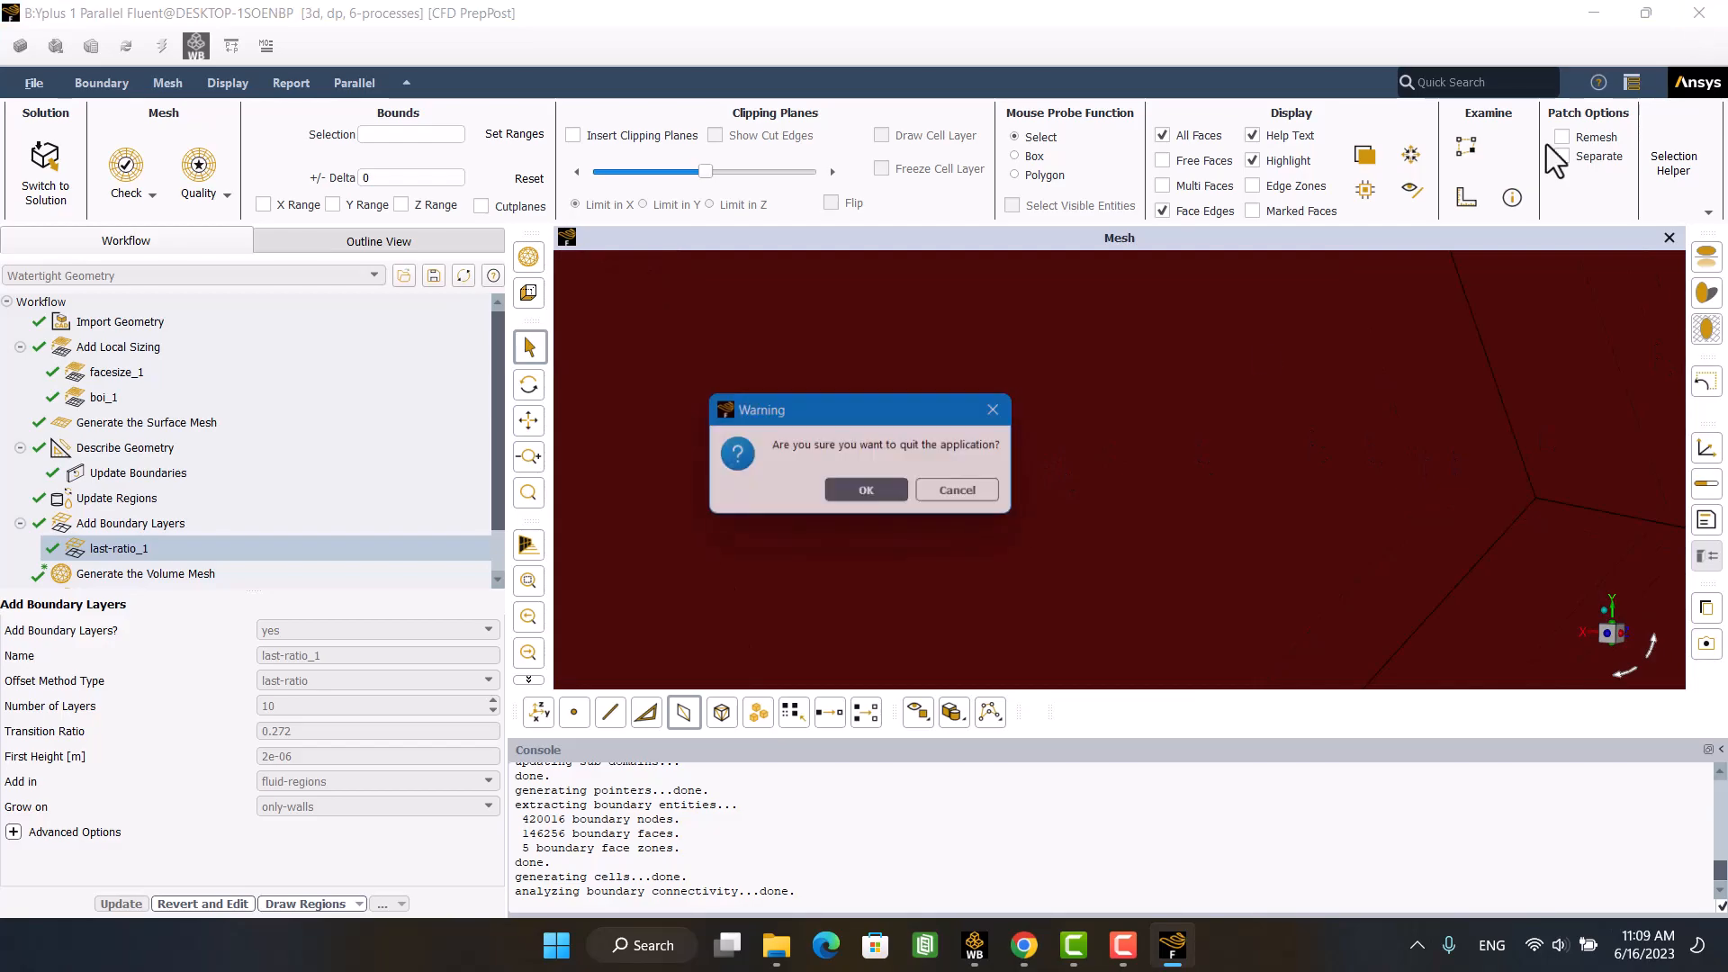
pyautogui.click(878, 494)
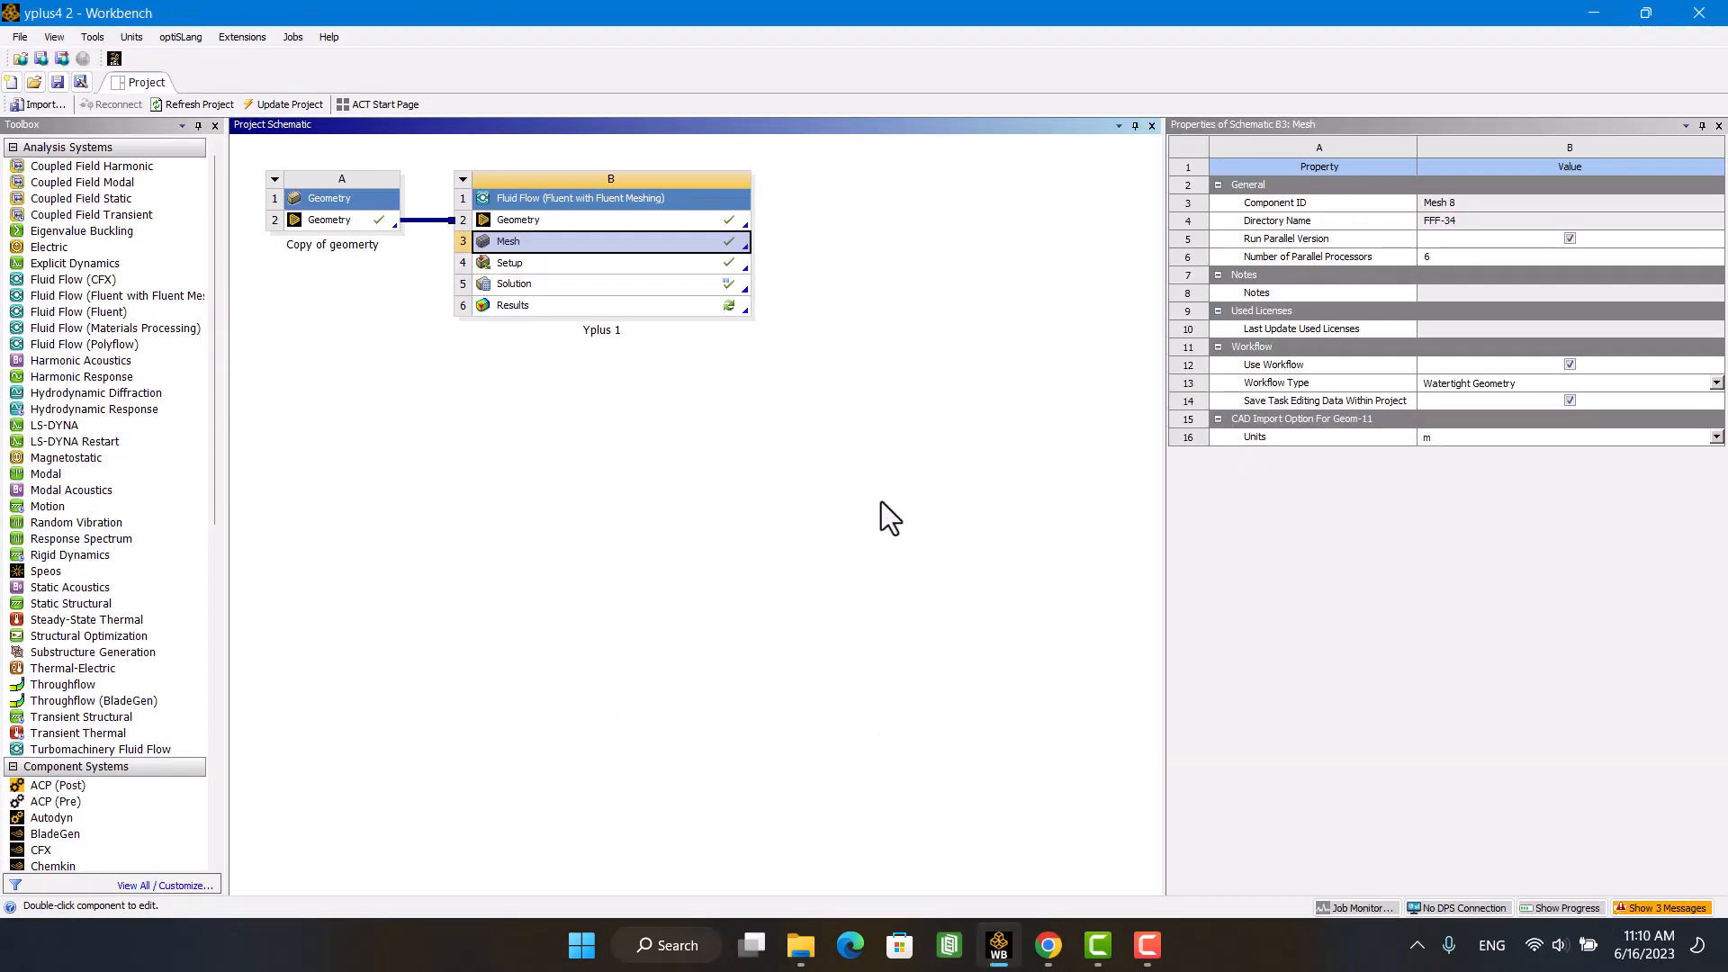
pyautogui.doubleClick(612, 291)
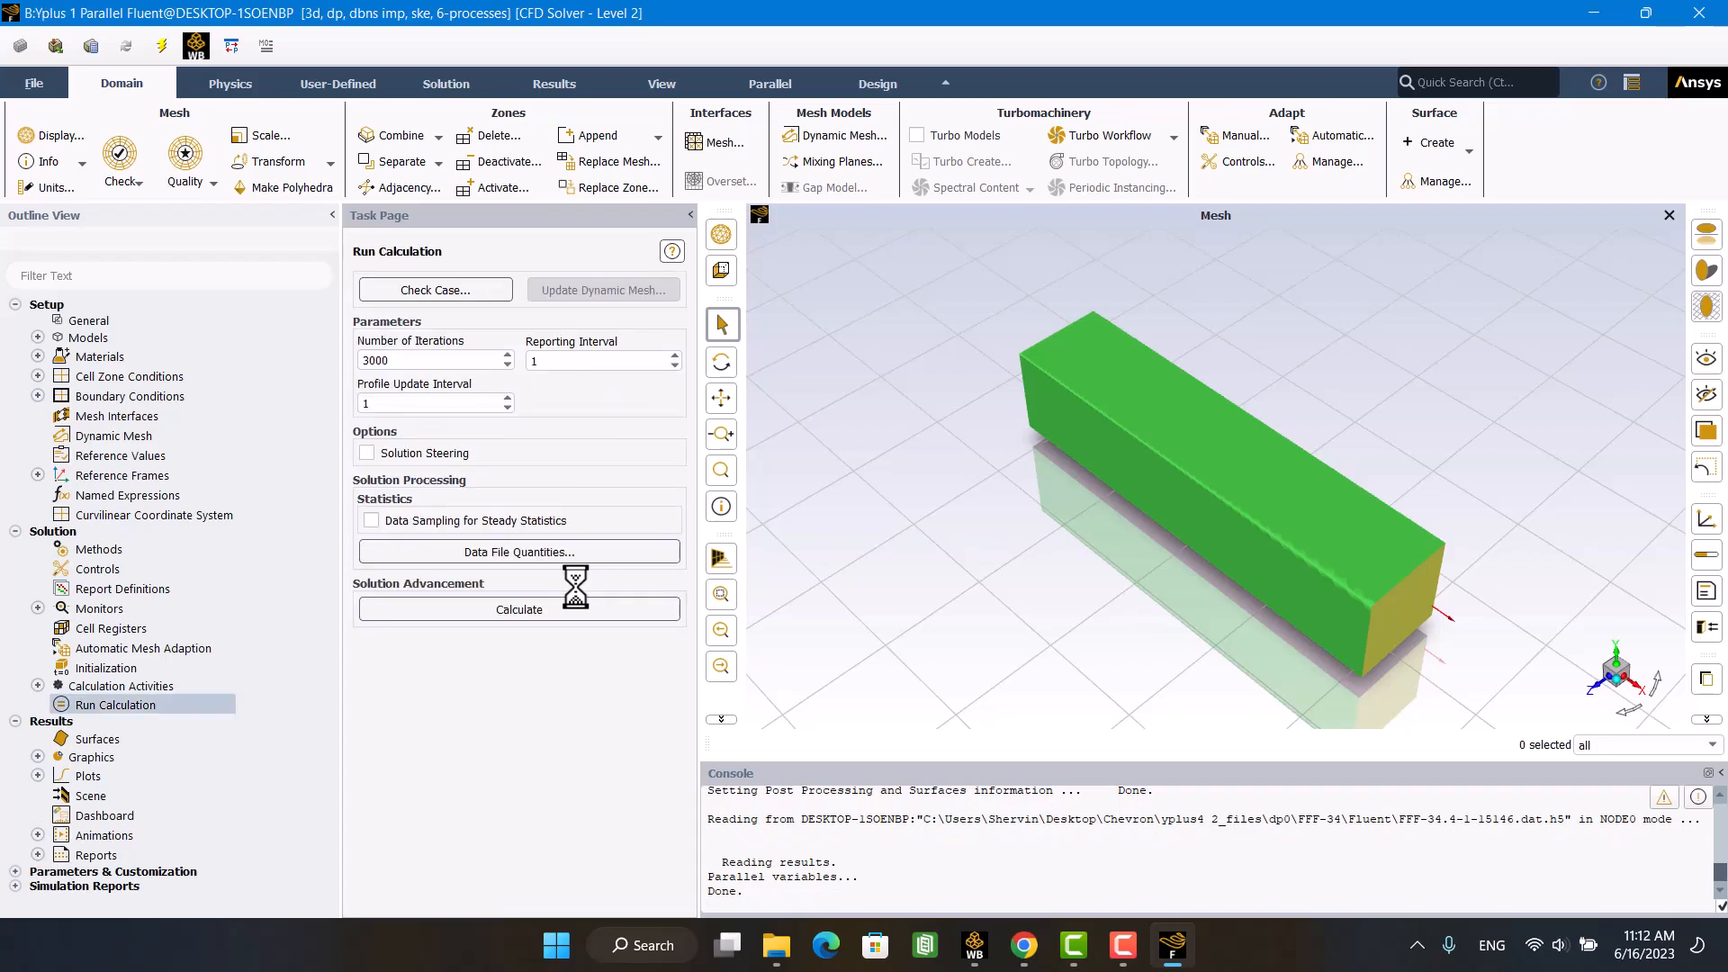
# Step: Review the turbulence model and near-wall treatment in the Viscous model settings and close them unchanged
pyautogui.click(37, 337)
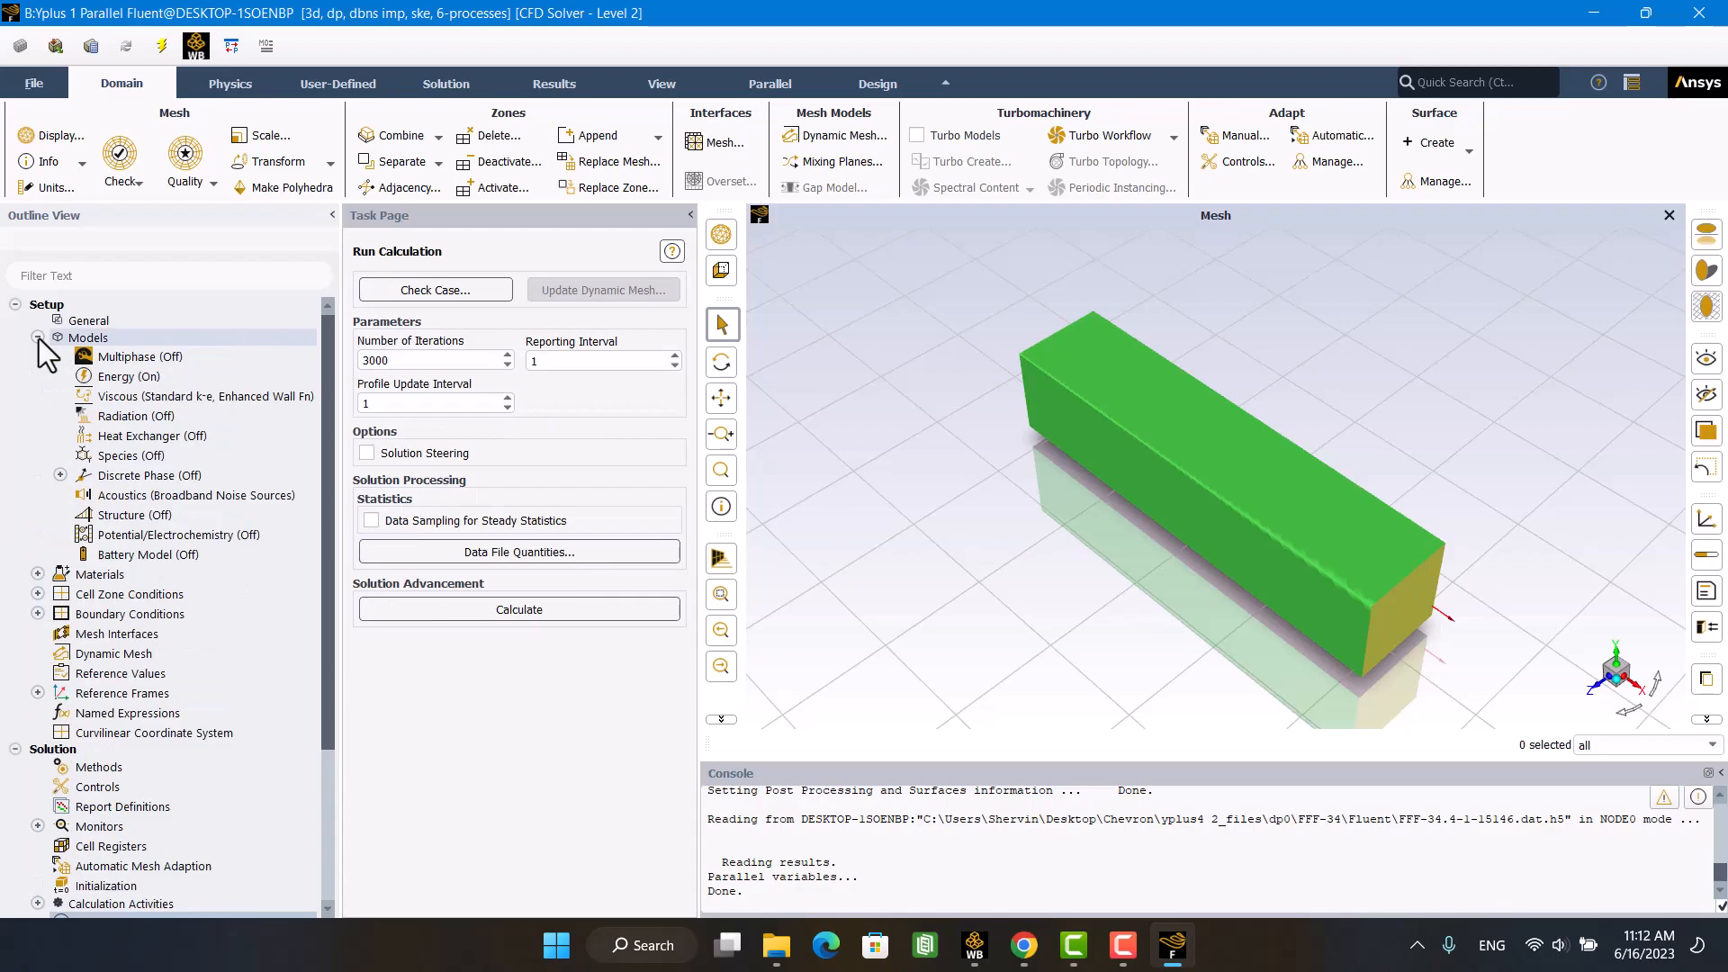
pyautogui.doubleClick(178, 400)
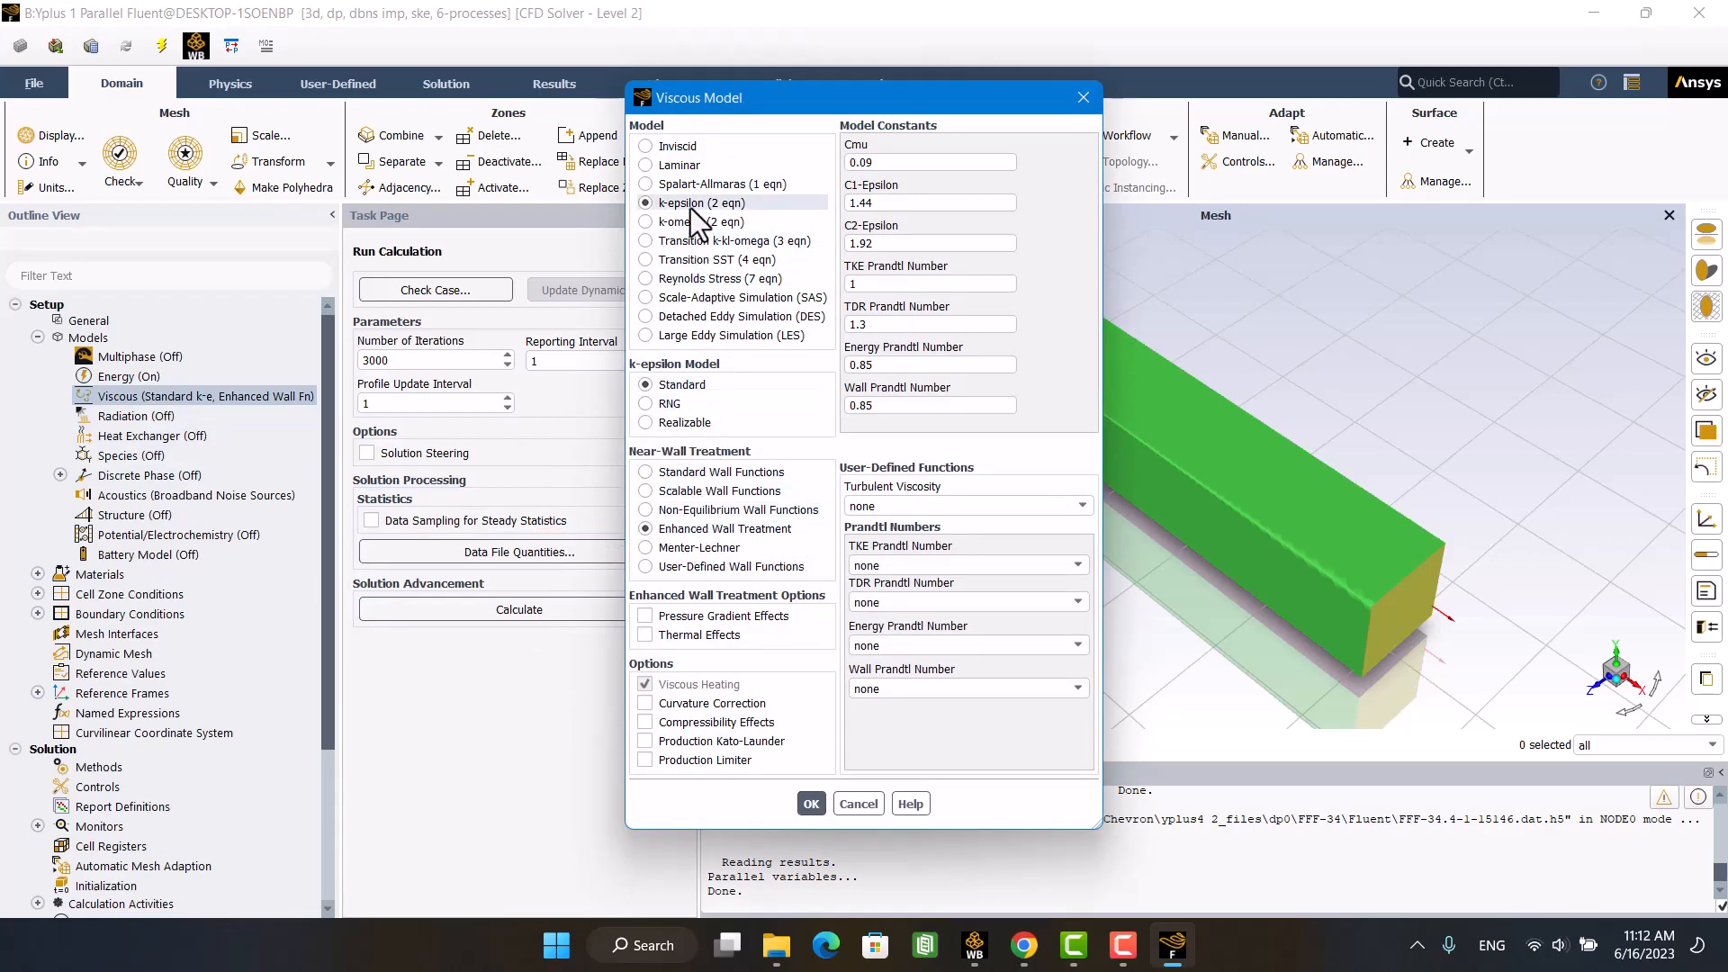
pyautogui.click(836, 807)
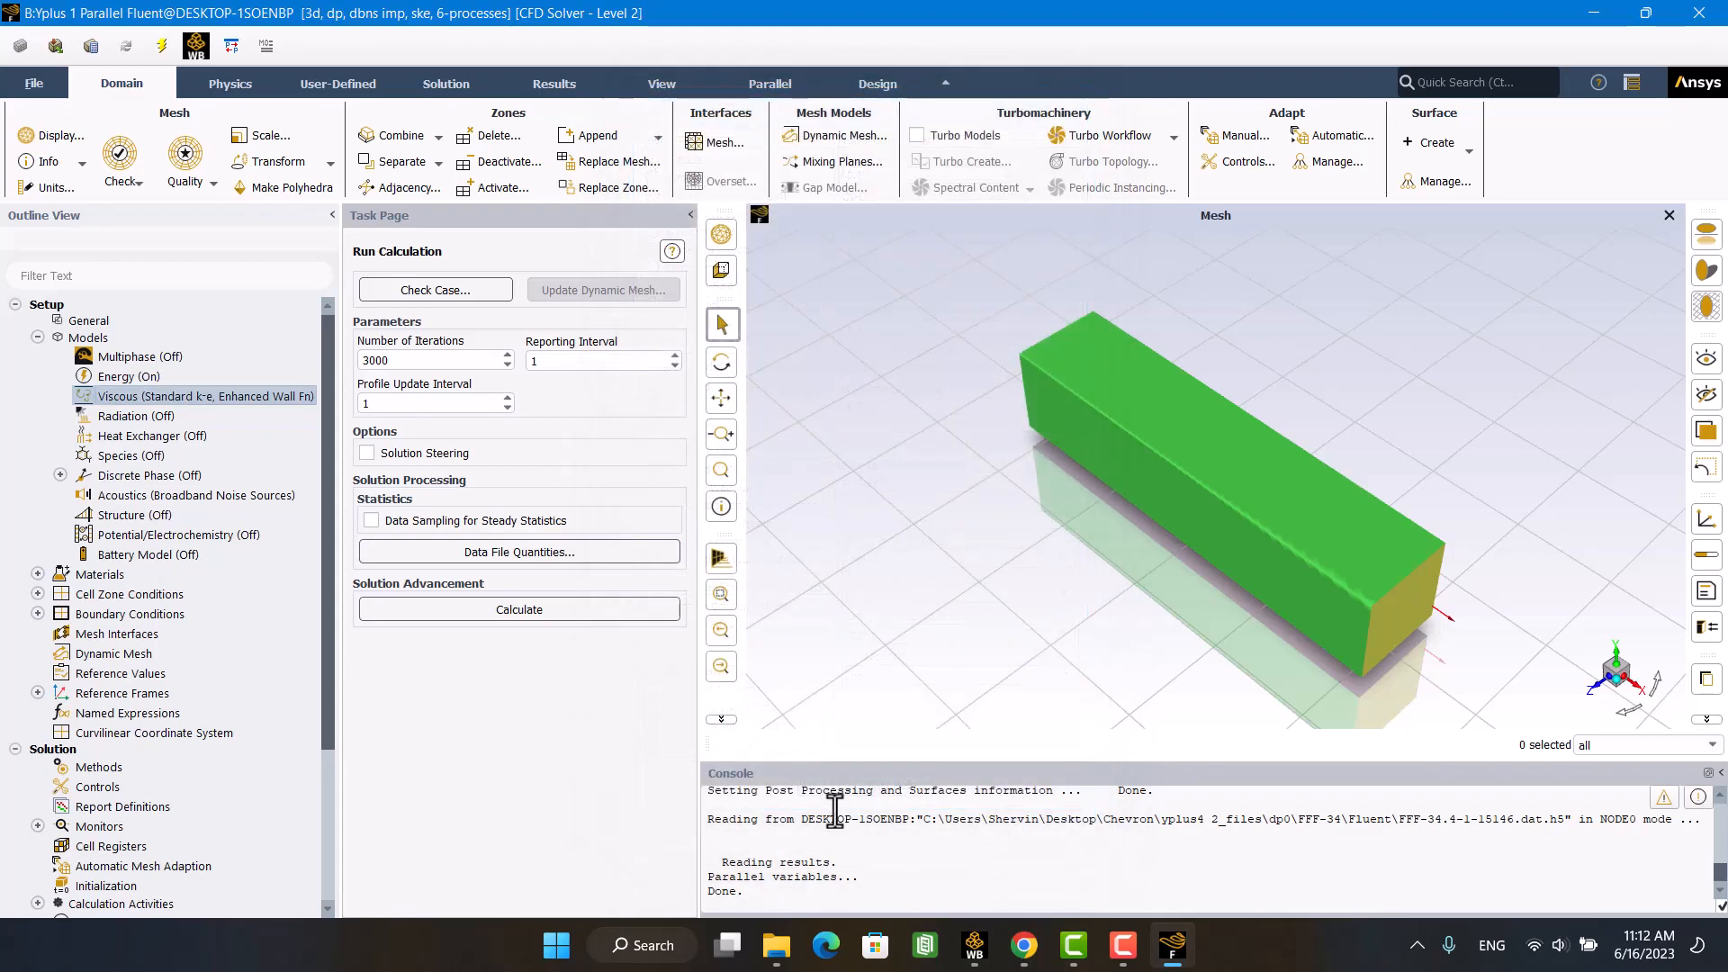
pyautogui.click(37, 338)
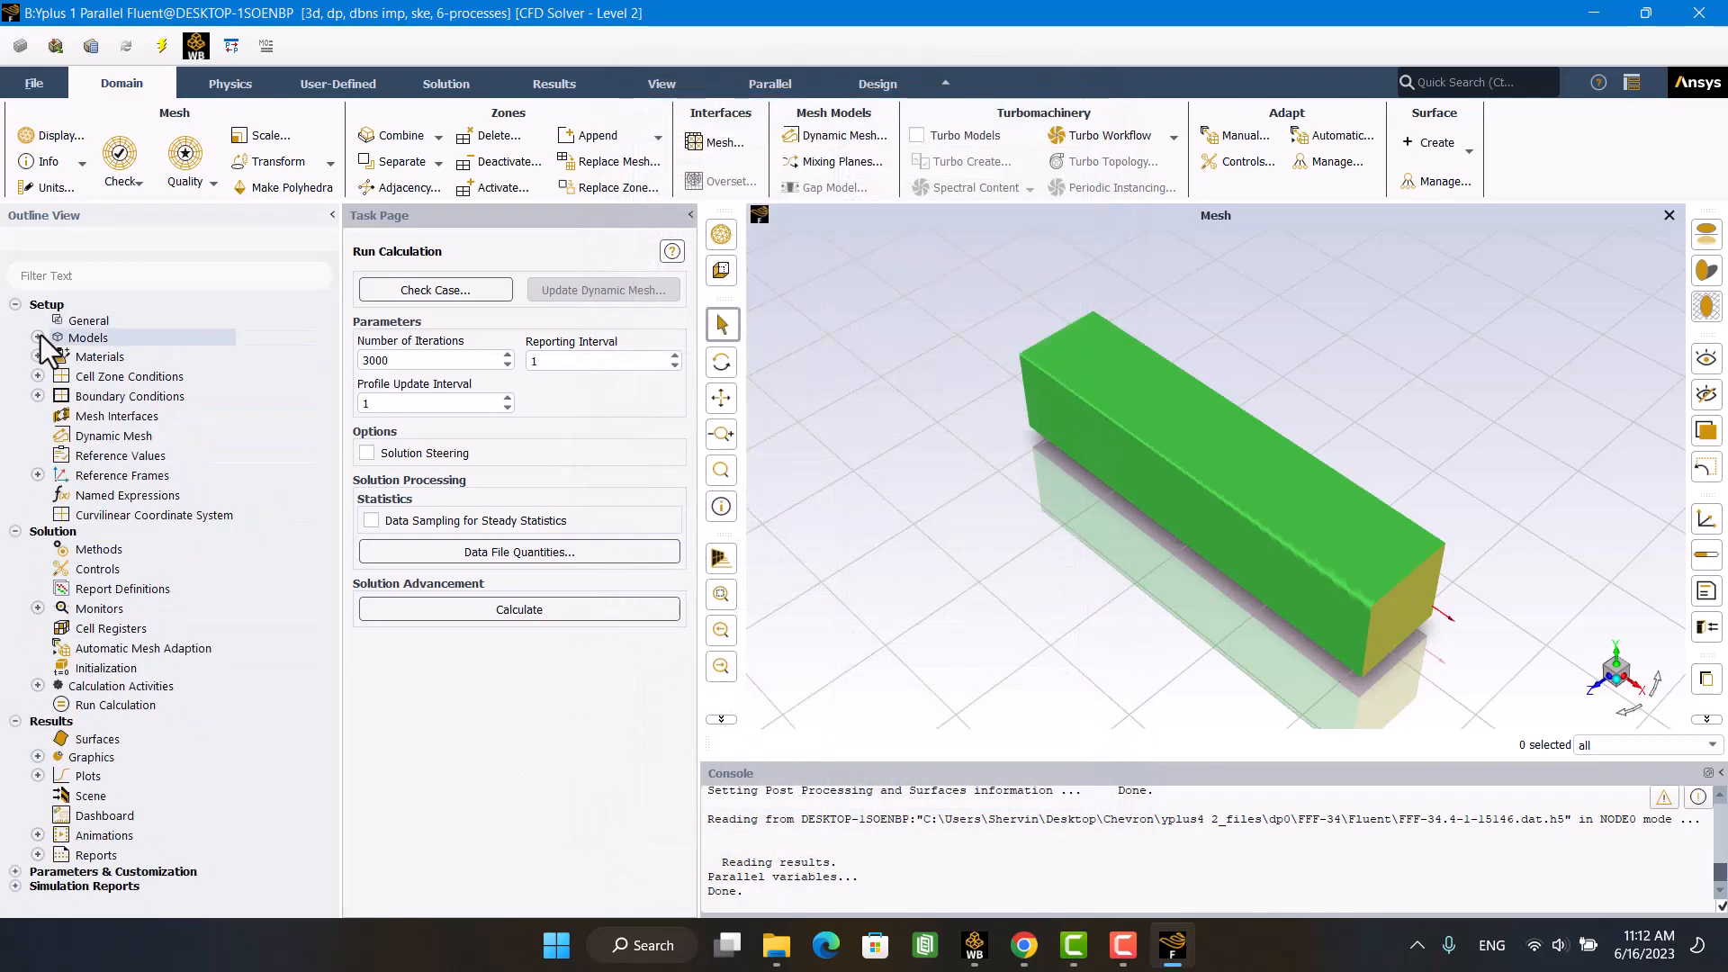
# Step: Start a new contour definition in the results graphics of the Yplus 1 case
pyautogui.click(37, 756)
pyautogui.click(61, 796)
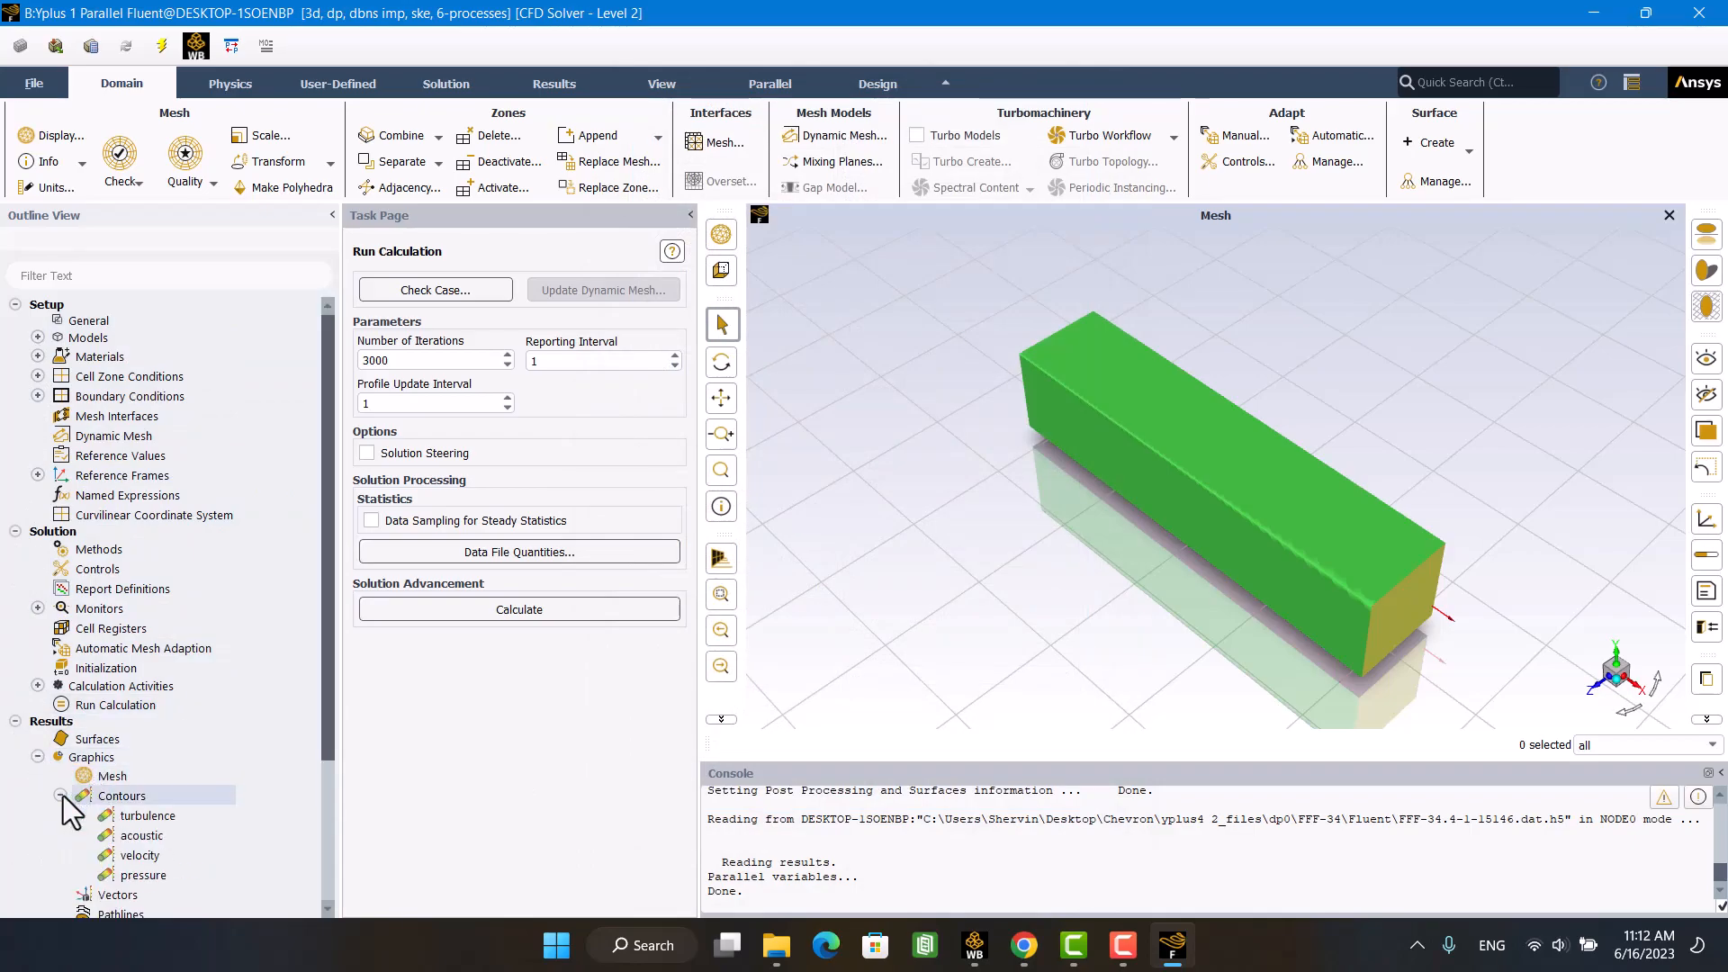
pyautogui.rightClick(111, 795)
pyautogui.click(135, 805)
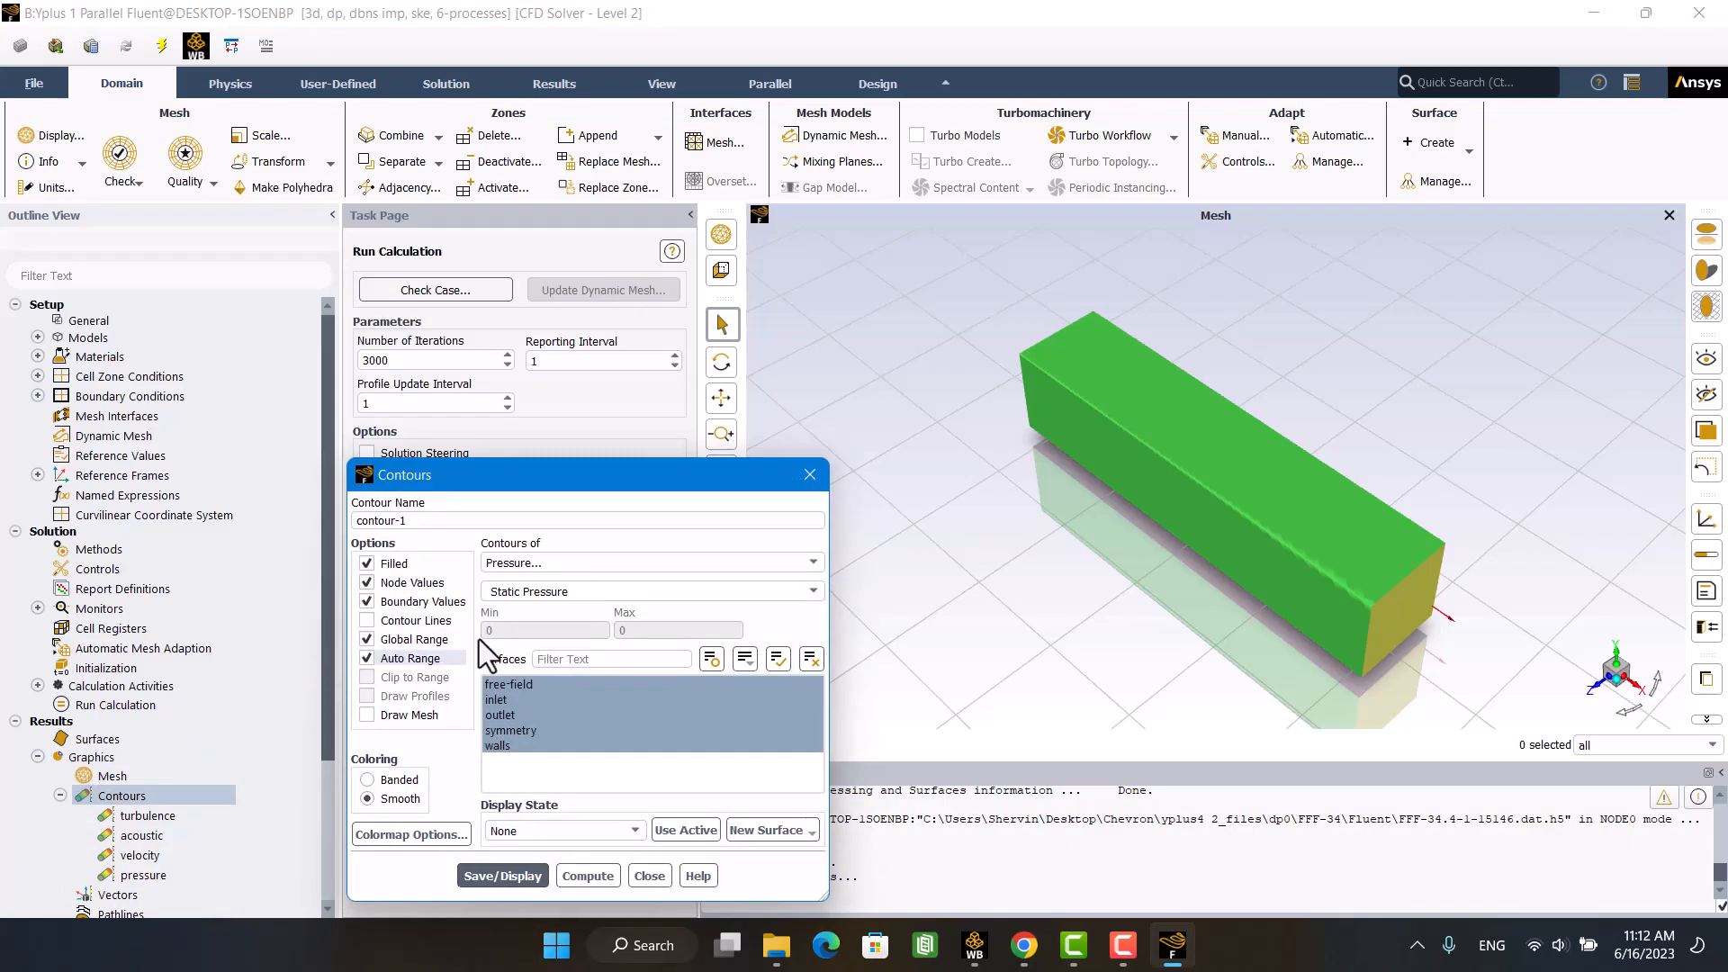
# Step: Set the new contour to Turbulence, Wall Yplus and display it on all surfaces
pyautogui.click(667, 567)
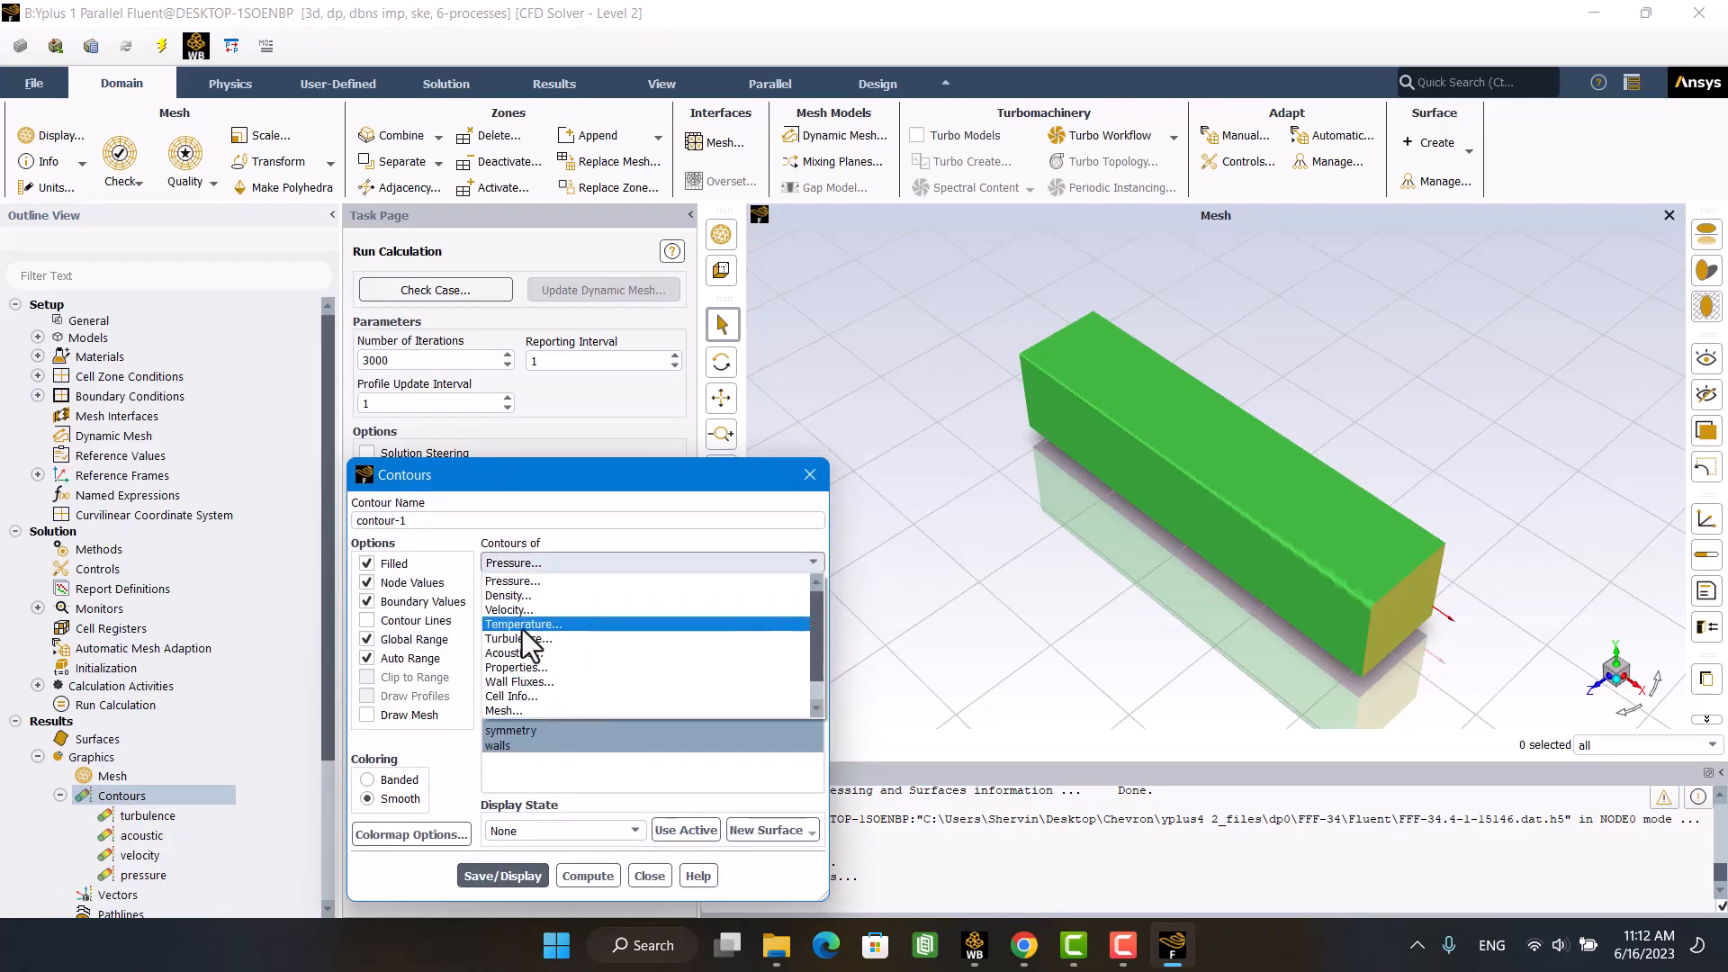
pyautogui.click(526, 636)
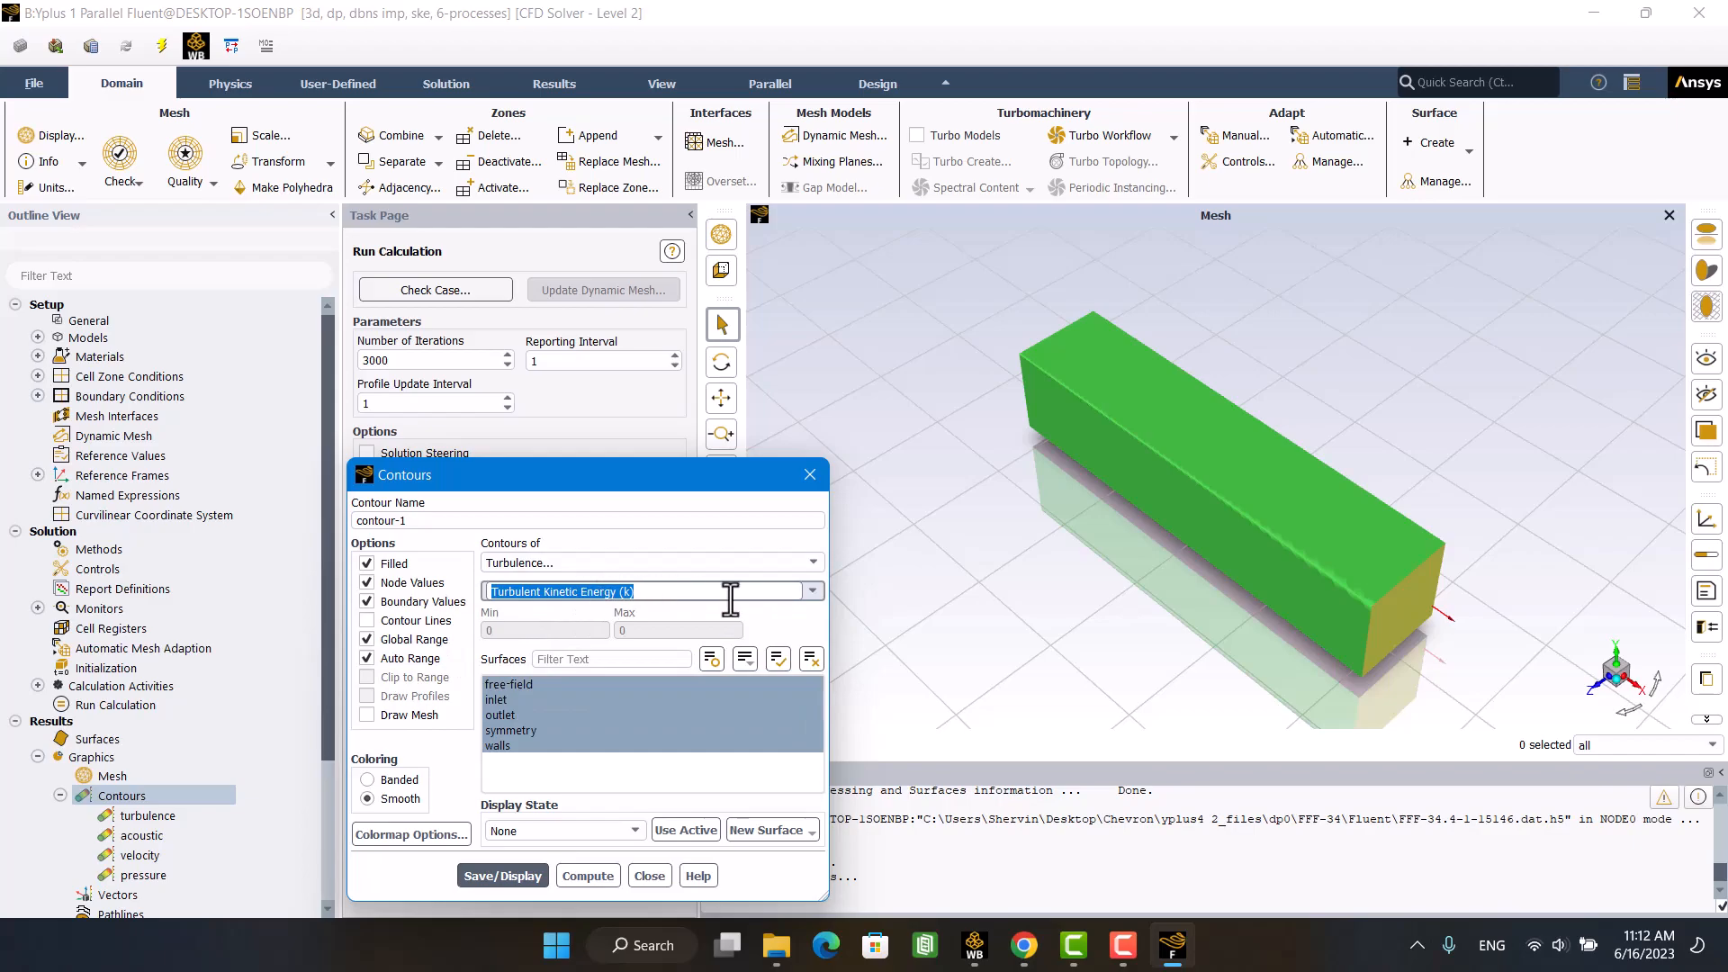
pyautogui.click(815, 593)
pyautogui.scroll(-1, 598, 657)
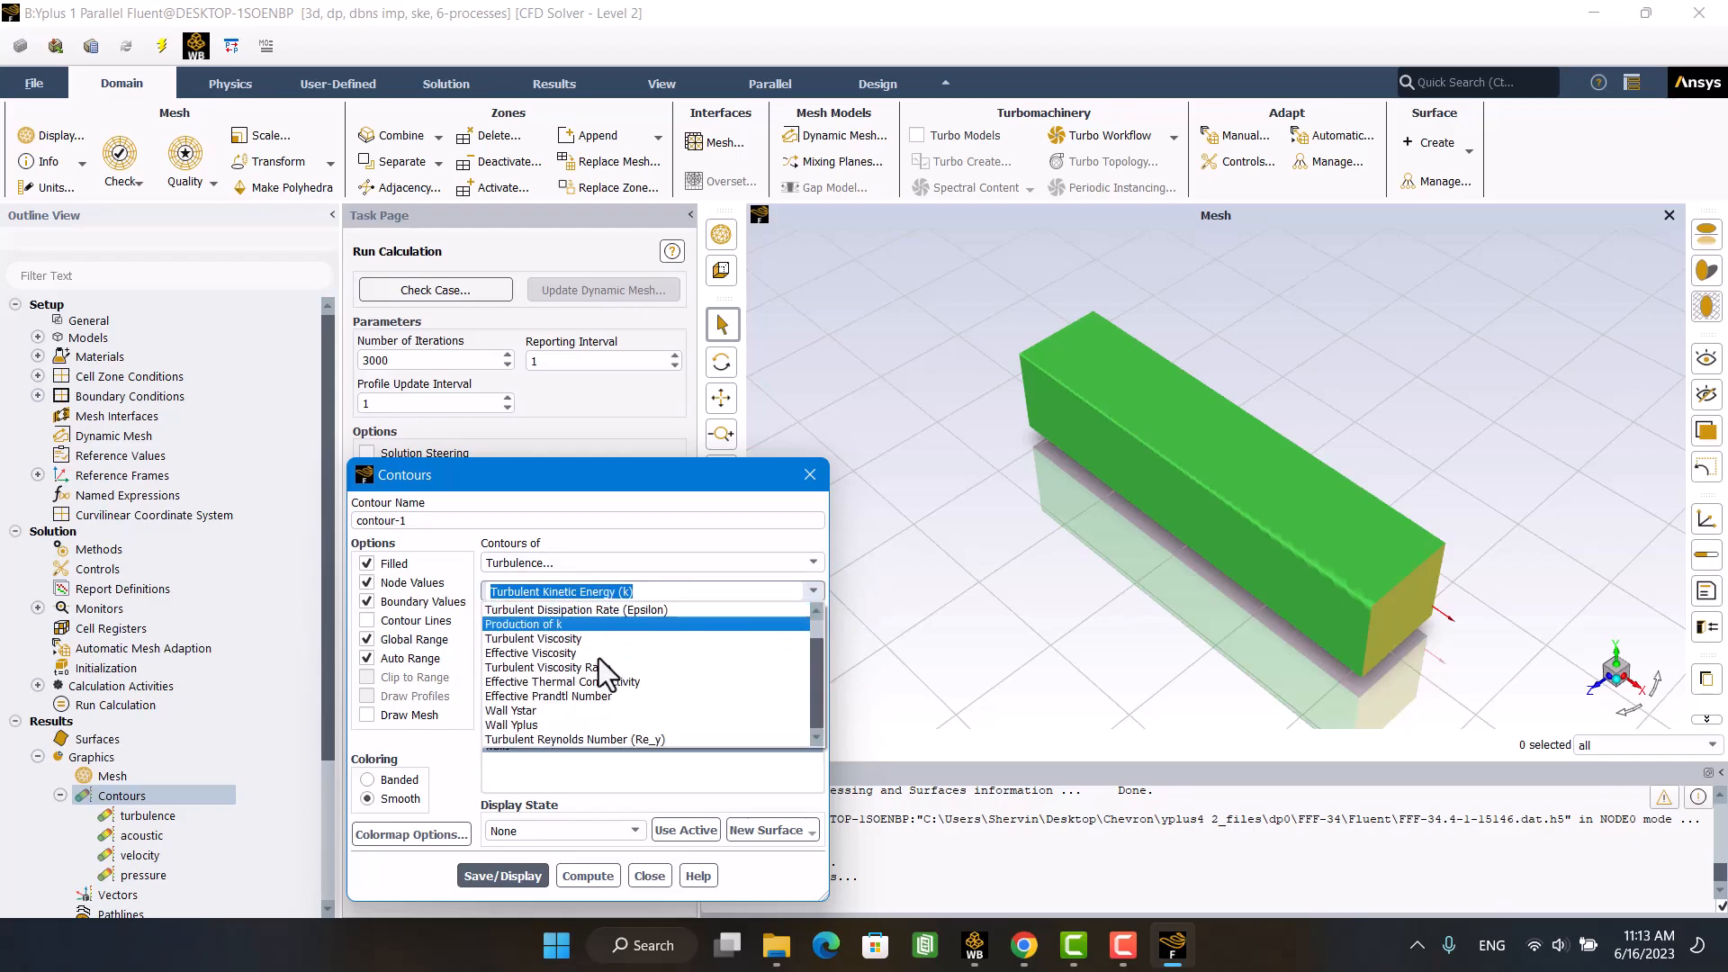
pyautogui.click(561, 727)
pyautogui.click(521, 861)
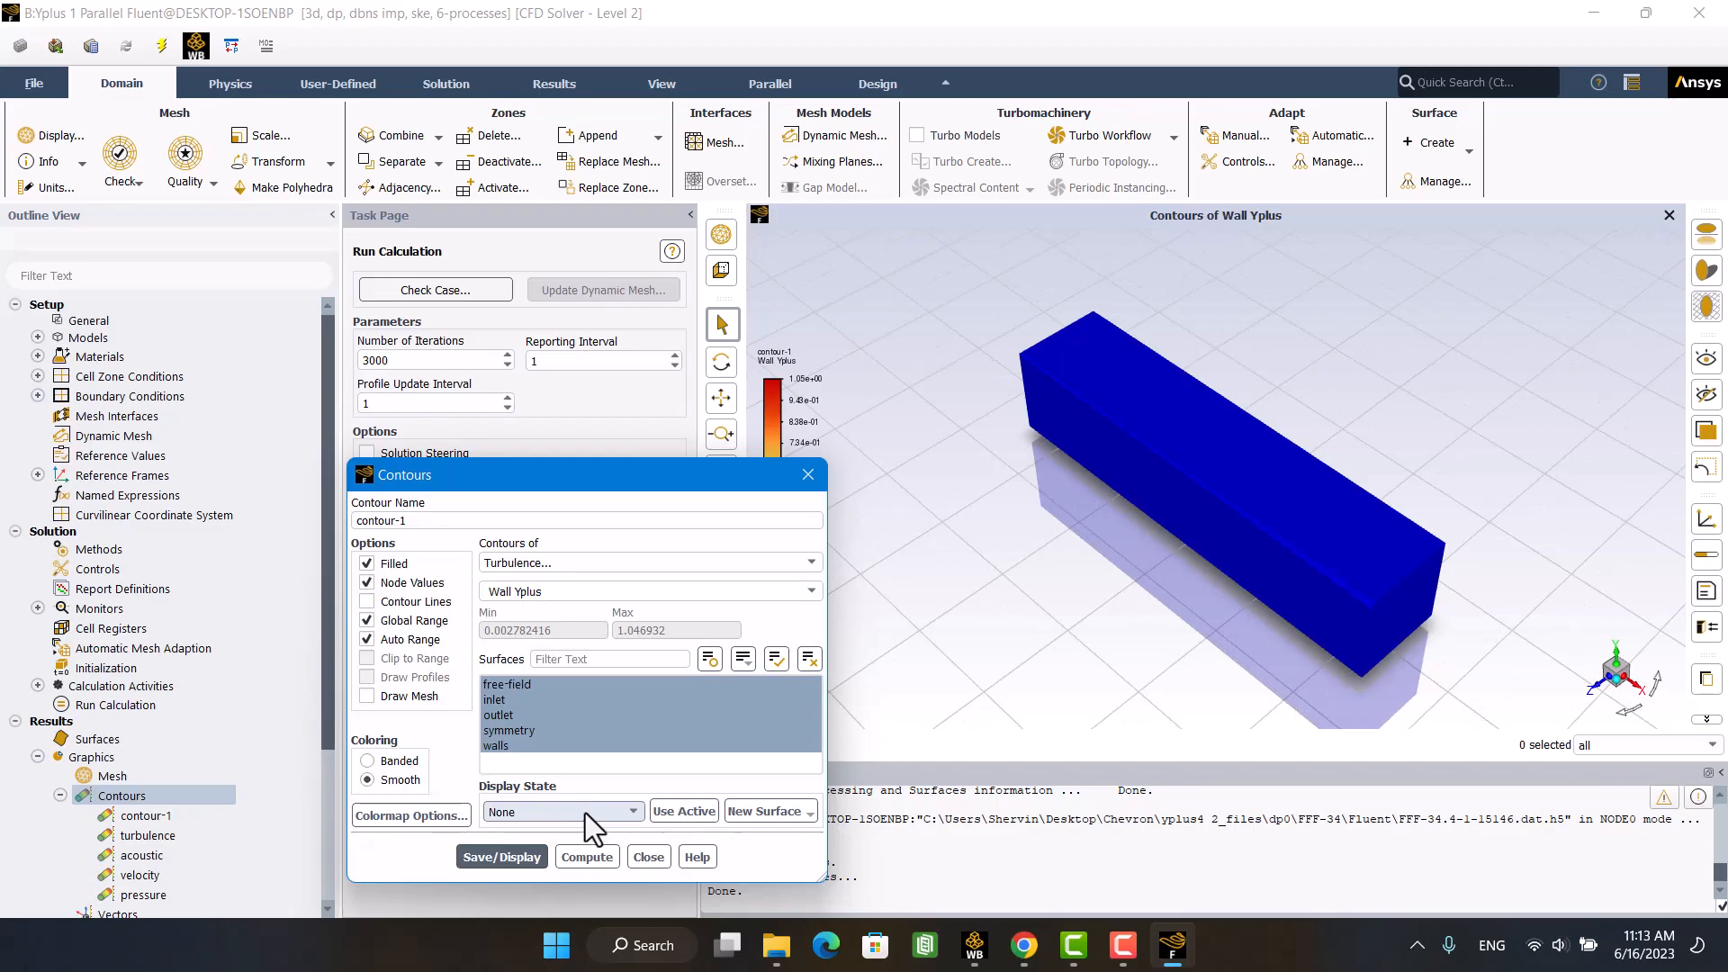
# Step: Limit the Yplus 1 contour to the walls surface, redisplay it and inspect the nozzle walls
pyautogui.click(811, 662)
pyautogui.click(532, 748)
pyautogui.click(522, 859)
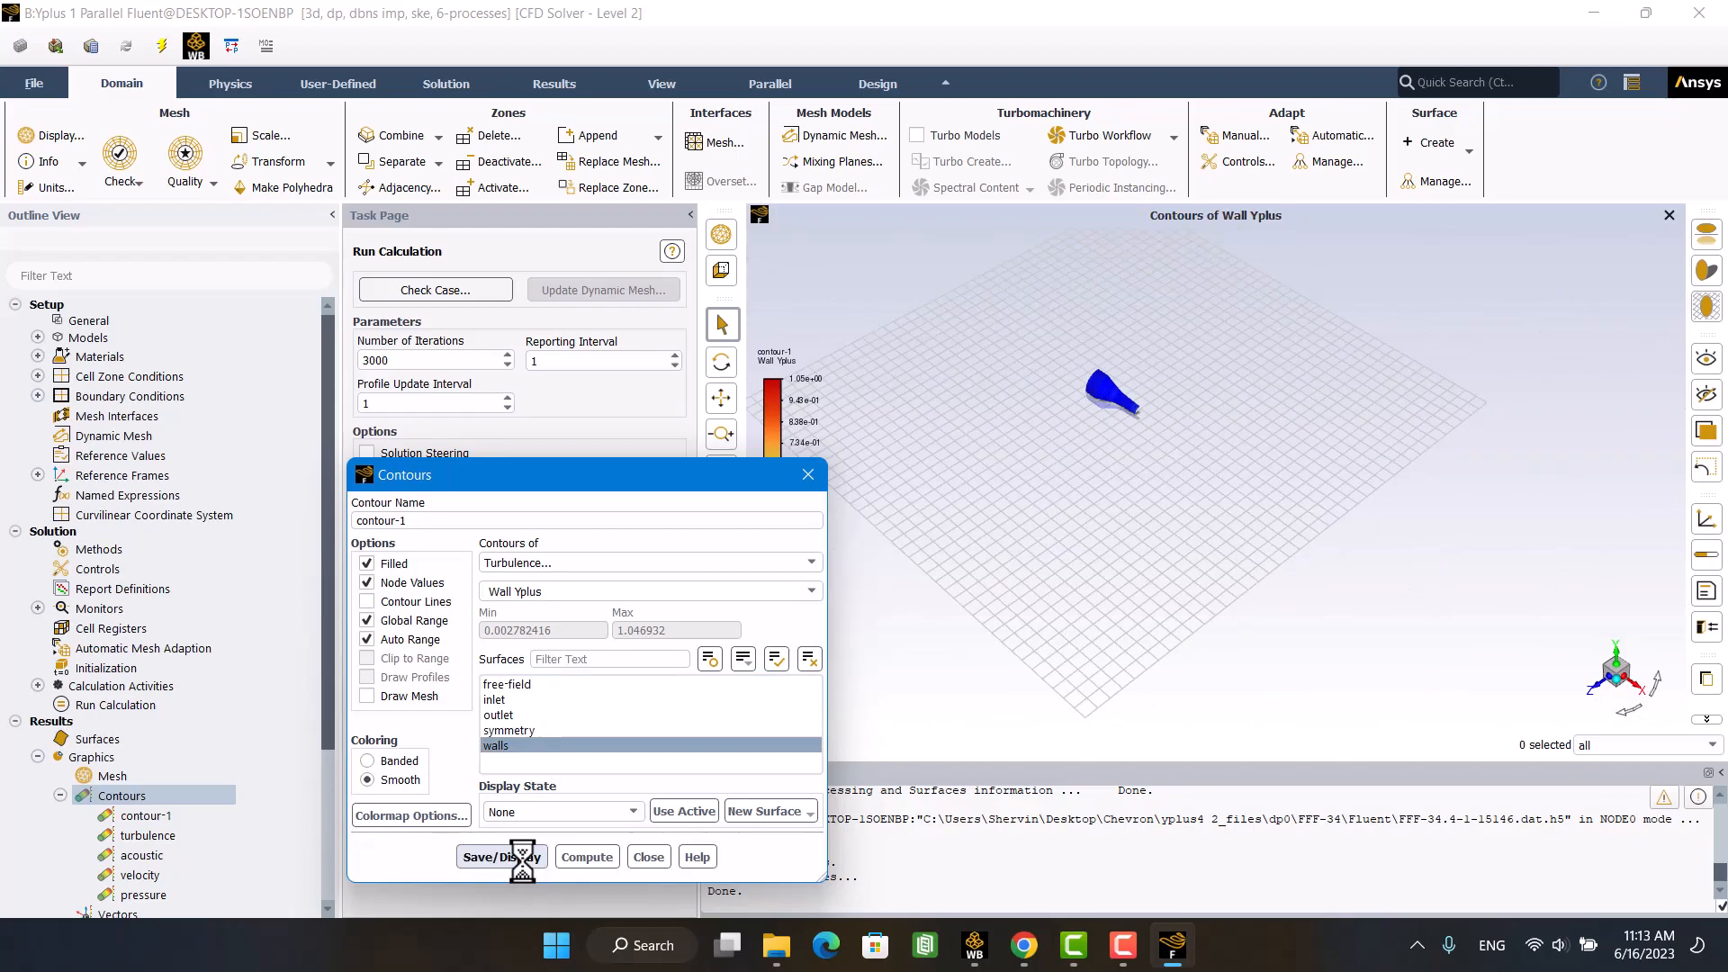
pyautogui.scroll(3, 1135, 353)
pyautogui.moveTo(1123, 381); pyautogui.dragTo(1377, 690)
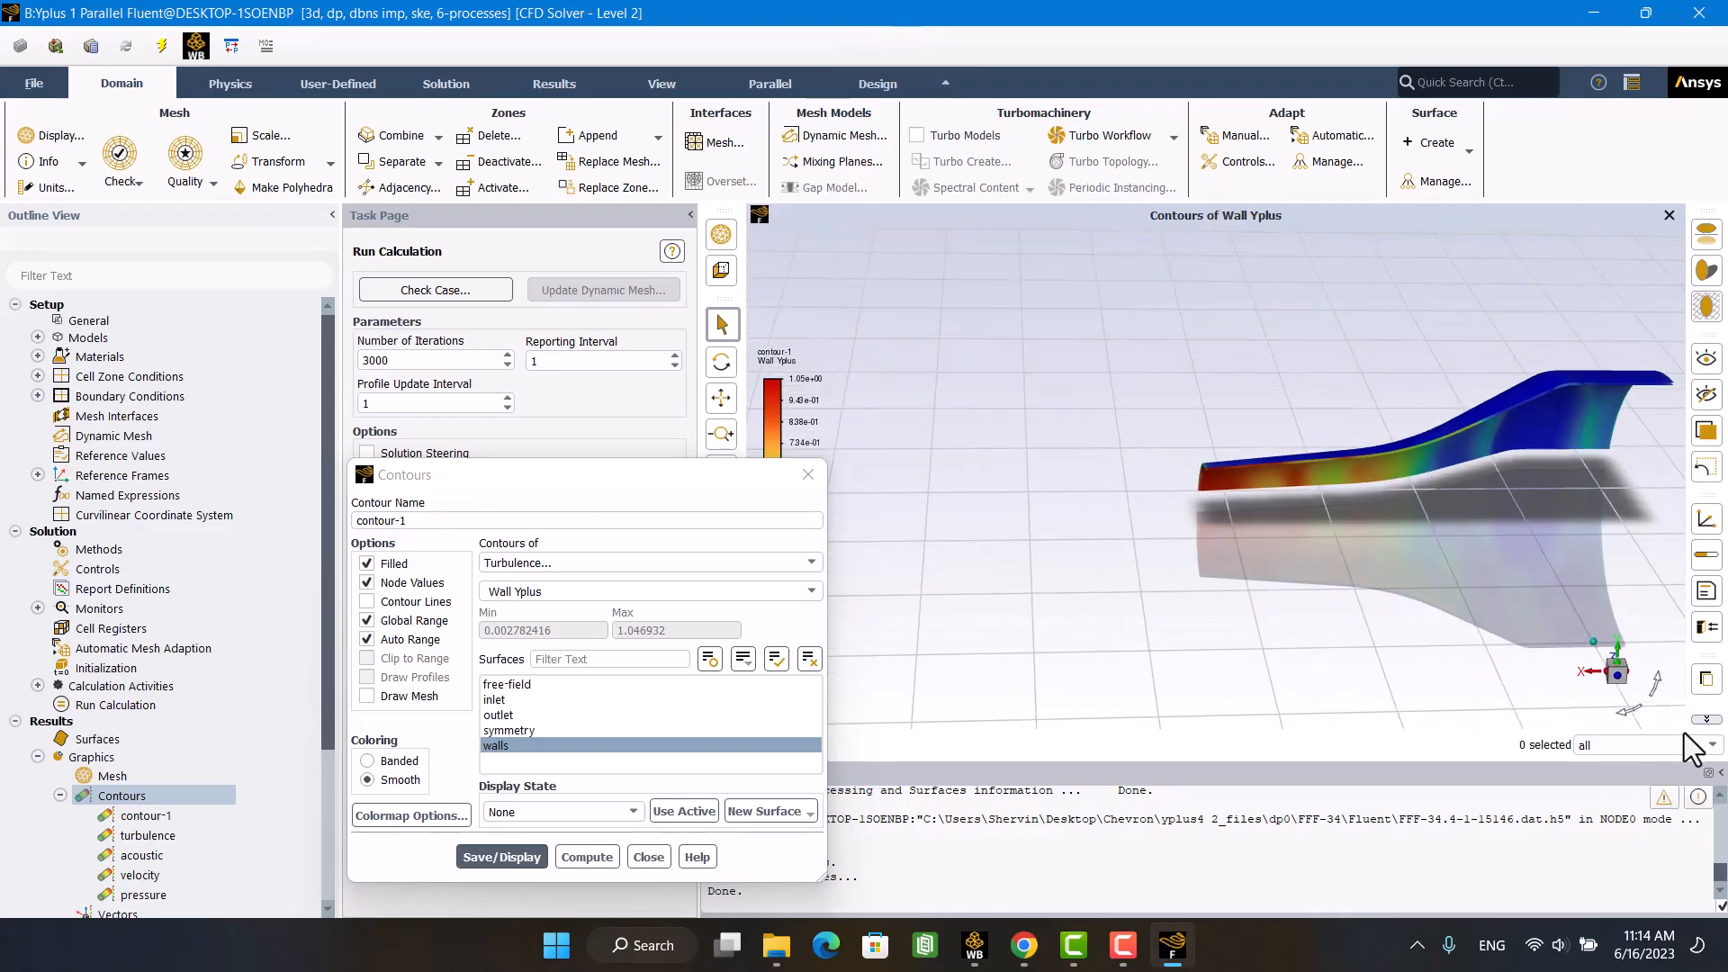
pyautogui.moveTo(1624, 689); pyautogui.dragTo(1433, 526)
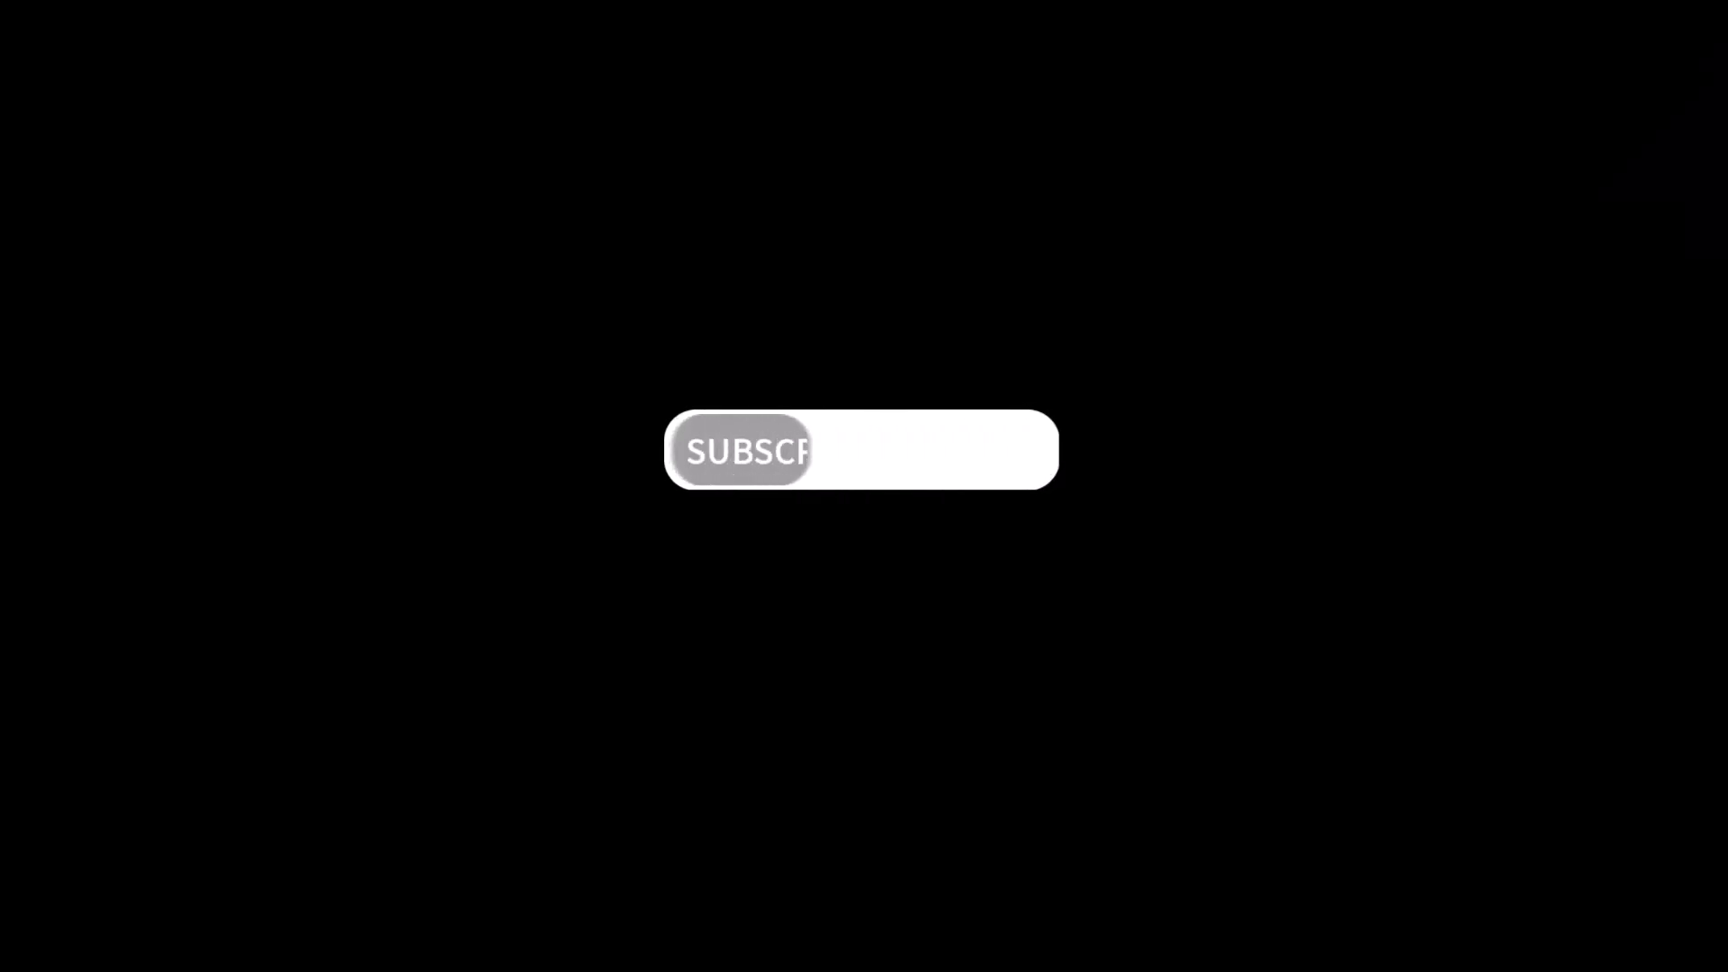